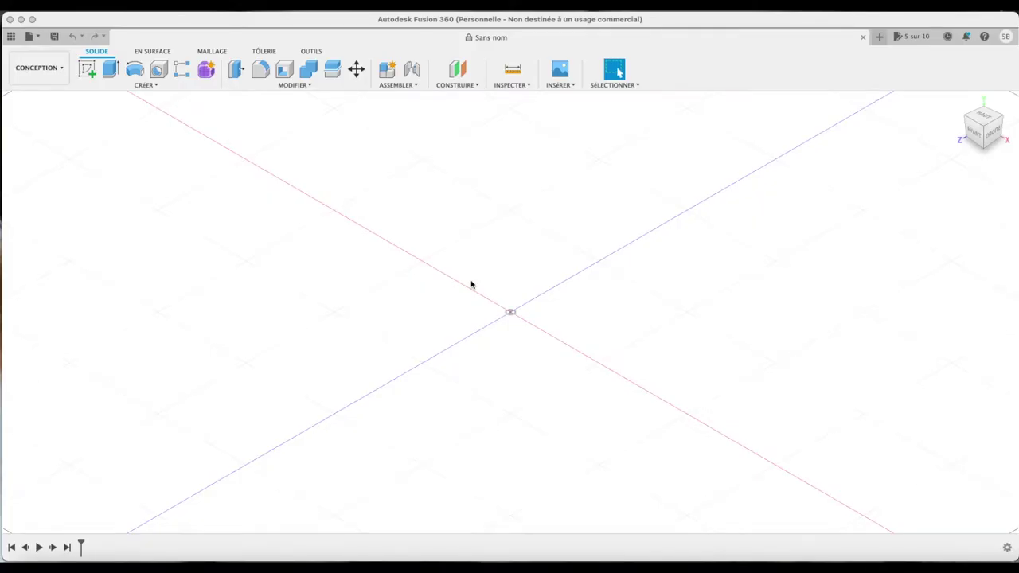
Open the INSÉRER dropdown on the Solid toolbar of the blank design
{"action": "left_click", "coordinate": [559, 85]}
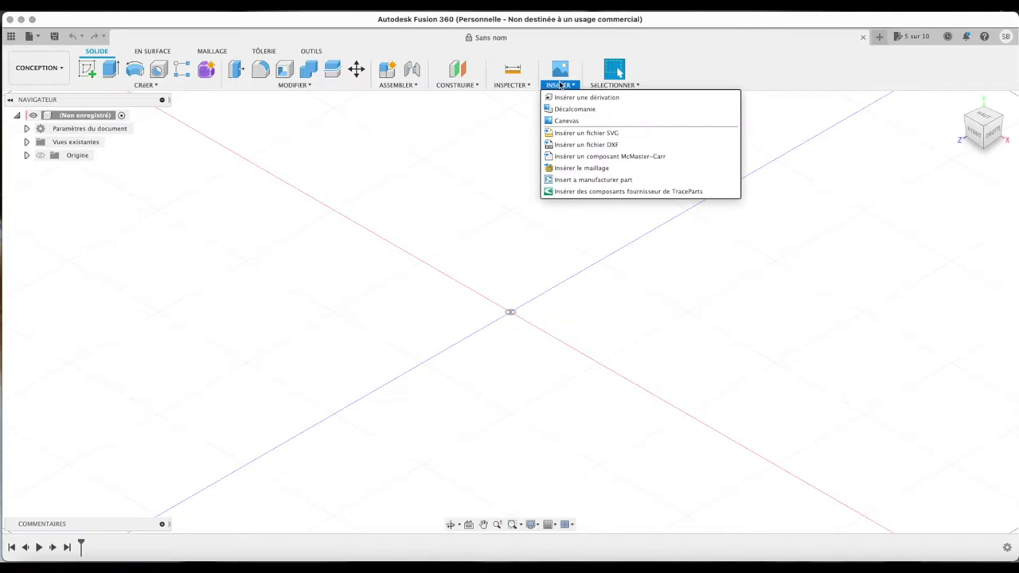
Start a canvas and load Radiateur.jpg from the iCloud Desktop on this computer
{"action": "left_click", "coordinate": [560, 120]}
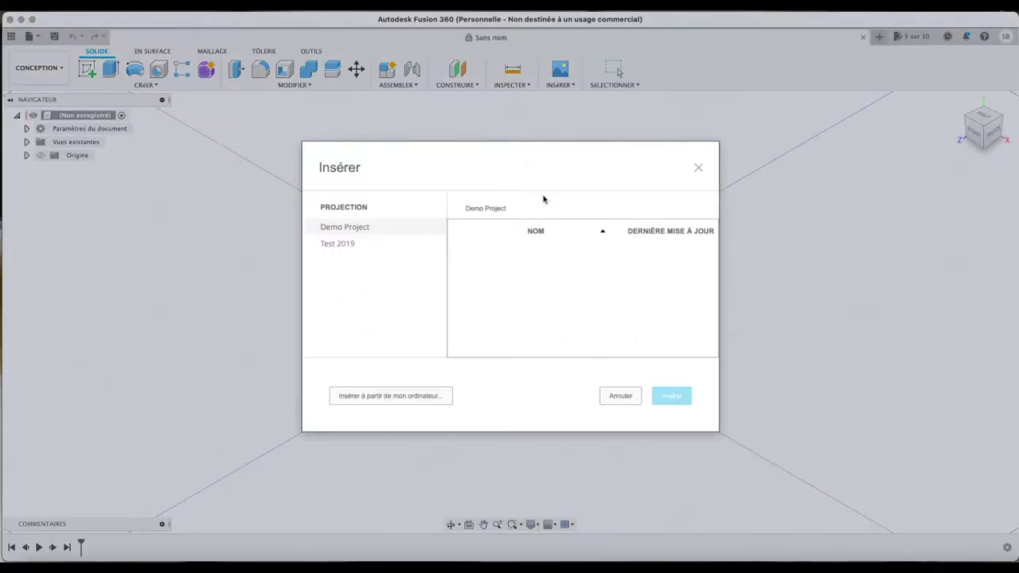
{"action": "left_click", "coordinate": [370, 396]}
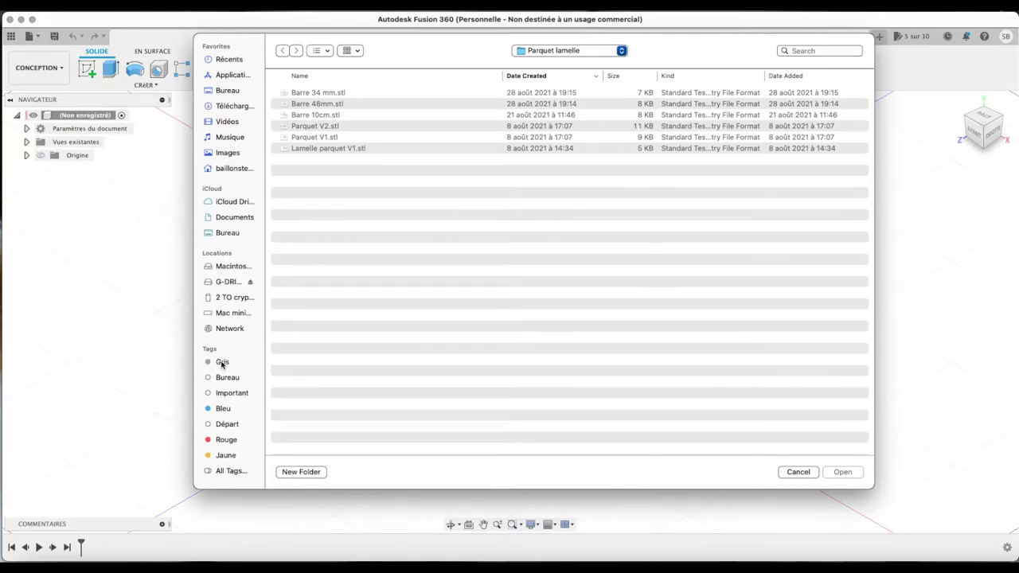
{"action": "left_click", "coordinate": [227, 233]}
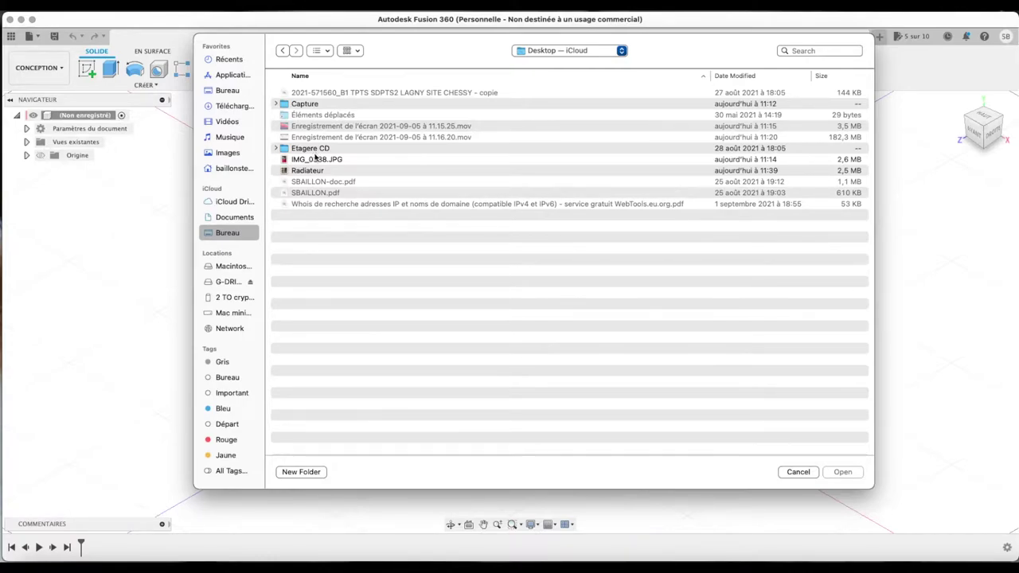
{"action": "left_click", "coordinate": [309, 171]}
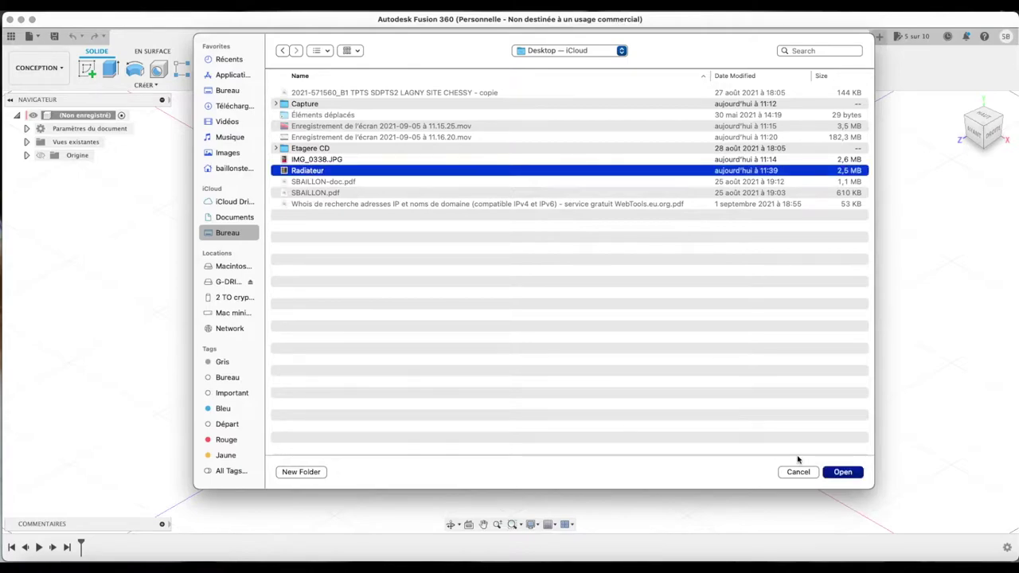
{"action": "left_click", "coordinate": [841, 473]}
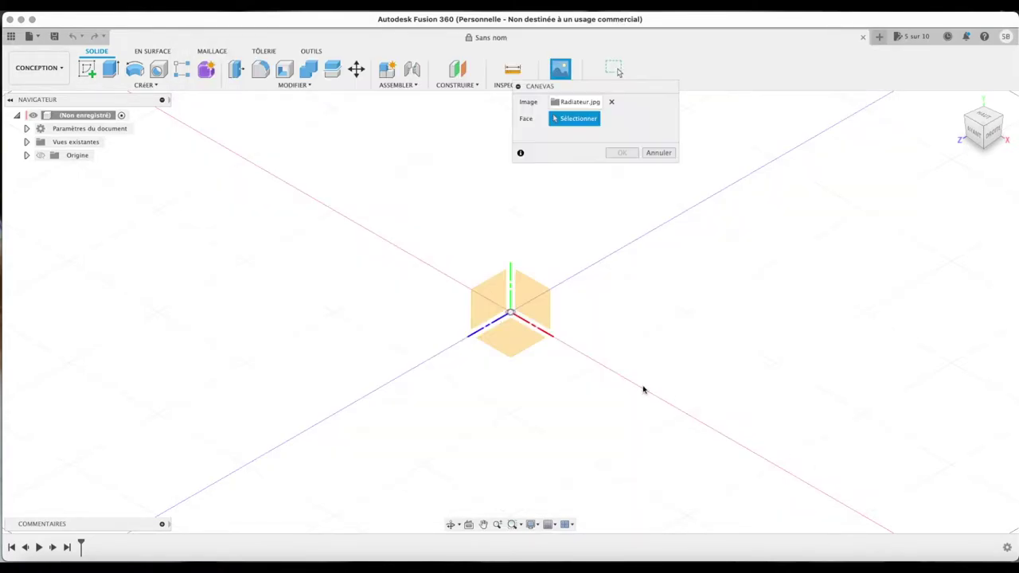
Place the Radiateur canvas on the XY plane, view it from the front, and select it under Canevas
{"action": "left_click", "coordinate": [541, 304]}
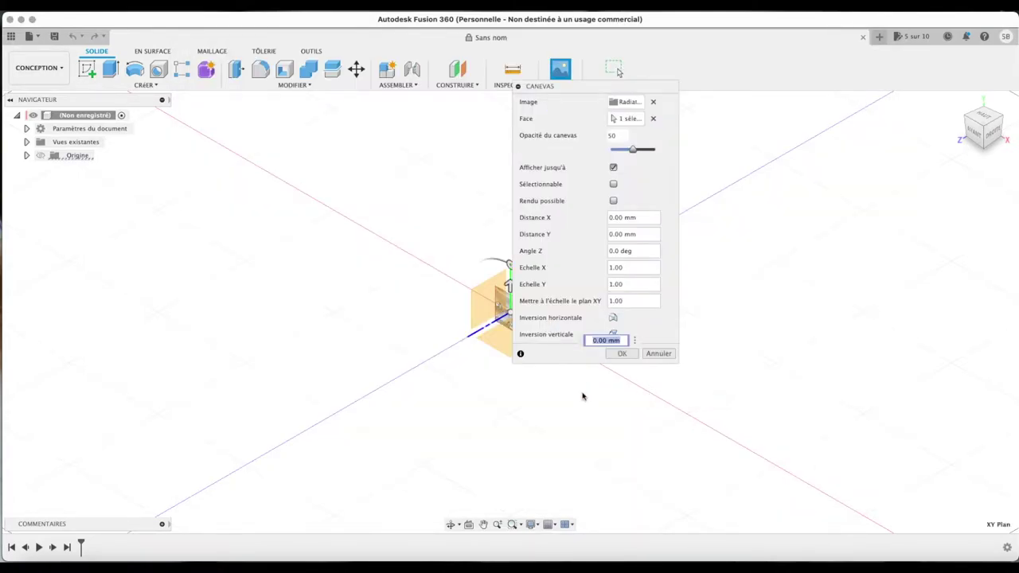
{"action": "left_click", "coordinate": [622, 353]}
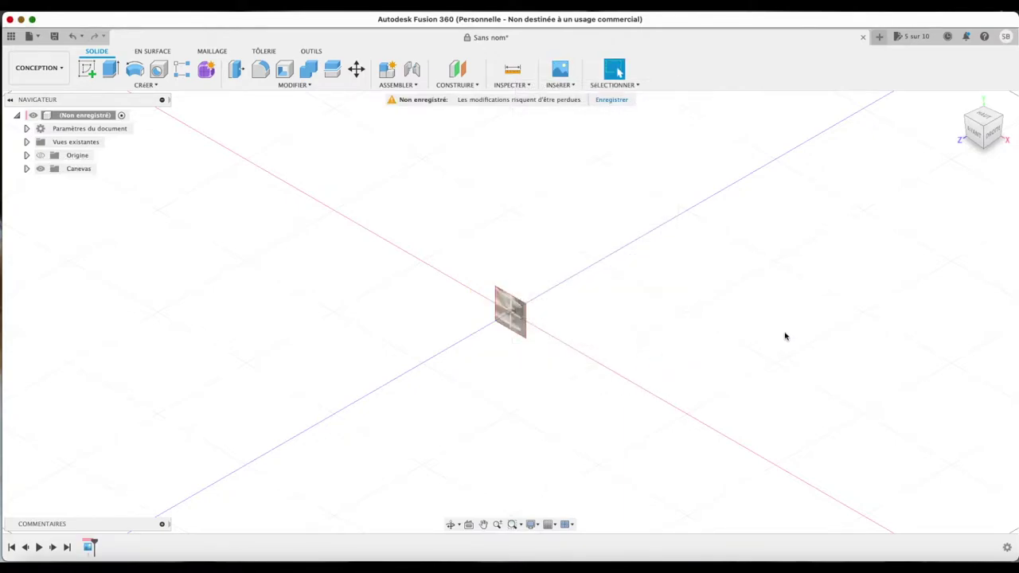
{"action": "left_click", "coordinate": [974, 129]}
{"action": "left_click", "coordinate": [974, 129]}
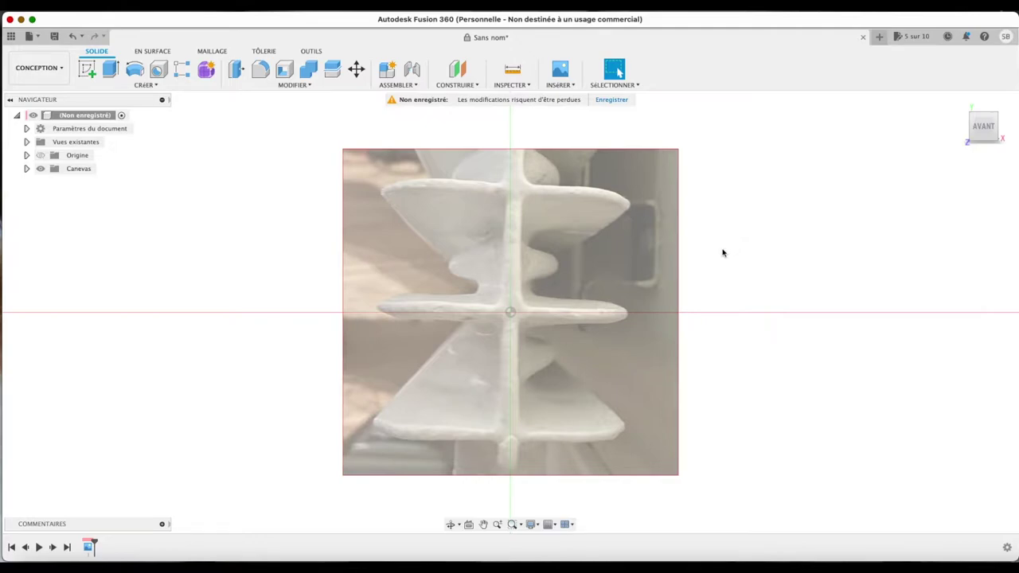
{"action": "left_click", "coordinate": [615, 256]}
{"action": "left_click", "coordinate": [26, 169]}
{"action": "left_click", "coordinate": [78, 182]}
Edit the Radiateur canvas and set its Z angle to 1 deg
{"action": "right_click", "coordinate": [78, 182]}
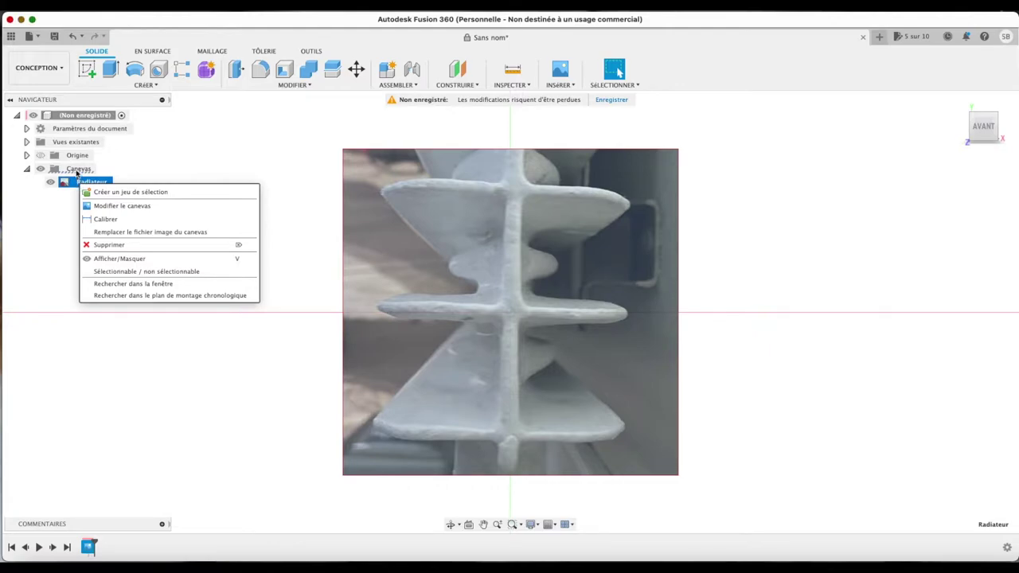
{"action": "left_click", "coordinate": [78, 181]}
{"action": "left_click", "coordinate": [77, 170]}
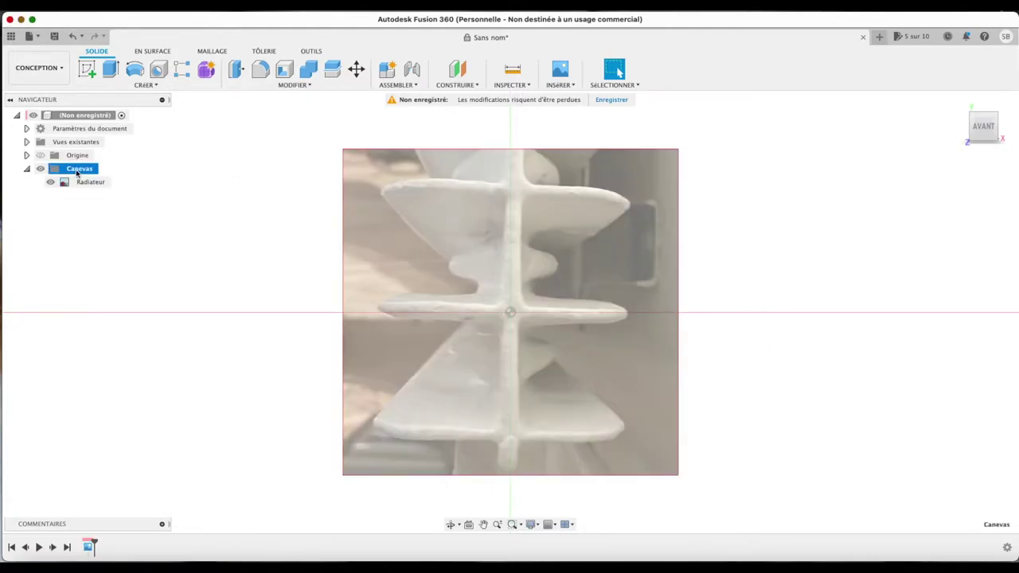
{"action": "left_click", "coordinate": [78, 183]}
{"action": "right_click", "coordinate": [78, 184]}
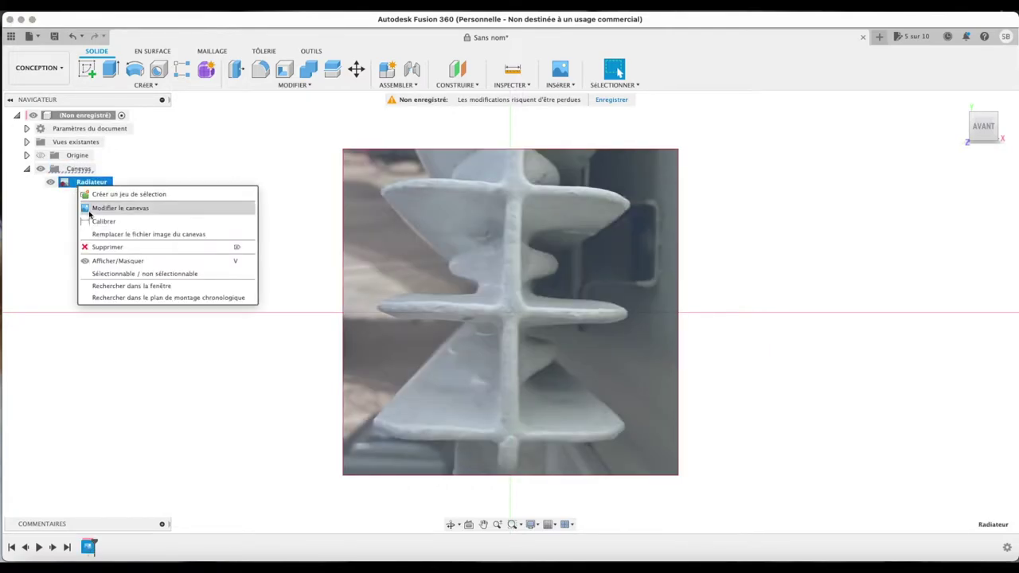
{"action": "left_click", "coordinate": [95, 208]}
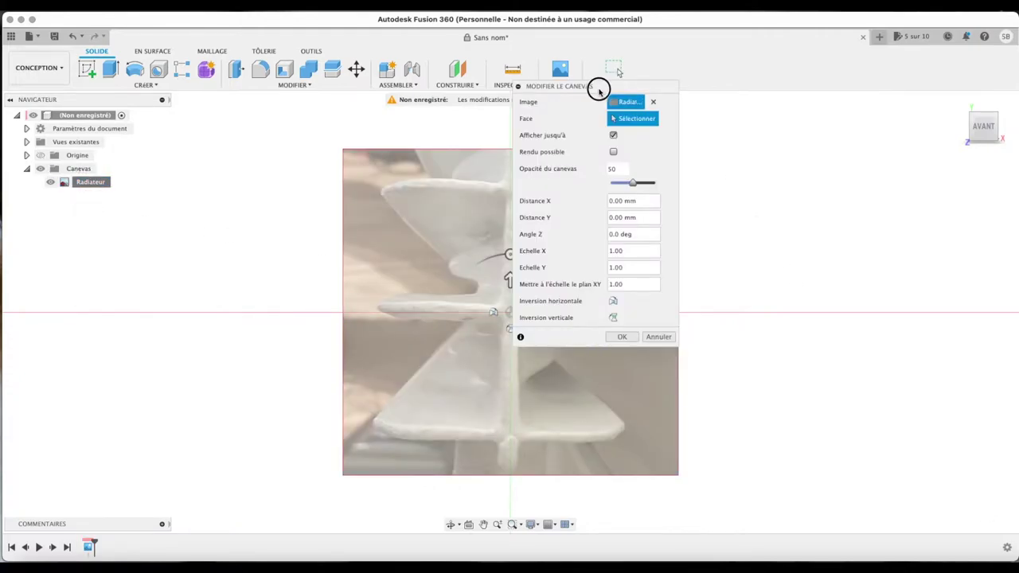
{"action": "left_click_drag", "start_coordinate": [596, 86], "coordinate": [832, 168]}
{"action": "left_click_drag", "start_coordinate": [510, 253], "coordinate": [508, 252]}
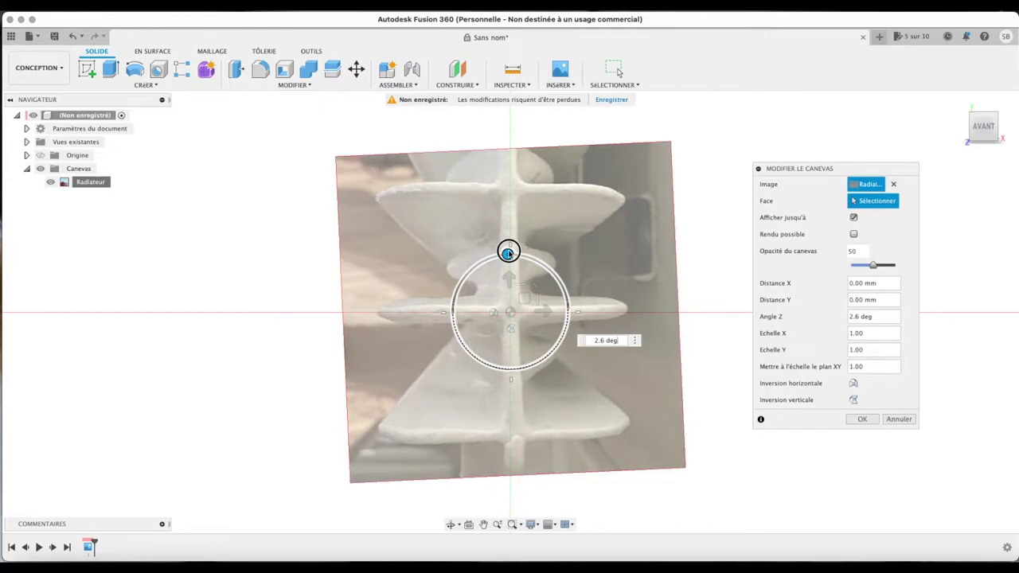
{"action": "left_click_drag", "start_coordinate": [508, 252], "coordinate": [508, 254]}
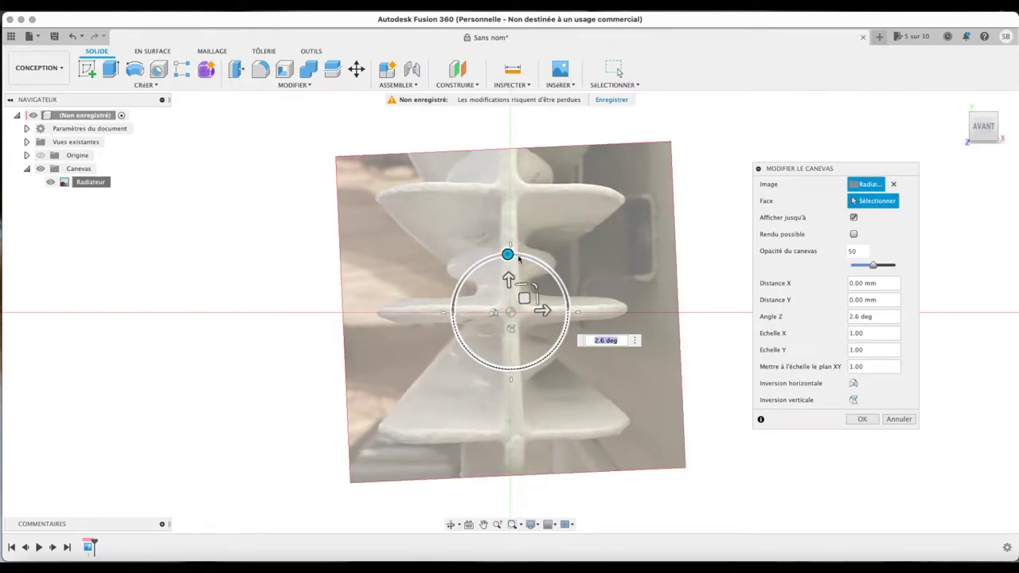
{"action": "type", "text": "1"}
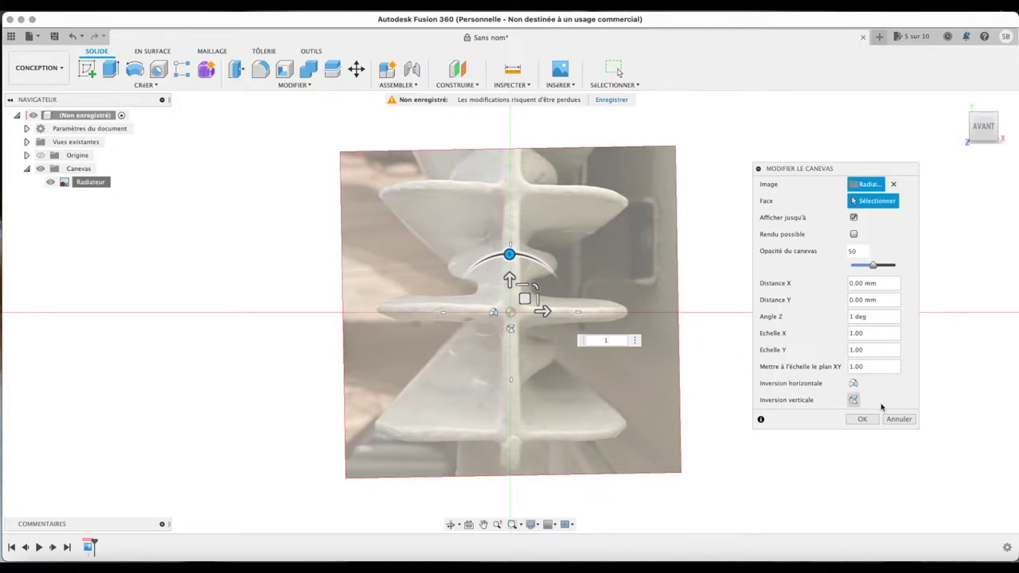
{"action": "left_click", "coordinate": [859, 421]}
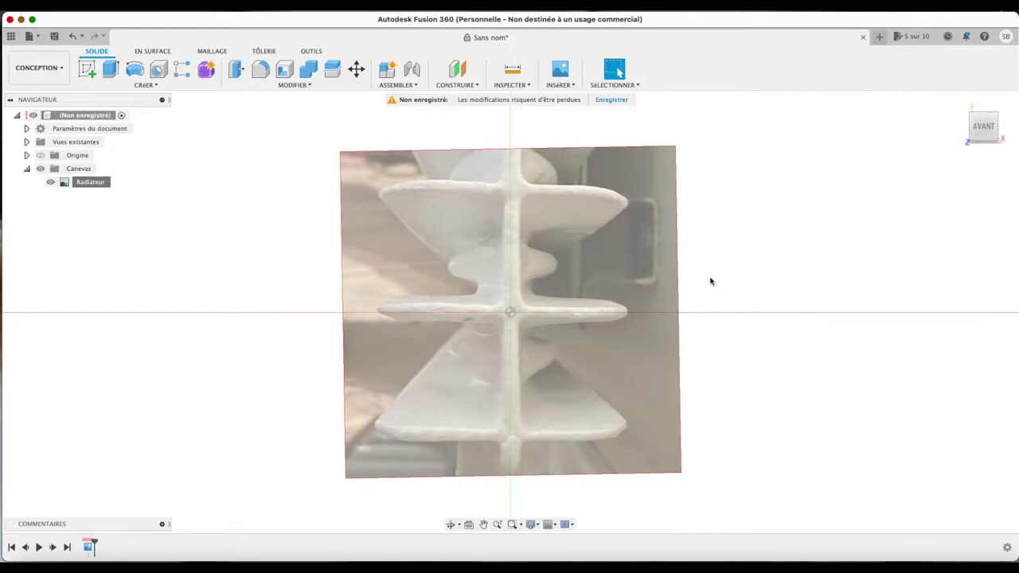
Calibrate the Radiateur canvas so the central bar's width measures 5 mm, then view from the front
{"action": "right_click", "coordinate": [86, 185]}
{"action": "left_click", "coordinate": [99, 207]}
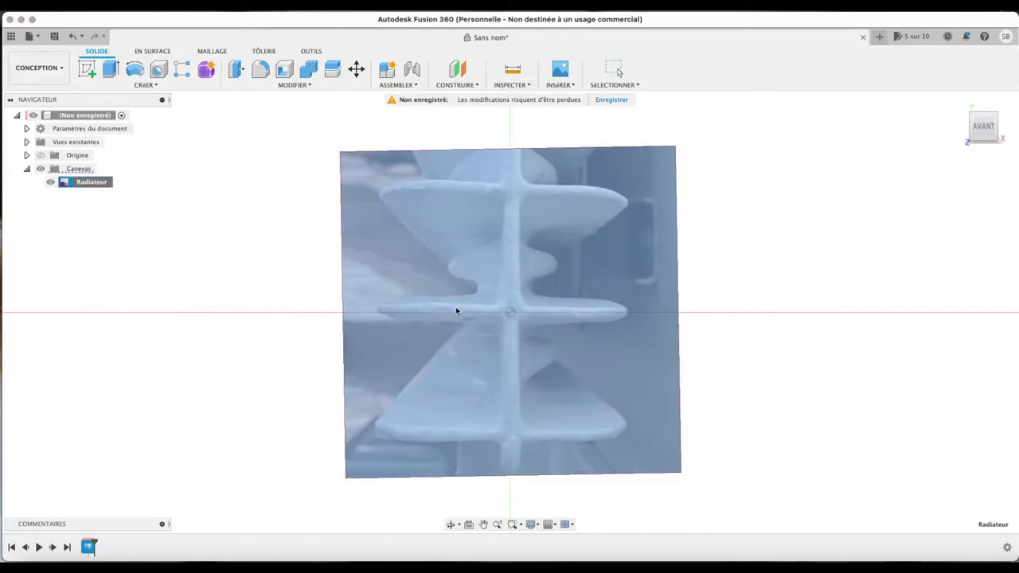
{"action": "left_click", "coordinate": [502, 259]}
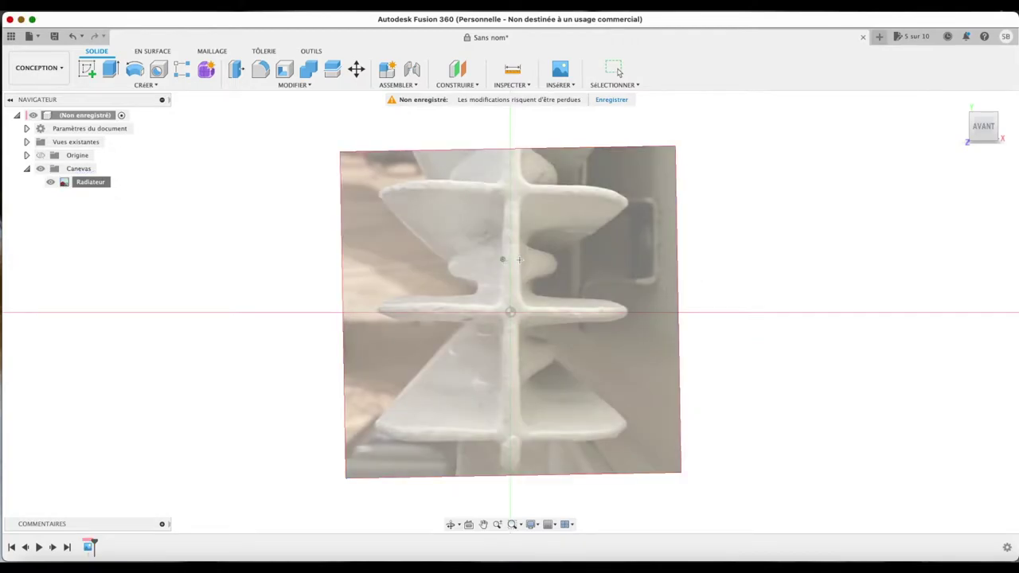
{"action": "left_click", "coordinate": [519, 260]}
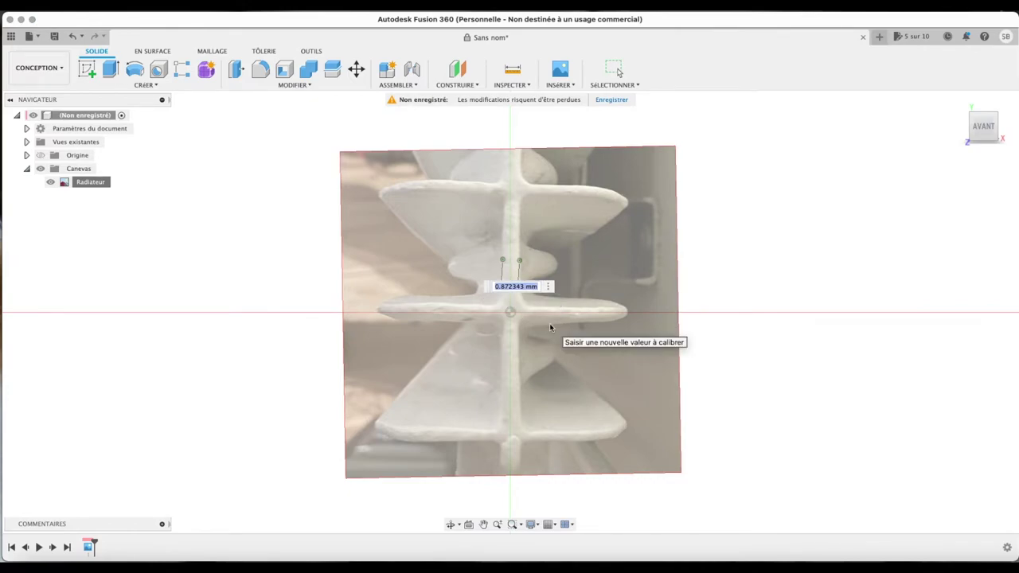
{"action": "type", "text": "5"}
{"action": "key", "text": "Return"}
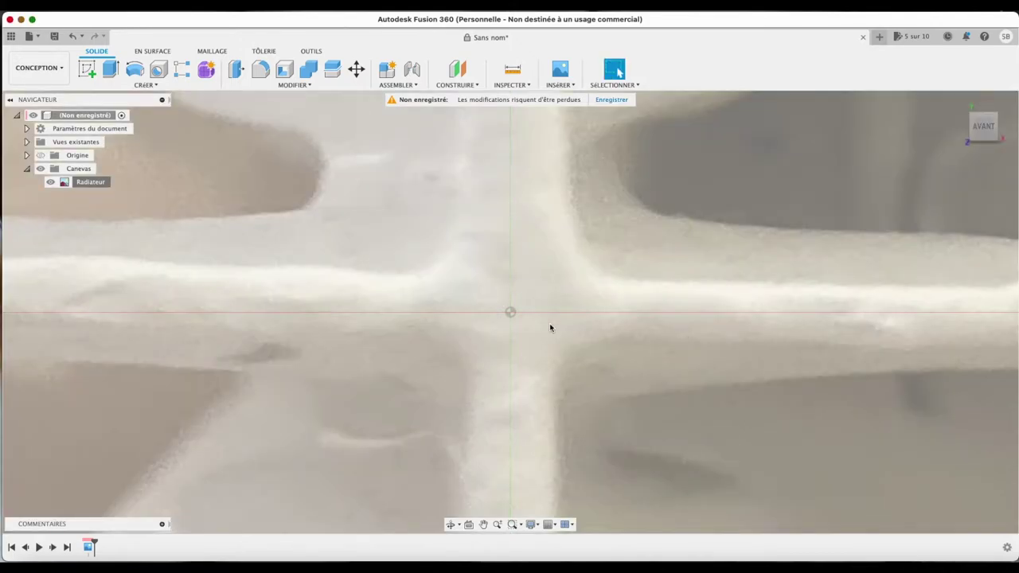
{"action": "left_click", "coordinate": [957, 102]}
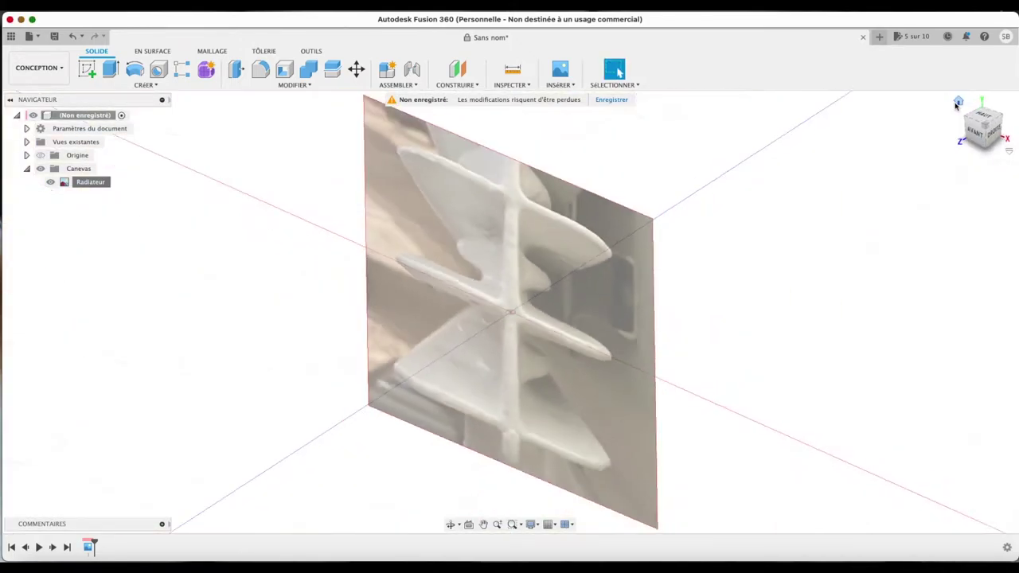
{"action": "left_click", "coordinate": [972, 129]}
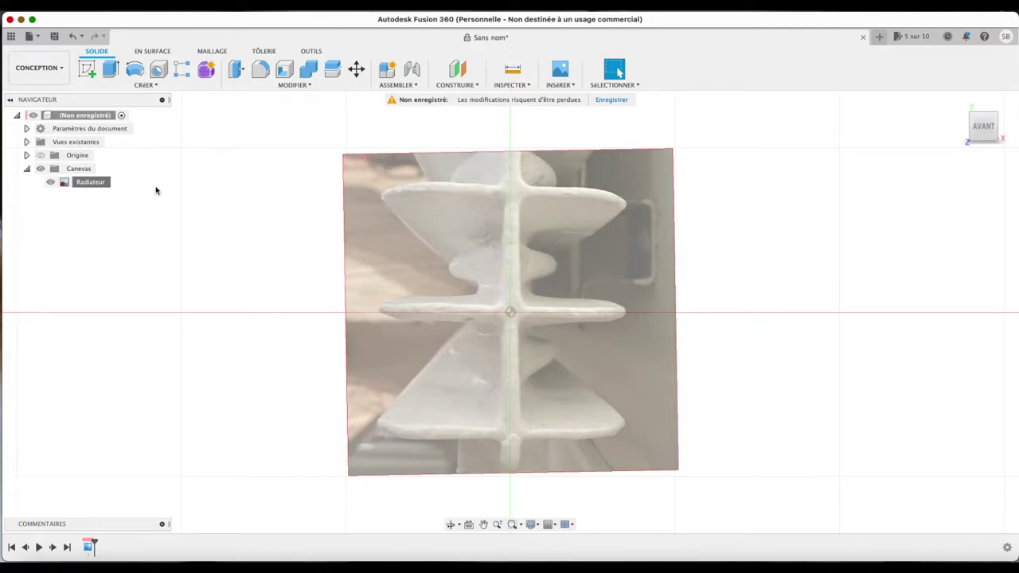
Start a sketch on the front XY plane and zoom in on the central bar
{"action": "left_click", "coordinate": [87, 69]}
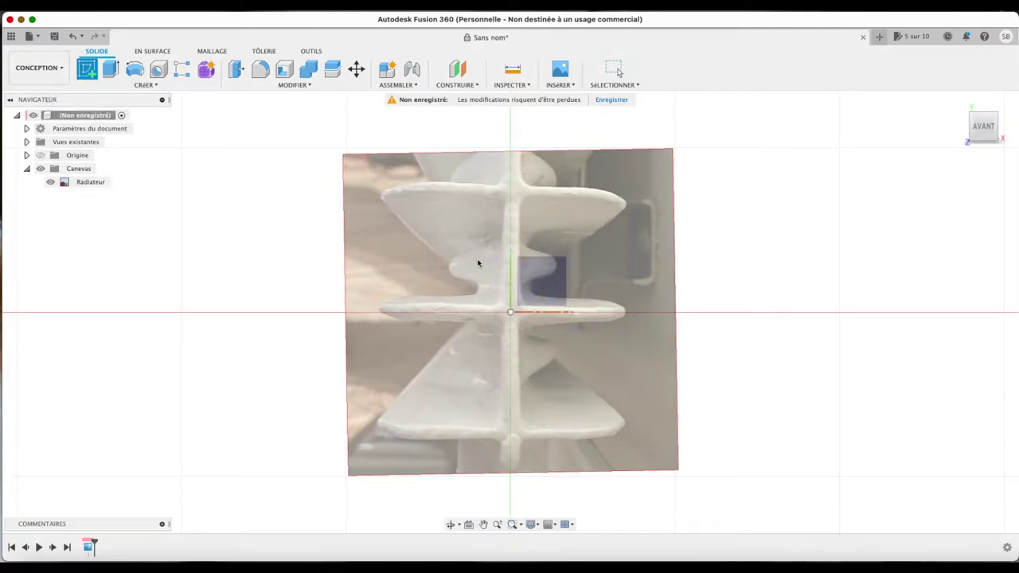
{"action": "left_click", "coordinate": [557, 288]}
{"action": "scroll", "coordinate": [524, 277], "scroll_direction": "up", "scroll_amount": 2}
{"action": "scroll", "coordinate": [524, 276], "scroll_direction": "up", "scroll_amount": 2}
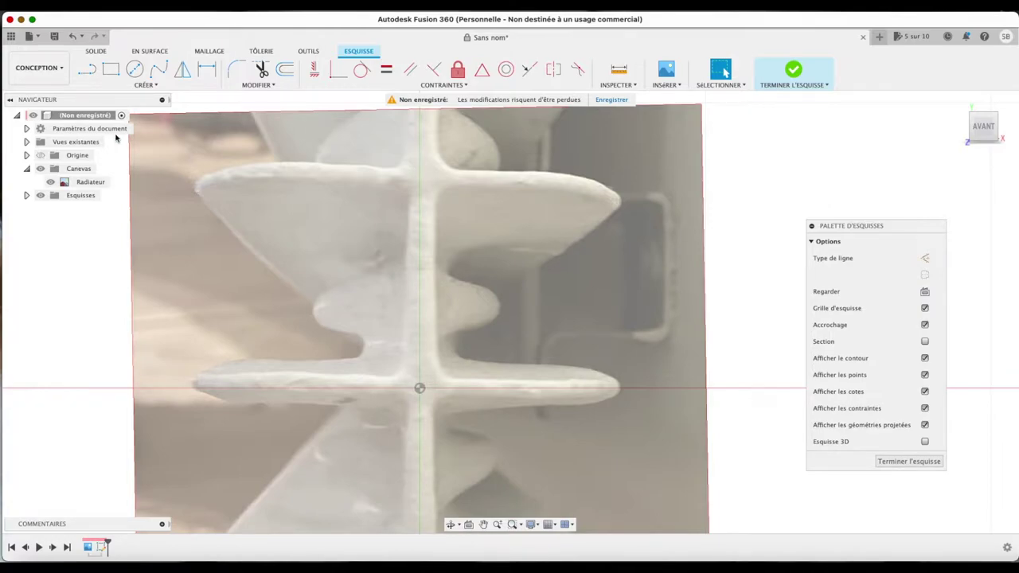
Draw two tall narrow rectangles beside the central bar and finish the sketch
{"action": "left_click", "coordinate": [111, 69]}
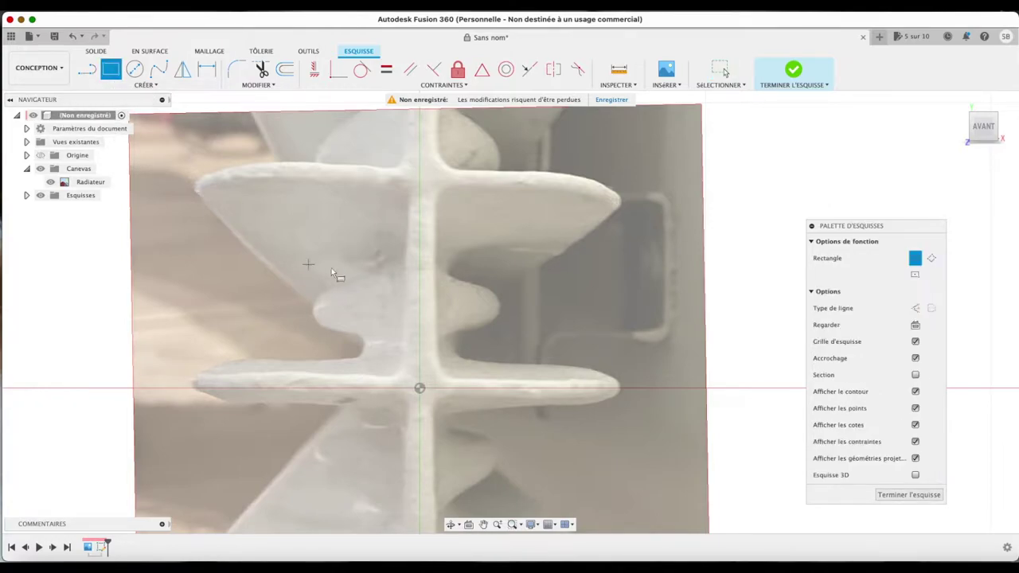
{"action": "left_click", "coordinate": [391, 198]}
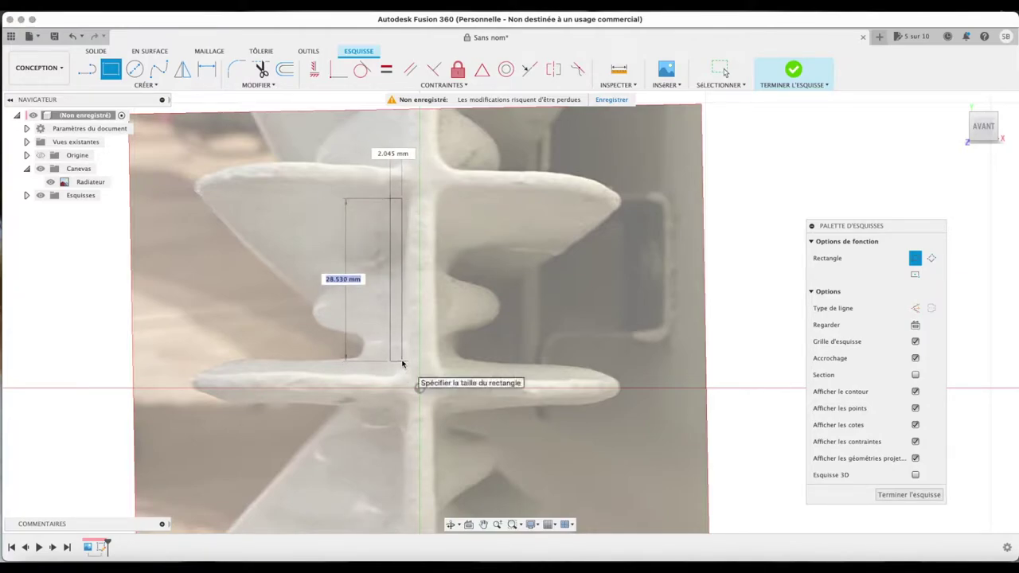
{"action": "left_click", "coordinate": [402, 363]}
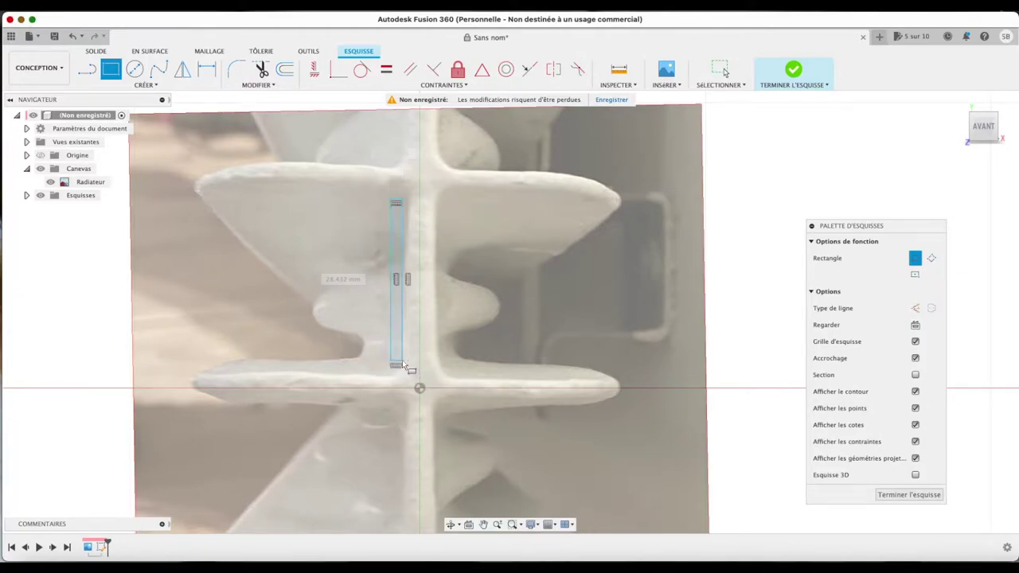
{"action": "left_click", "coordinate": [443, 199]}
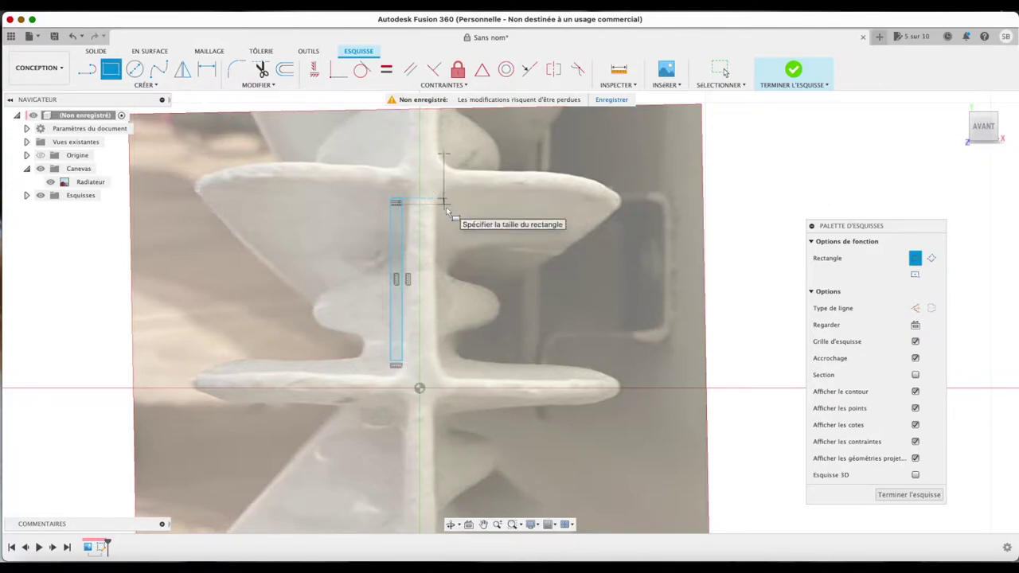
{"action": "left_click", "coordinate": [459, 366]}
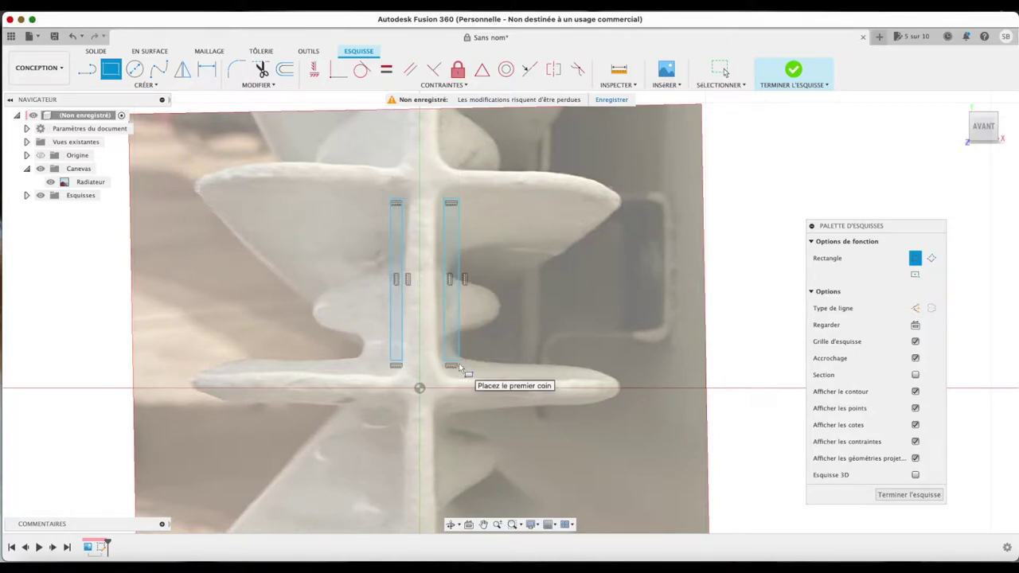
{"action": "left_click", "coordinate": [895, 495]}
{"action": "left_click", "coordinate": [399, 311]}
Move the left rectangle's line 1.071 mm left as a sketch object
{"action": "key", "text": "m"}
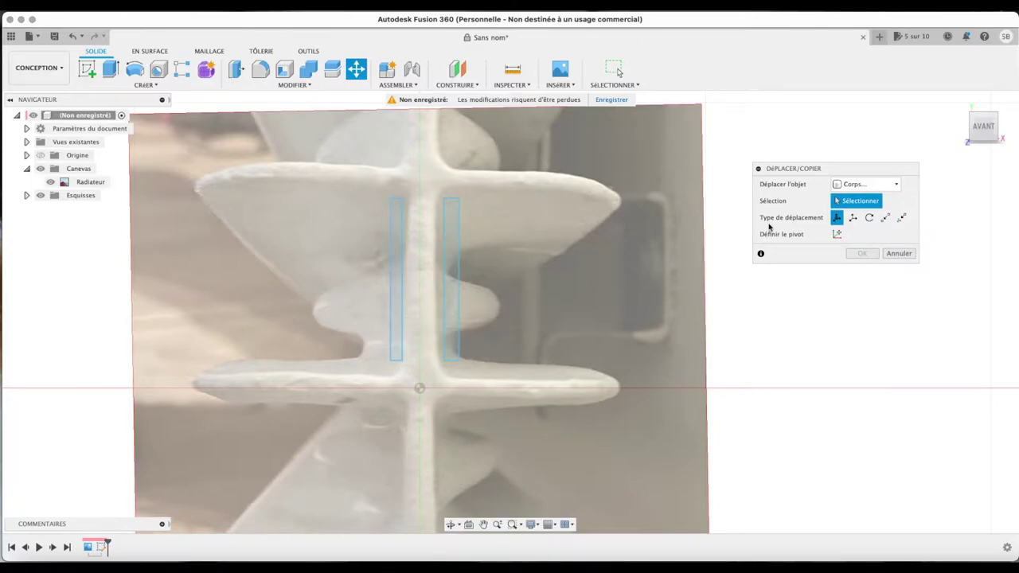
{"action": "left_click", "coordinate": [851, 185]}
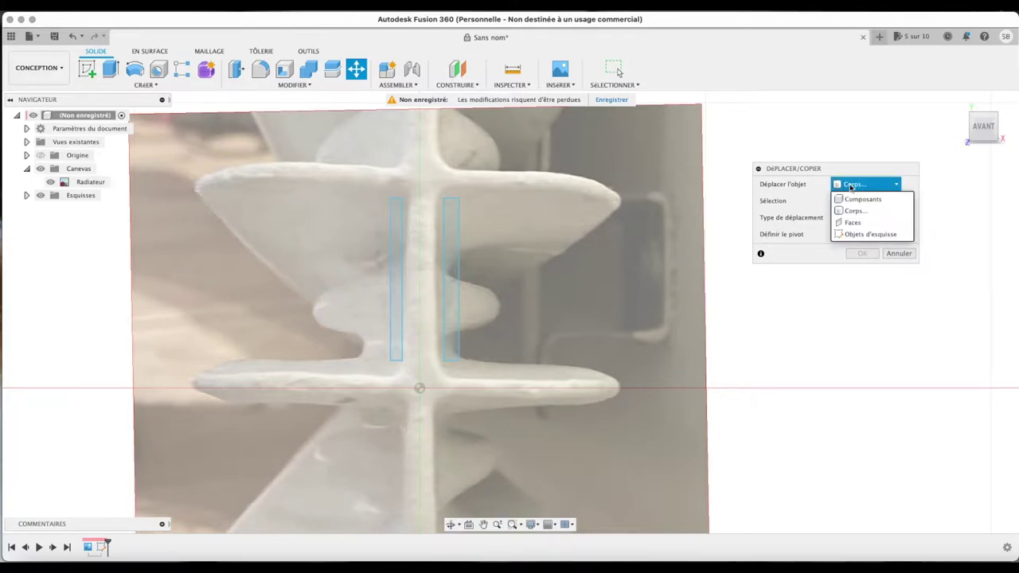
{"action": "left_click", "coordinate": [853, 233]}
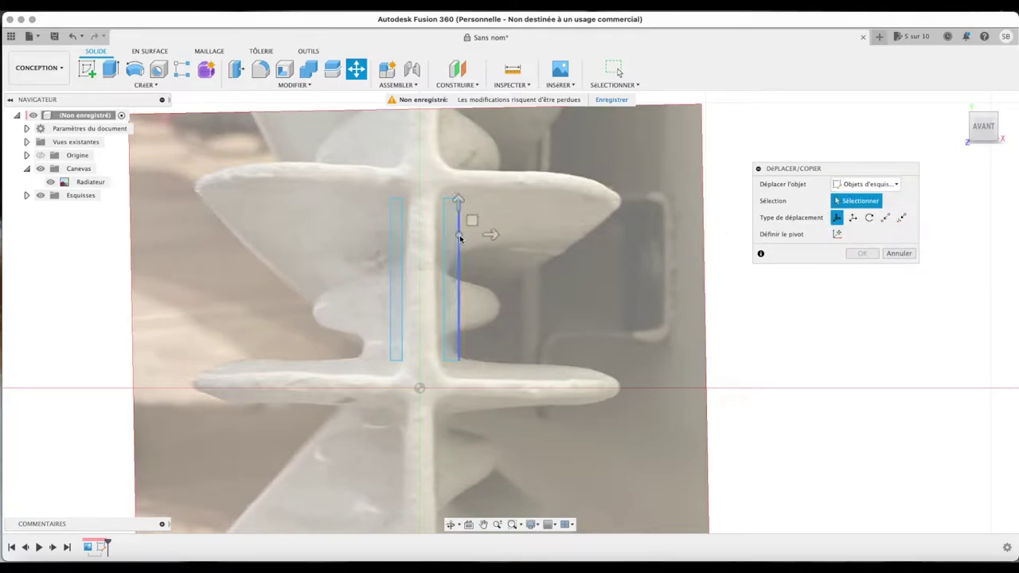
{"action": "left_click", "coordinate": [390, 253]}
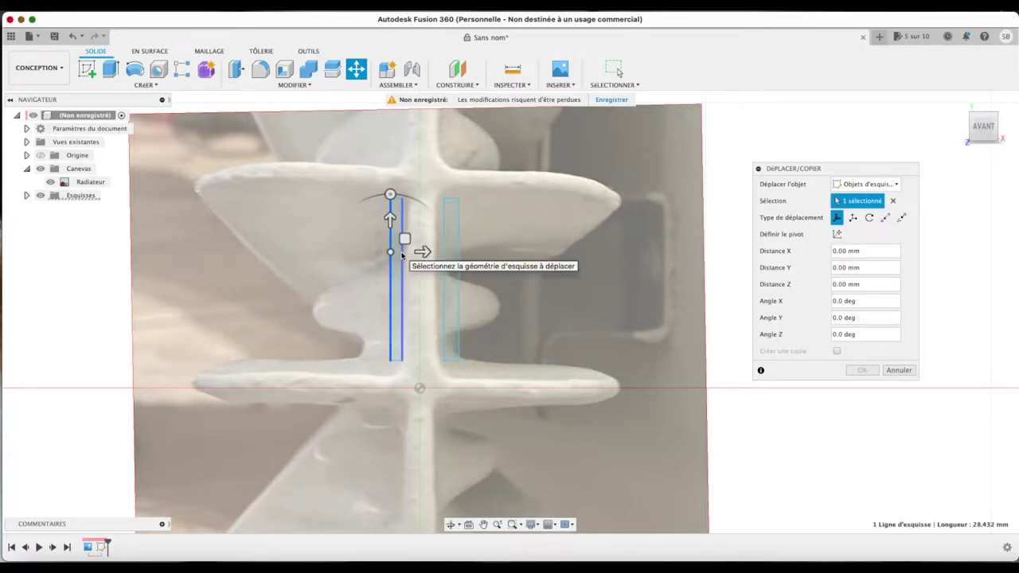
{"action": "left_click_drag", "start_coordinate": [404, 239], "coordinate": [399, 237]}
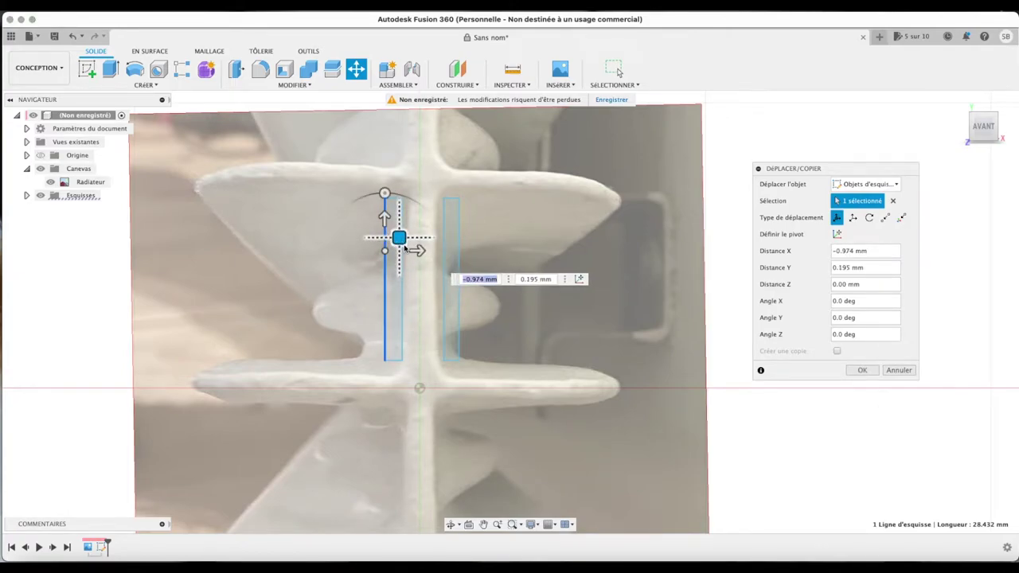
{"action": "left_click_drag", "start_coordinate": [412, 251], "coordinate": [414, 252]}
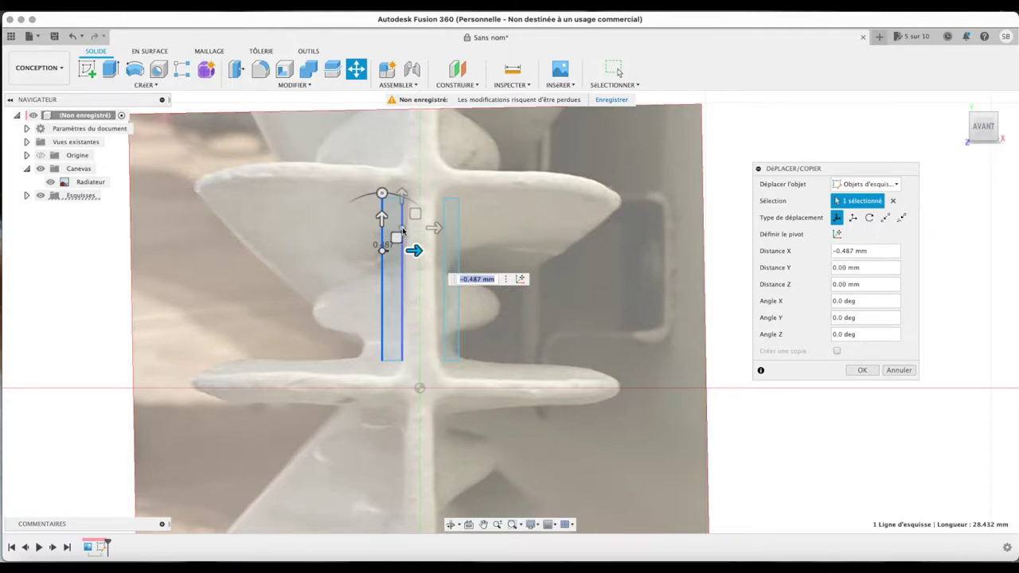
{"action": "left_click_drag", "start_coordinate": [402, 227], "coordinate": [432, 227]}
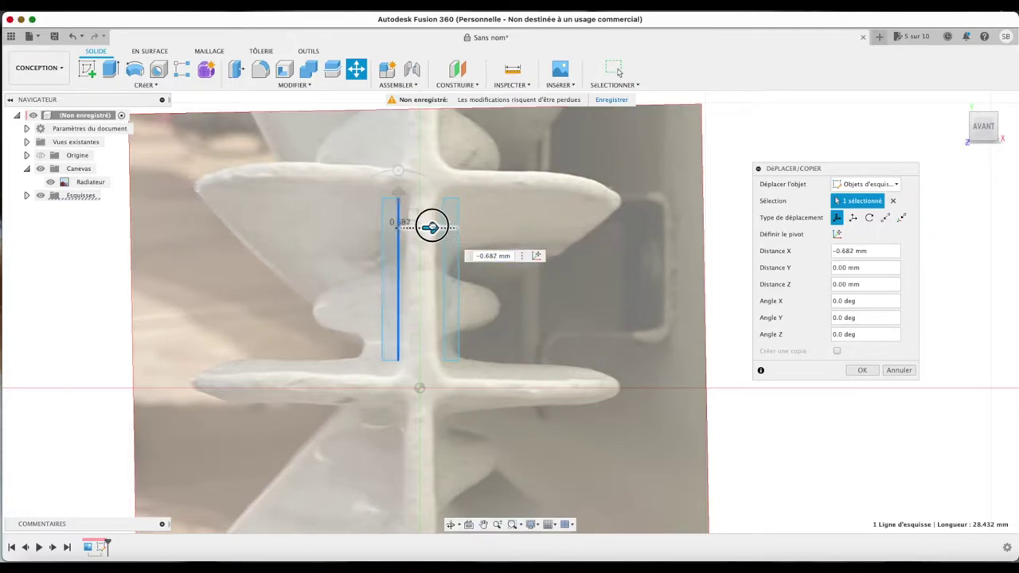
{"action": "left_click_drag", "start_coordinate": [431, 228], "coordinate": [427, 228]}
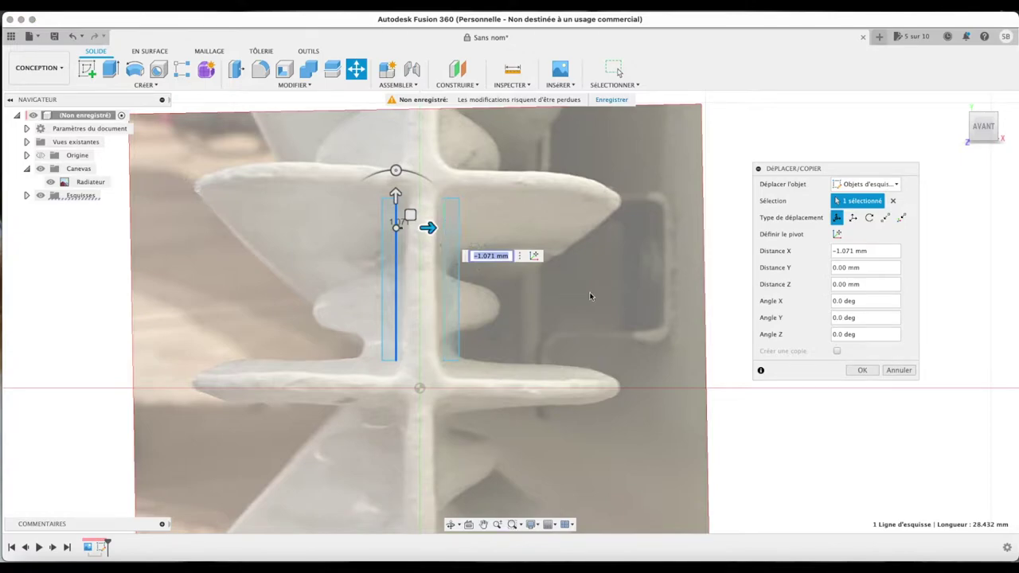
{"action": "left_click", "coordinate": [862, 371]}
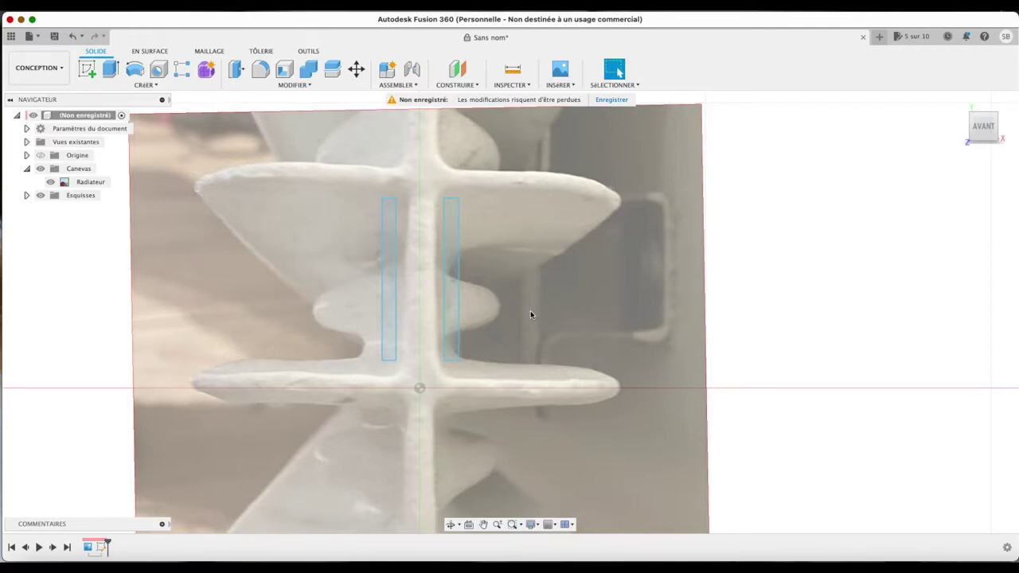
Extrude both rectangle profiles 5 mm as new bodies and return to the front view
{"action": "left_click", "coordinate": [389, 271]}
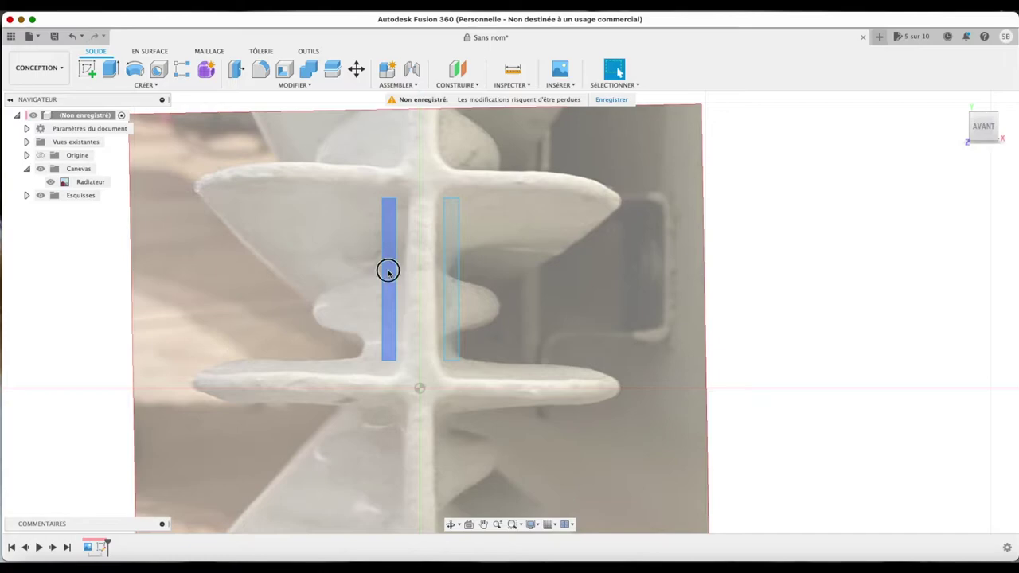
{"action": "left_click", "coordinate": [453, 276]}
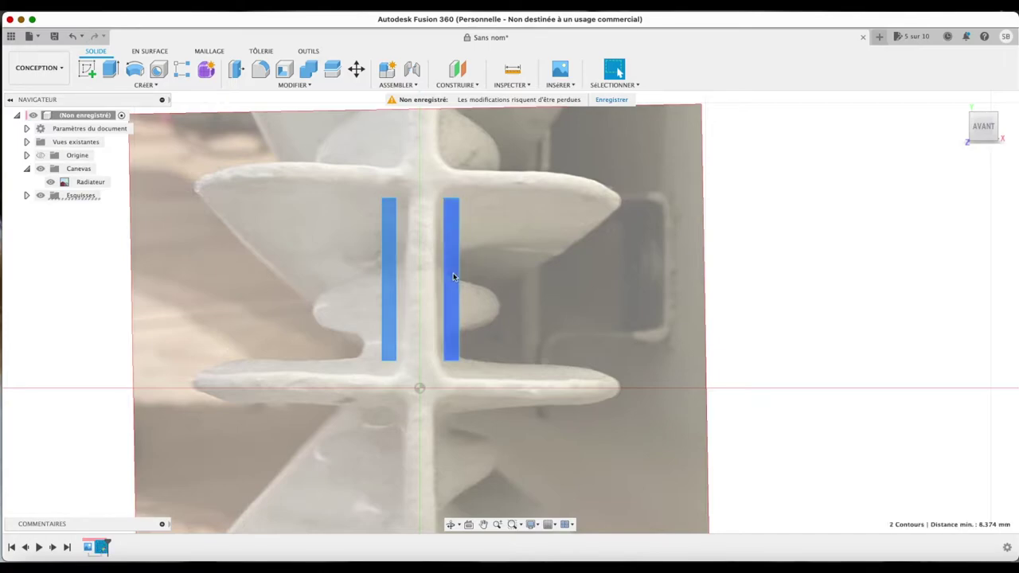
{"action": "key", "text": "e"}
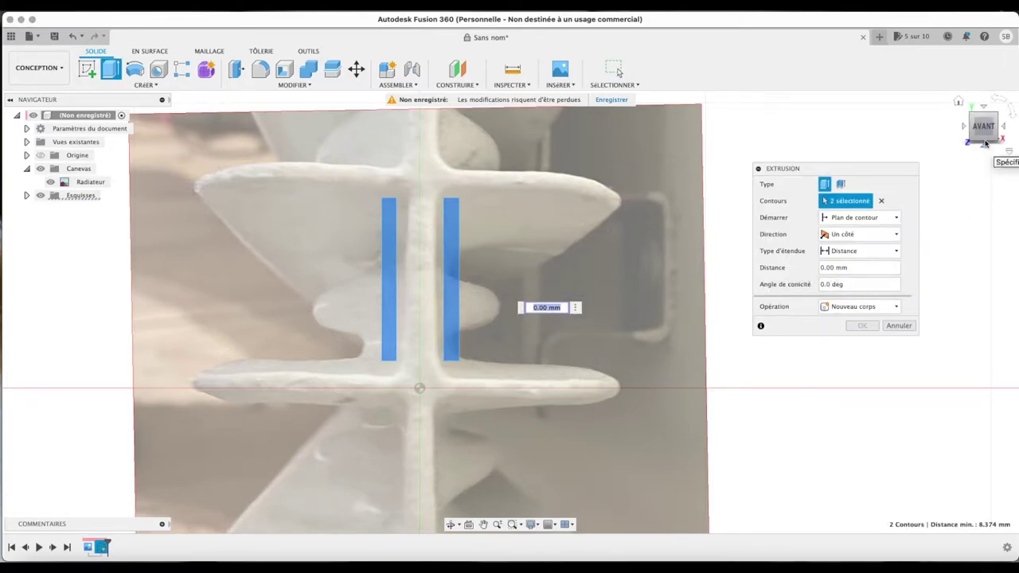
{"action": "left_click", "coordinate": [959, 103]}
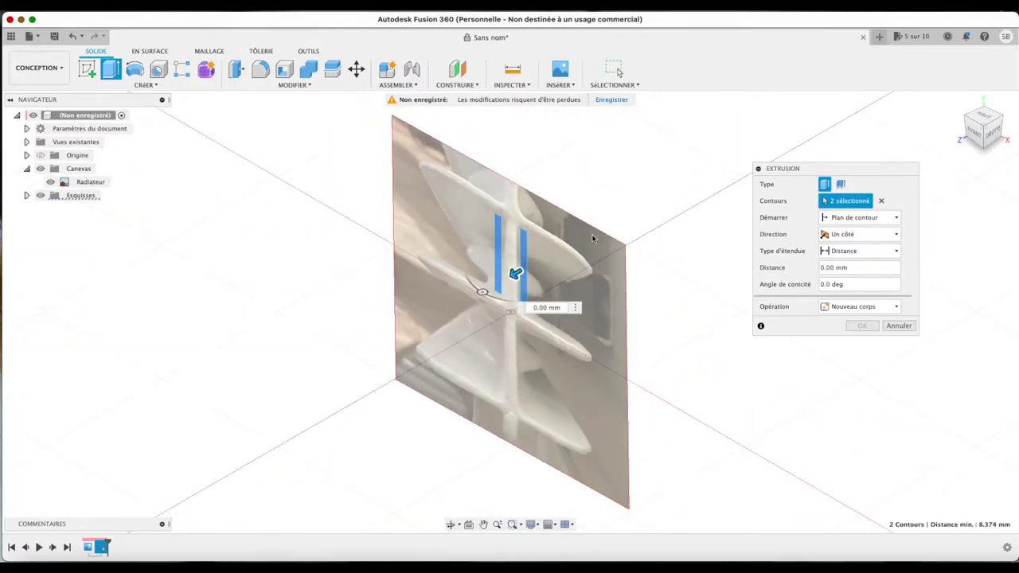
{"action": "left_click_drag", "start_coordinate": [511, 271], "coordinate": [487, 284]}
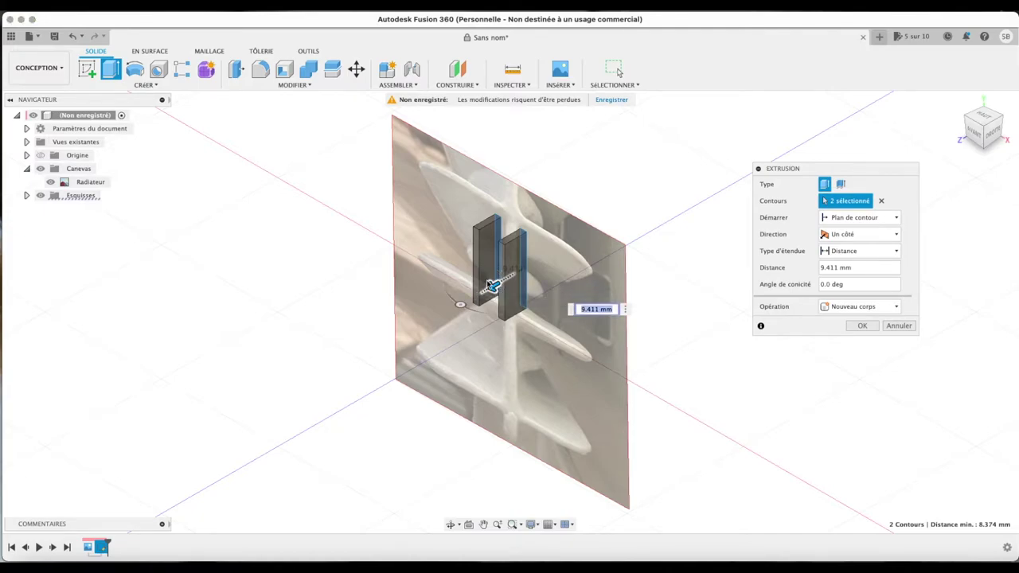
{"action": "type", "text": "5"}
{"action": "key", "text": "Return"}
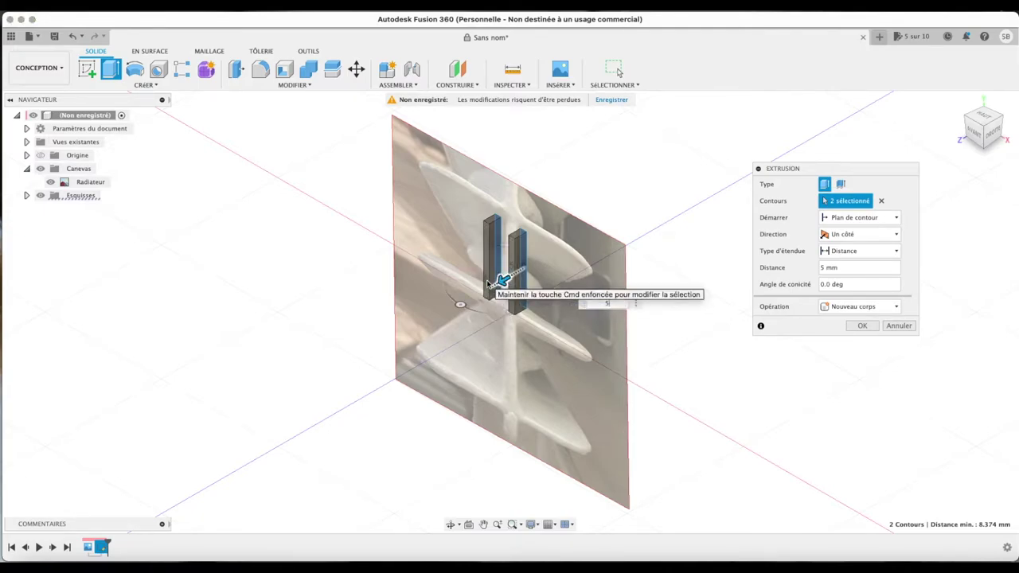
{"action": "left_click", "coordinate": [866, 326]}
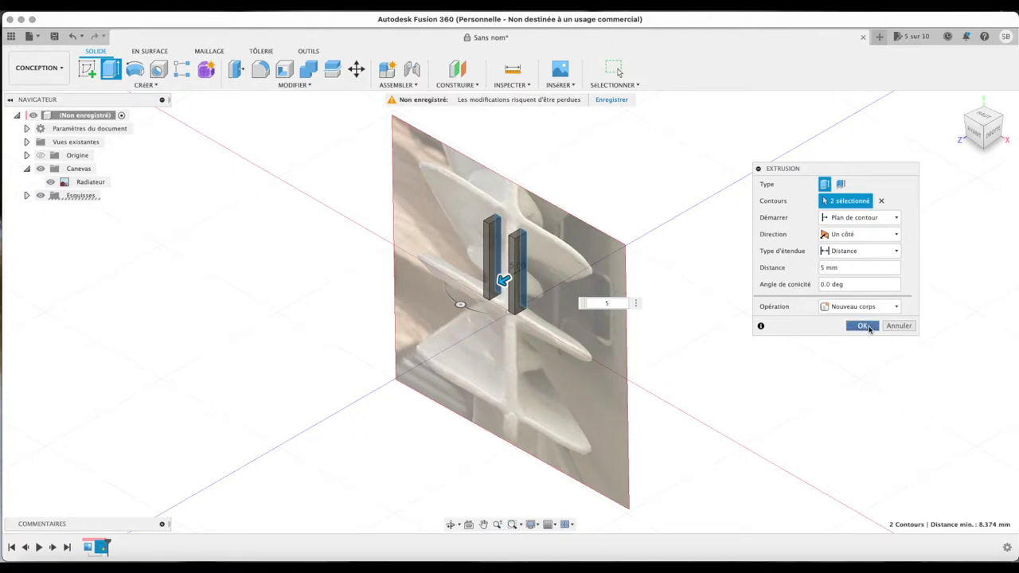
{"action": "left_click", "coordinate": [971, 133]}
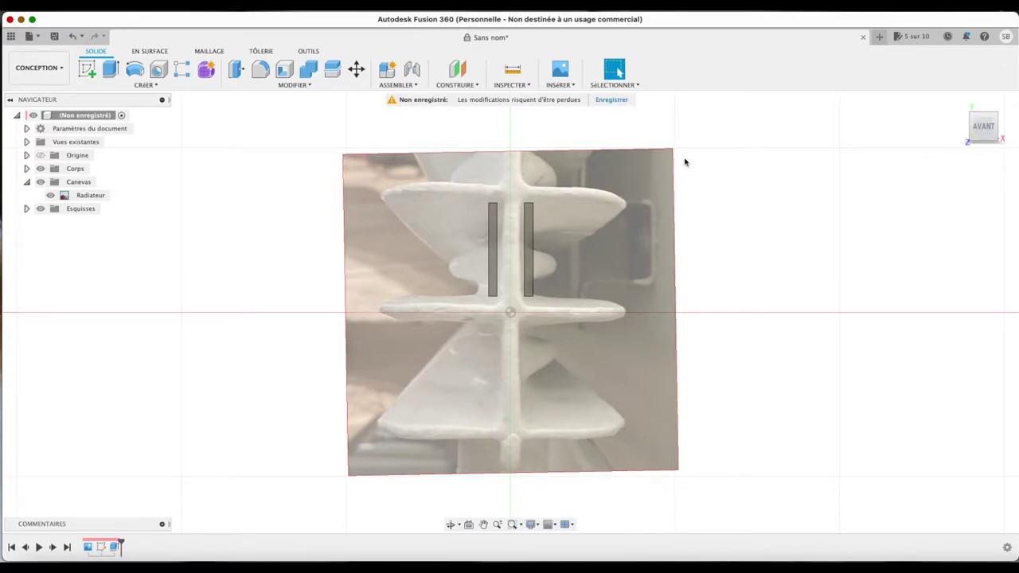
{"action": "left_click", "coordinate": [521, 85]}
{"action": "left_click", "coordinate": [524, 96]}
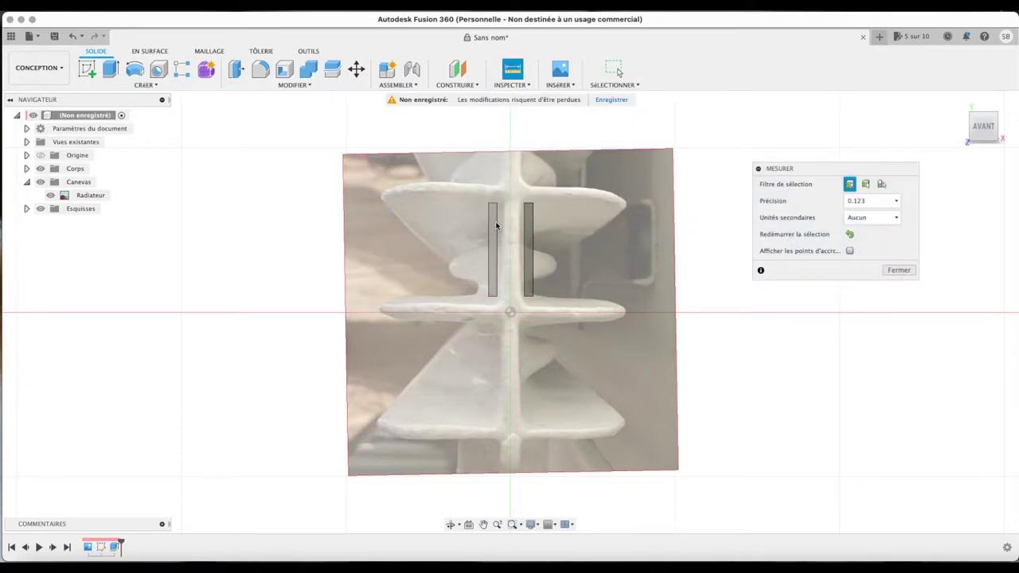
{"action": "left_click", "coordinate": [494, 204]}
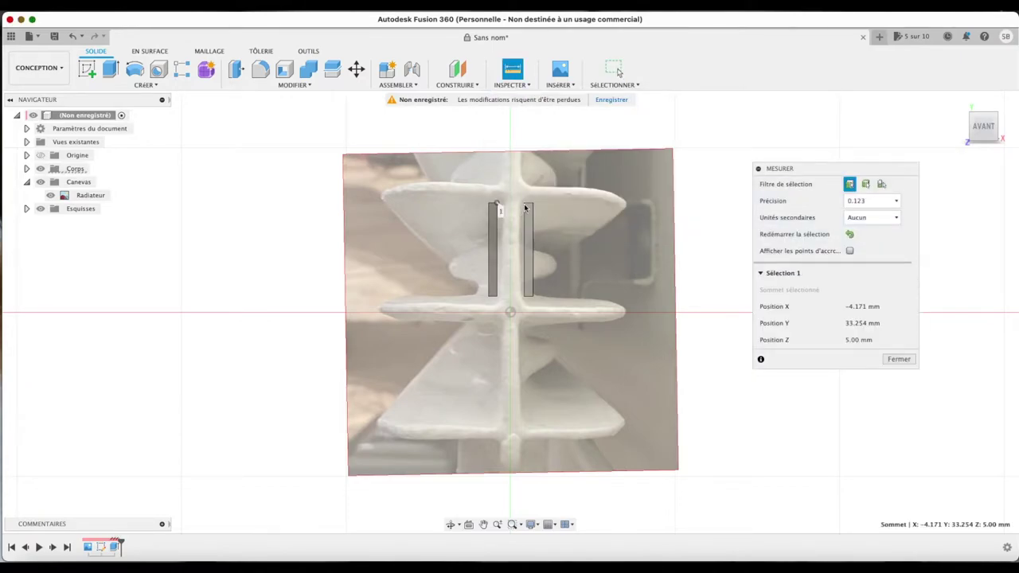
{"action": "left_click", "coordinate": [526, 224]}
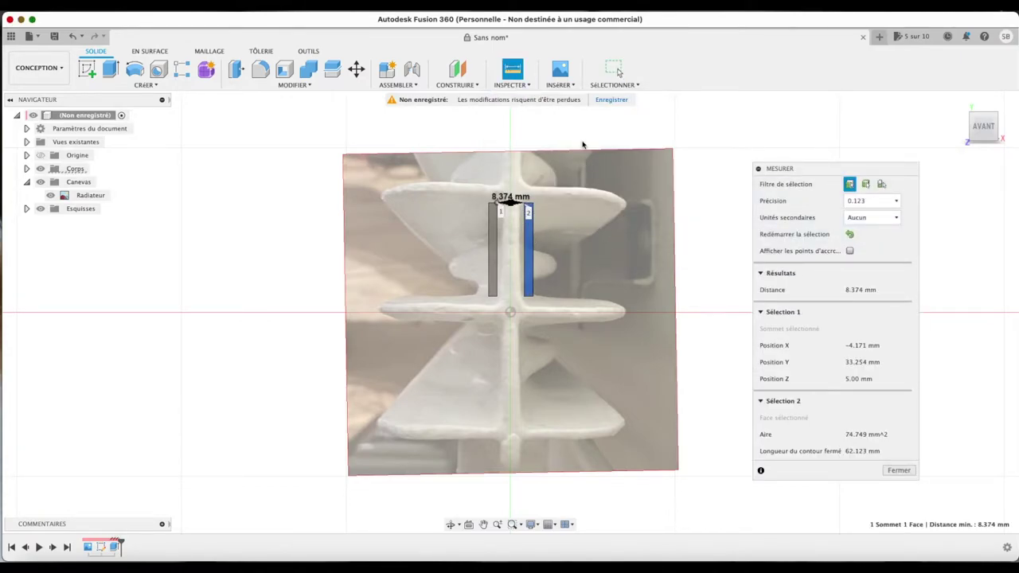
{"action": "left_click", "coordinate": [899, 469]}
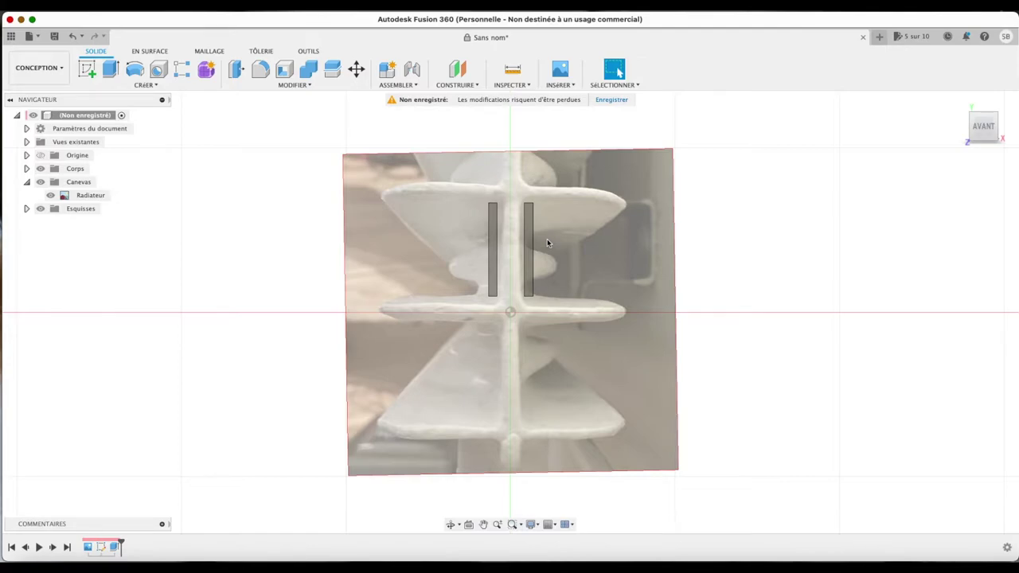
{"action": "left_click", "coordinate": [88, 69]}
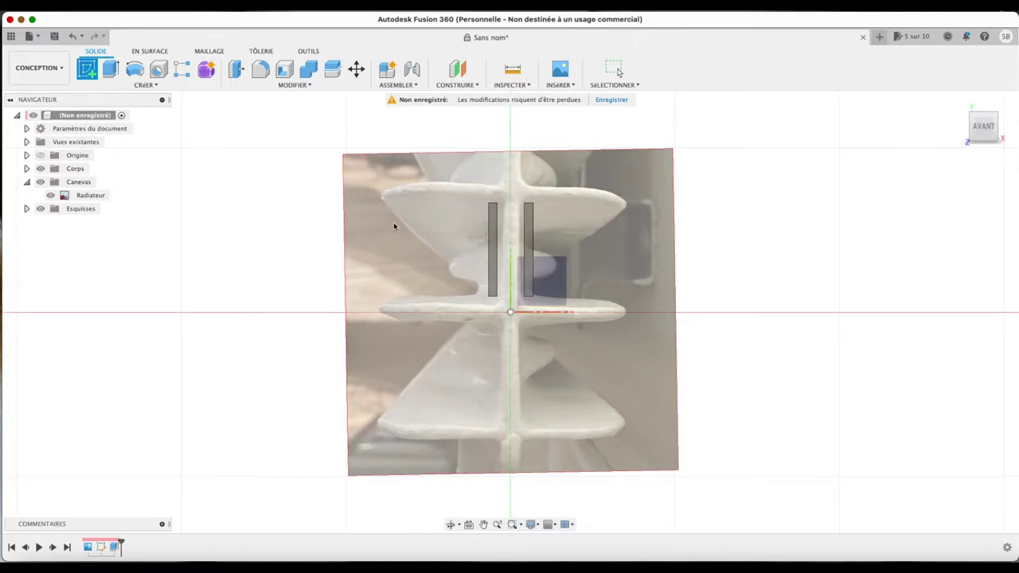
On the front plane, draw a 45 mm rectangle reaching outward from the right bar
{"action": "left_click", "coordinate": [539, 280]}
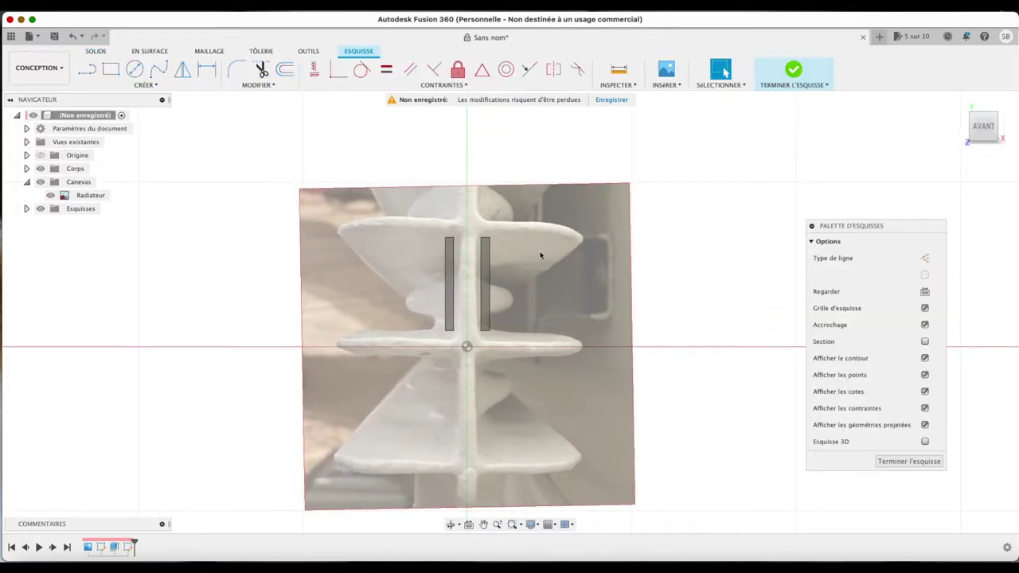
{"action": "left_click", "coordinate": [111, 69]}
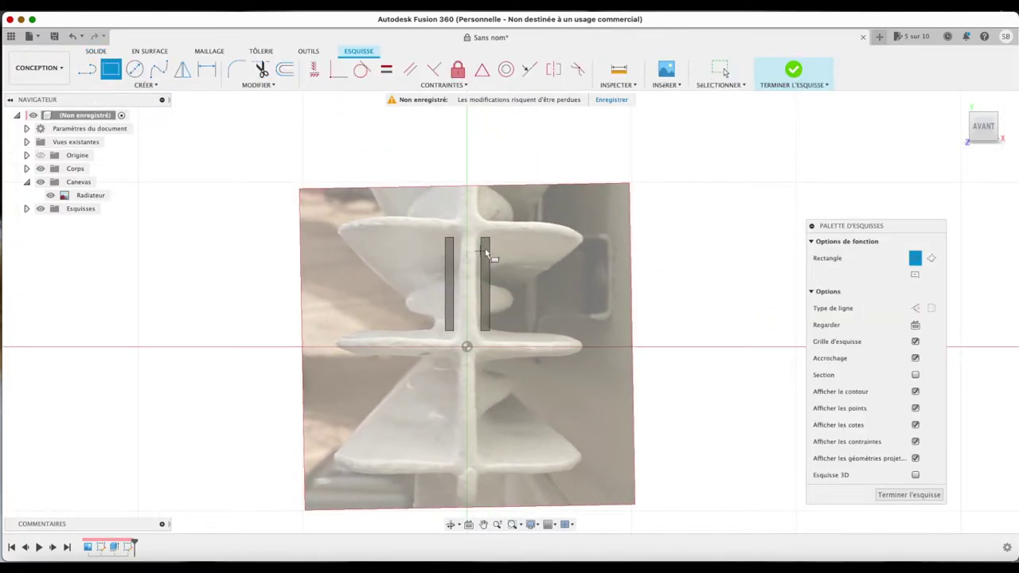
{"action": "scroll", "coordinate": [490, 240], "scroll_direction": "up", "scroll_amount": 1}
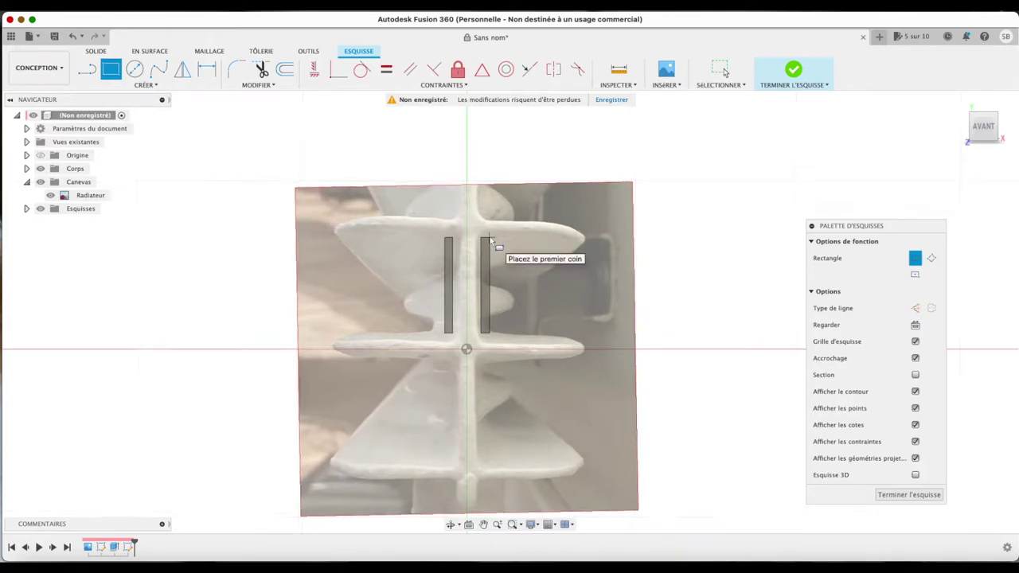
{"action": "scroll", "coordinate": [491, 240], "scroll_direction": "up", "scroll_amount": 2}
{"action": "scroll", "coordinate": [492, 240], "scroll_direction": "up", "scroll_amount": 2}
{"action": "scroll", "coordinate": [494, 241], "scroll_direction": "up", "scroll_amount": 2}
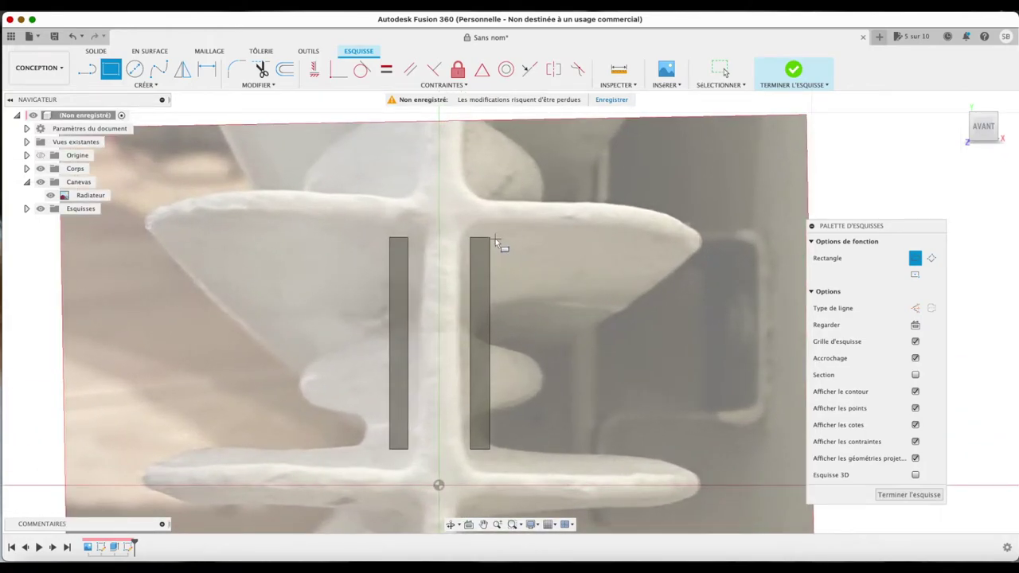
{"action": "left_click", "coordinate": [491, 240]}
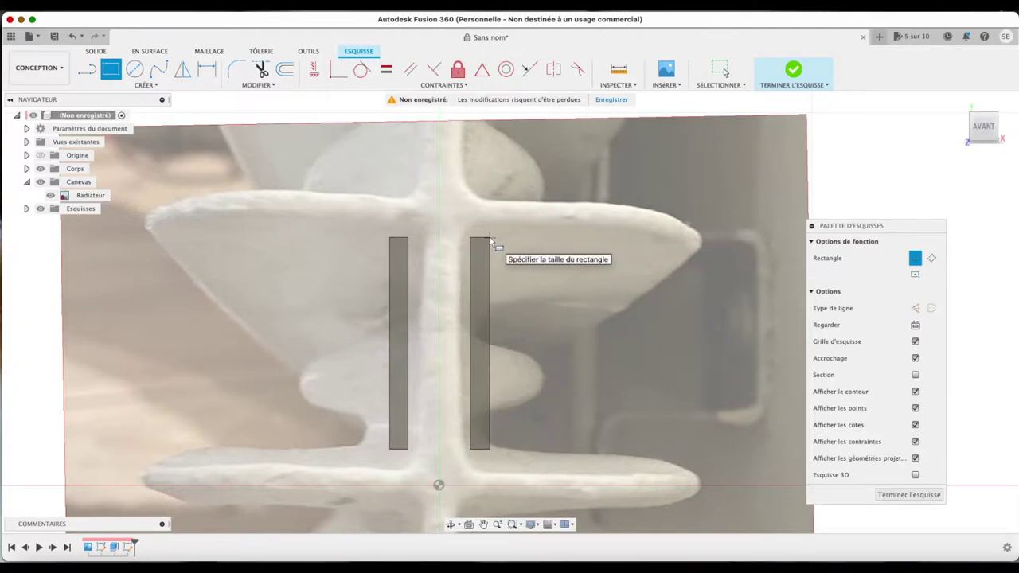
{"action": "key", "text": "Escape"}
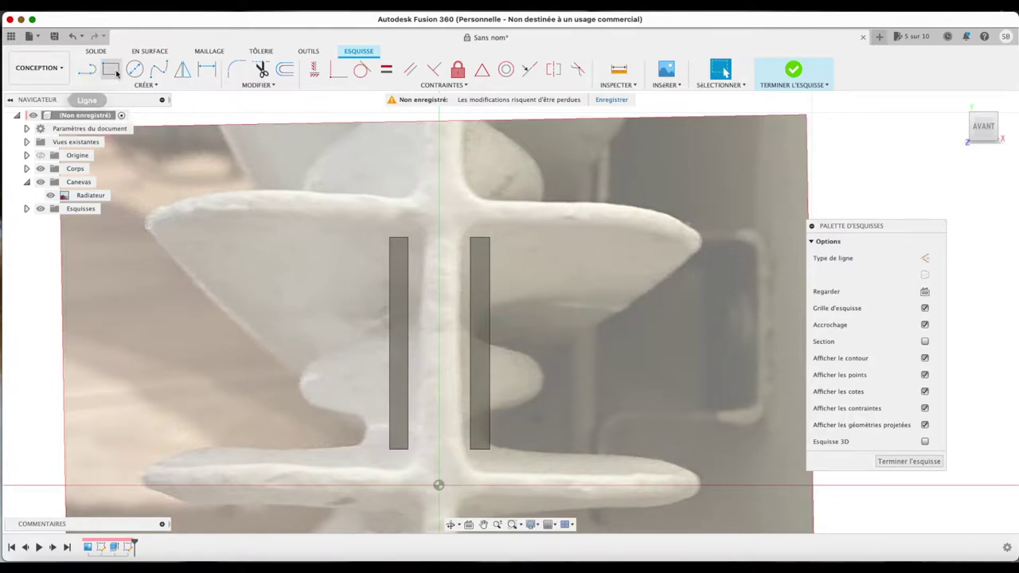
{"action": "left_click", "coordinate": [116, 73]}
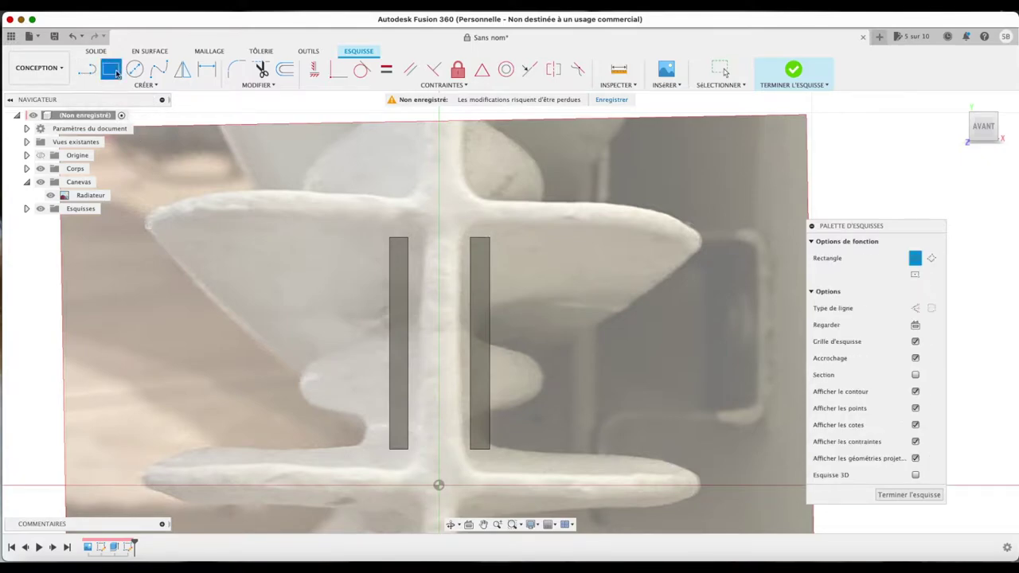
{"action": "left_click", "coordinate": [489, 323]}
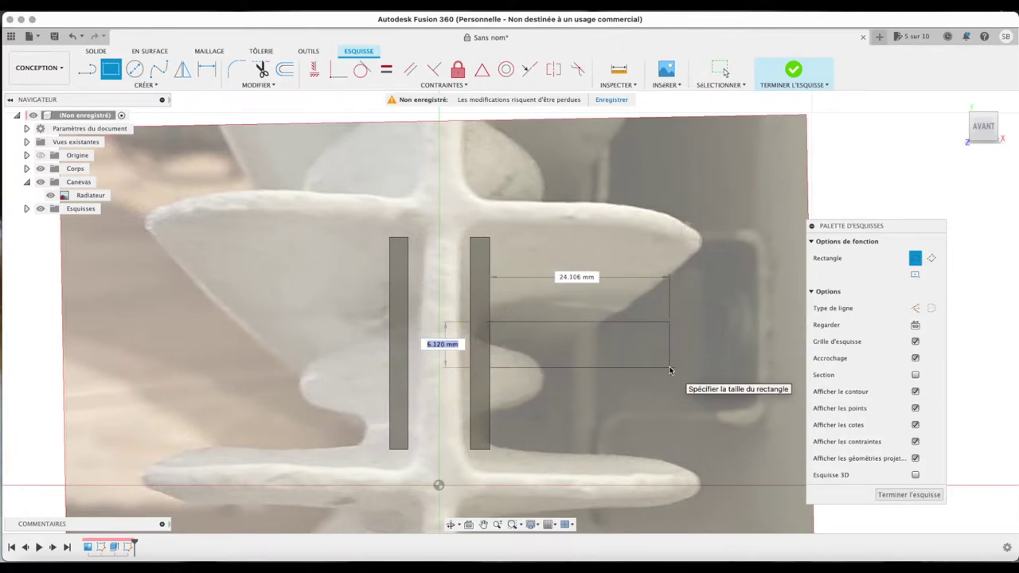
{"action": "key", "text": "Tab"}
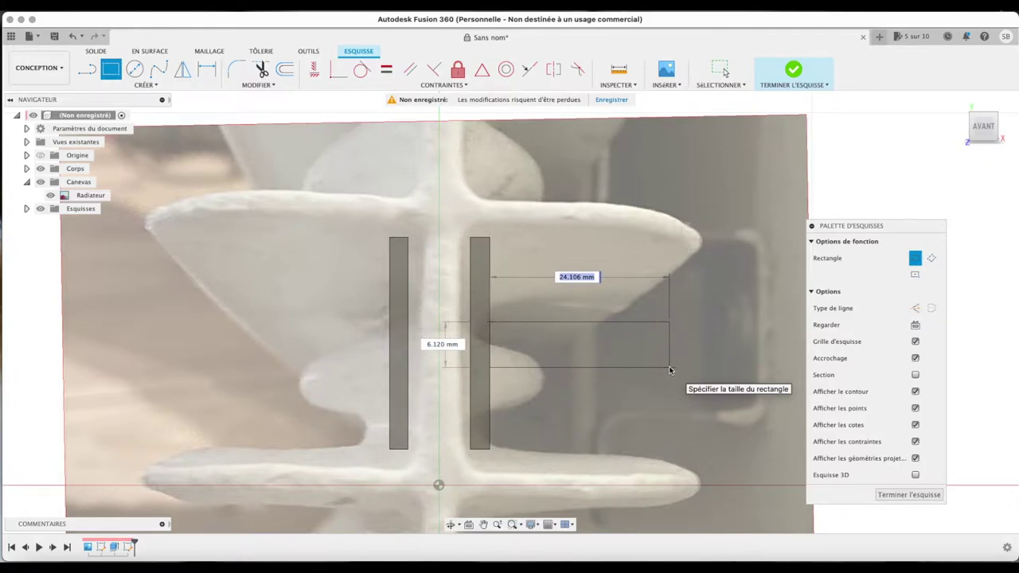
{"action": "type", "text": "45"}
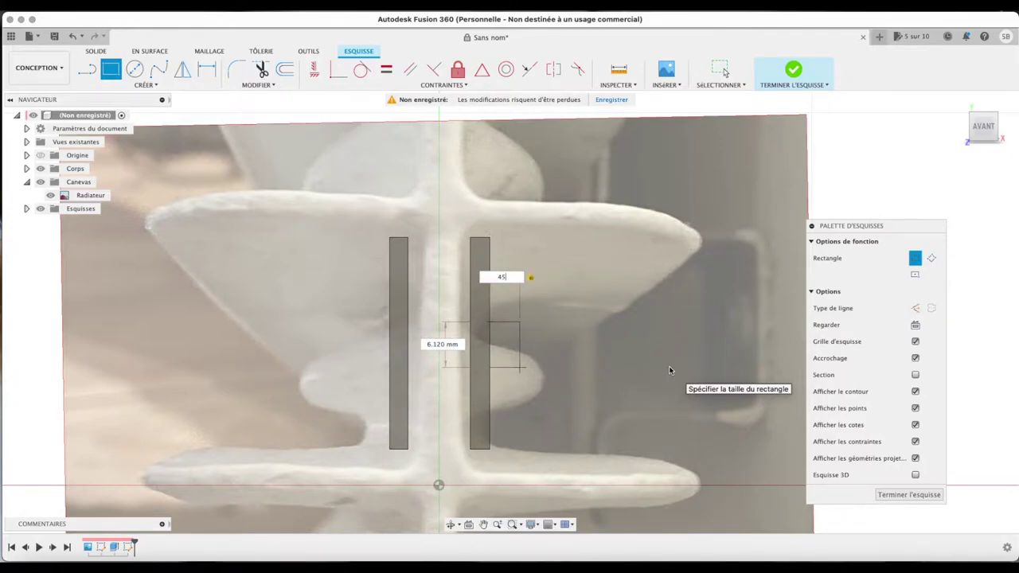
{"action": "key", "text": "Return"}
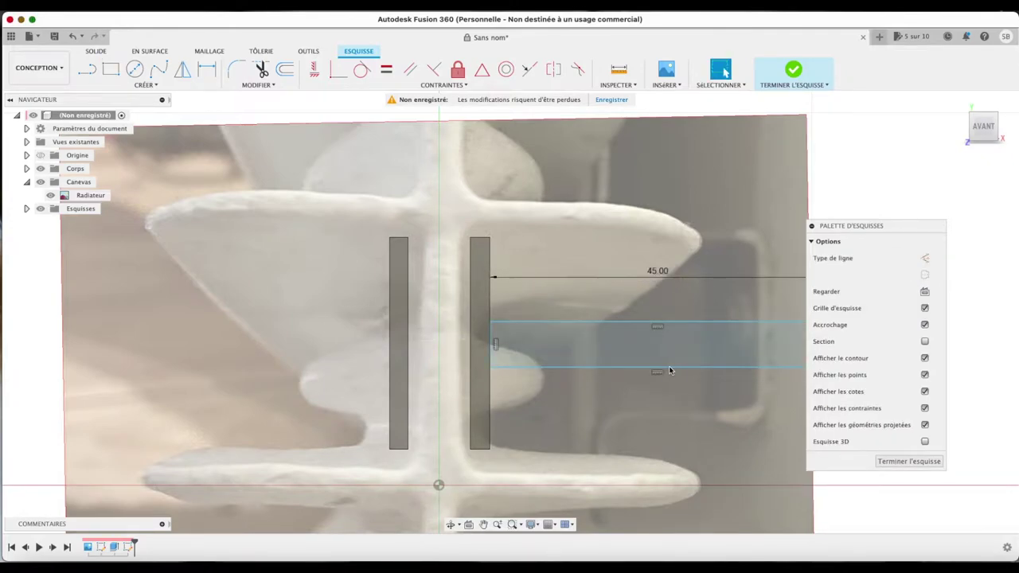
Draw a matching 45 mm rectangle from the left bar and finish the sketch
{"action": "left_click", "coordinate": [110, 69]}
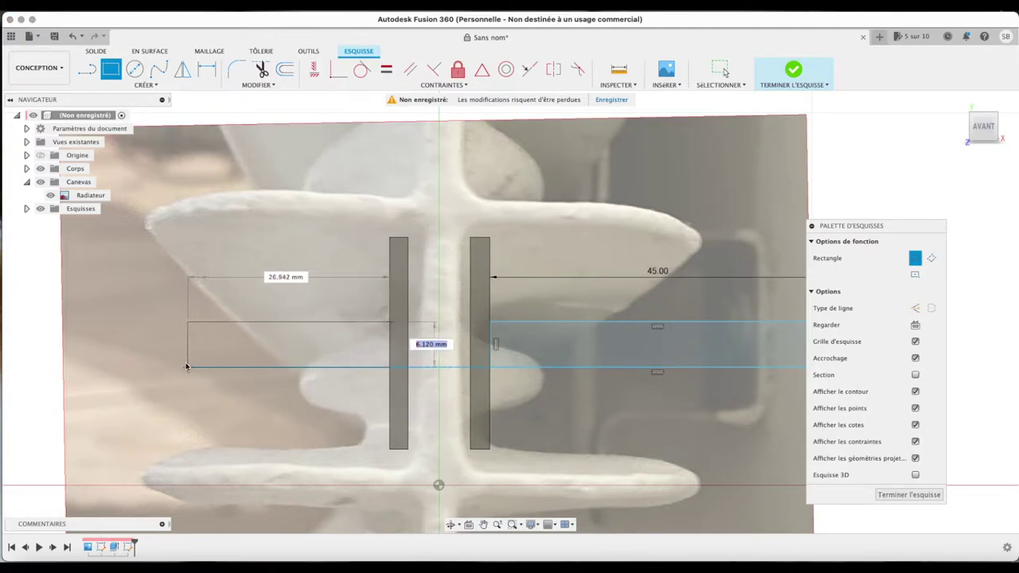
{"action": "key", "text": "Tab"}
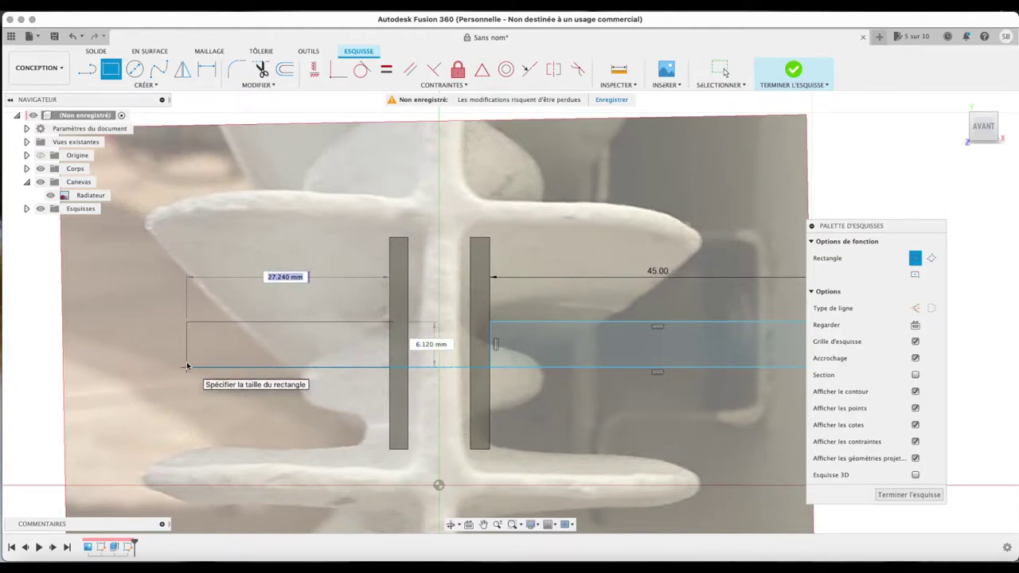
{"action": "type", "text": "45"}
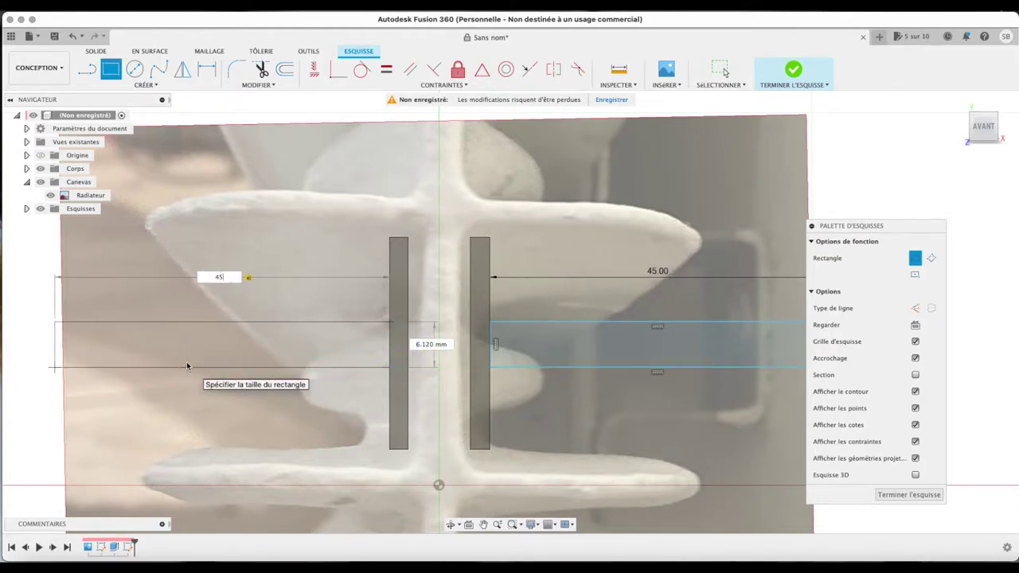
{"action": "key", "text": "Return"}
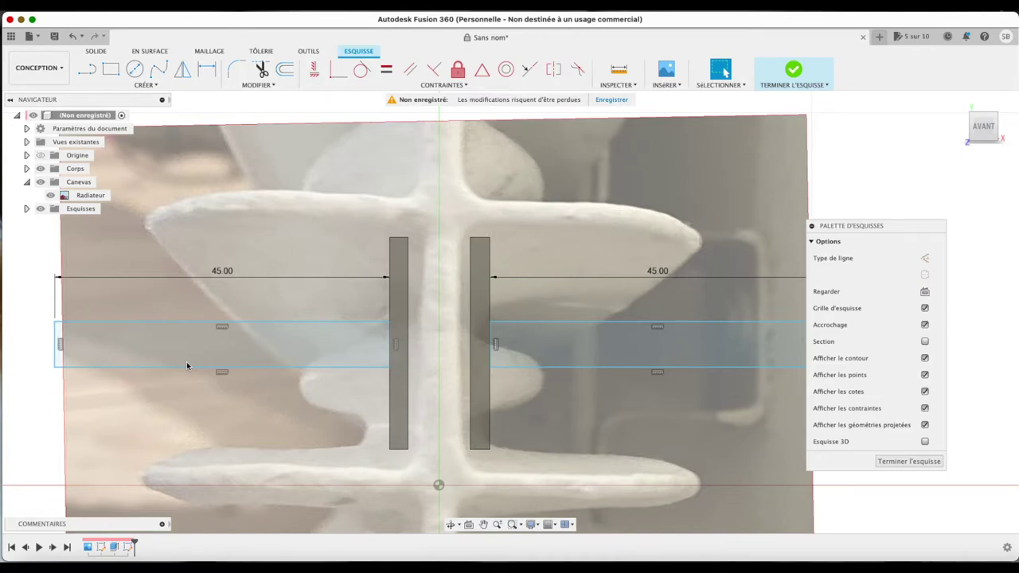
{"action": "left_click", "coordinate": [720, 350]}
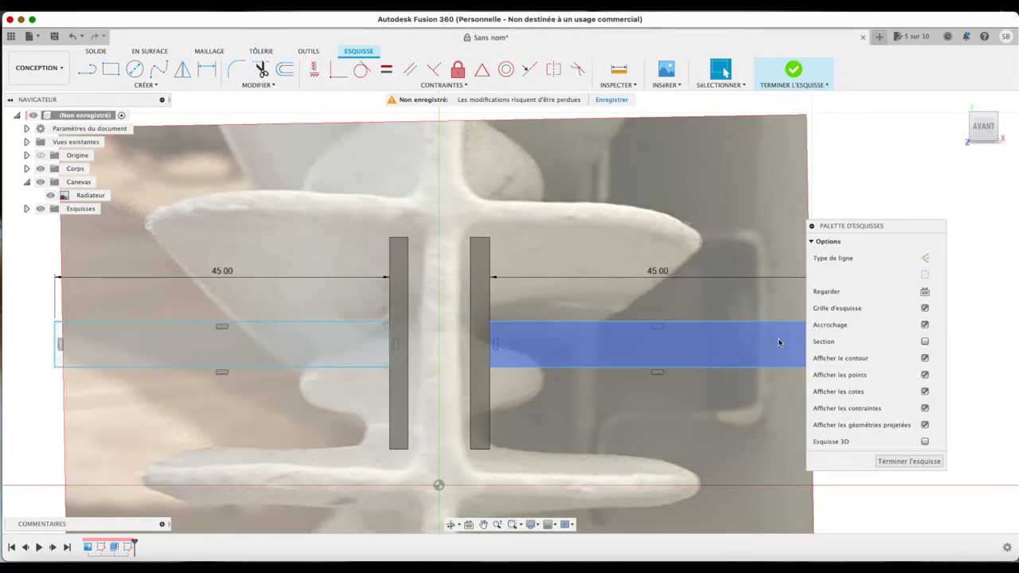
{"action": "left_click", "coordinate": [908, 461]}
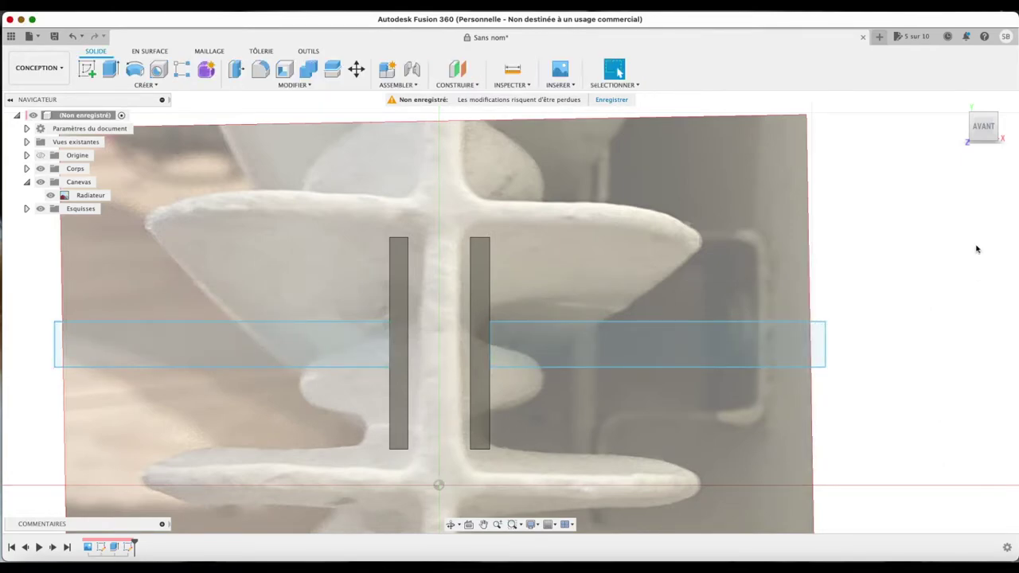
Select both arm profiles and extrude them 10 mm
{"action": "left_click", "coordinate": [959, 101]}
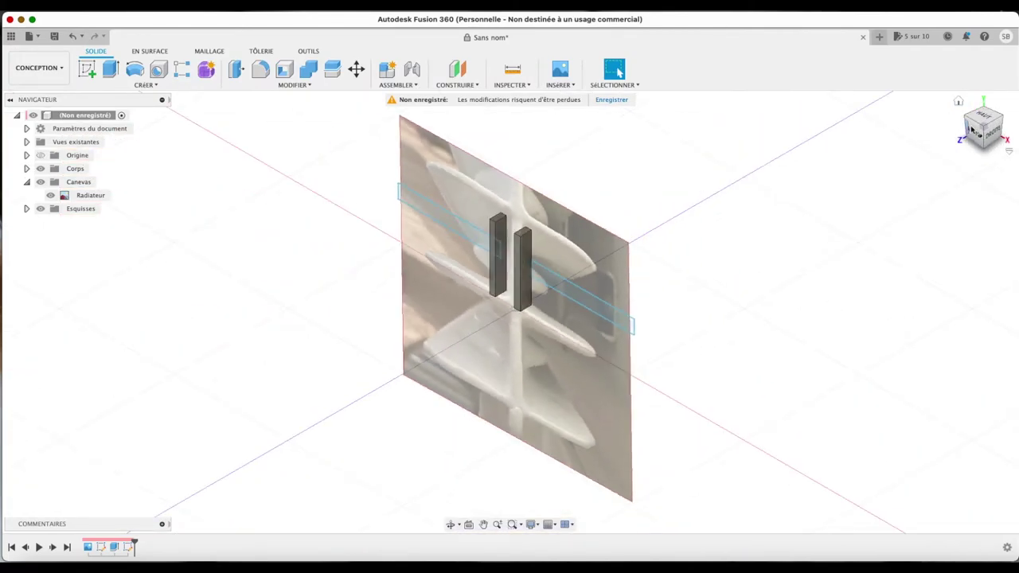
{"action": "left_click", "coordinate": [976, 132]}
{"action": "left_click", "coordinate": [979, 135]}
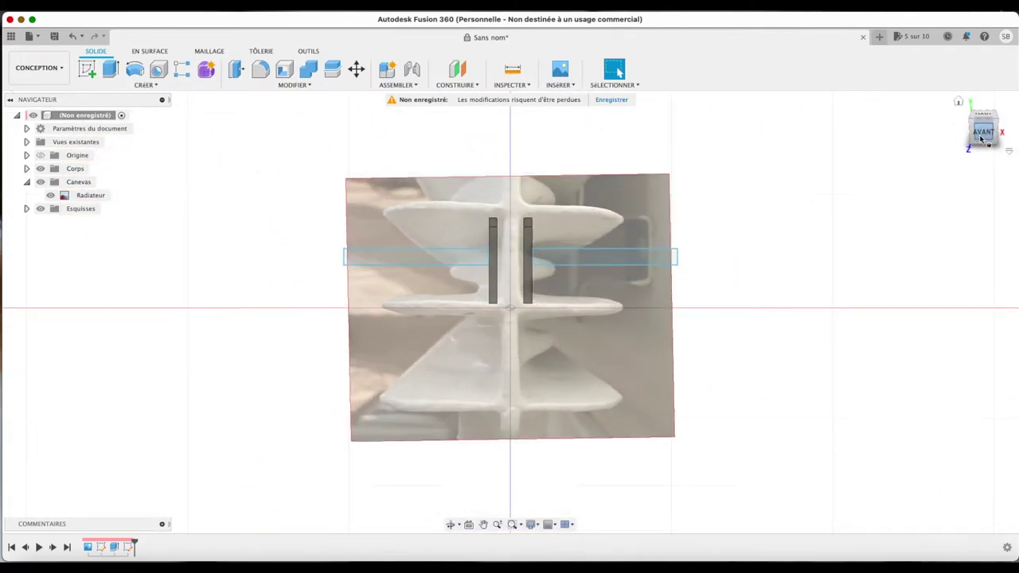
{"action": "left_click", "coordinate": [388, 253]}
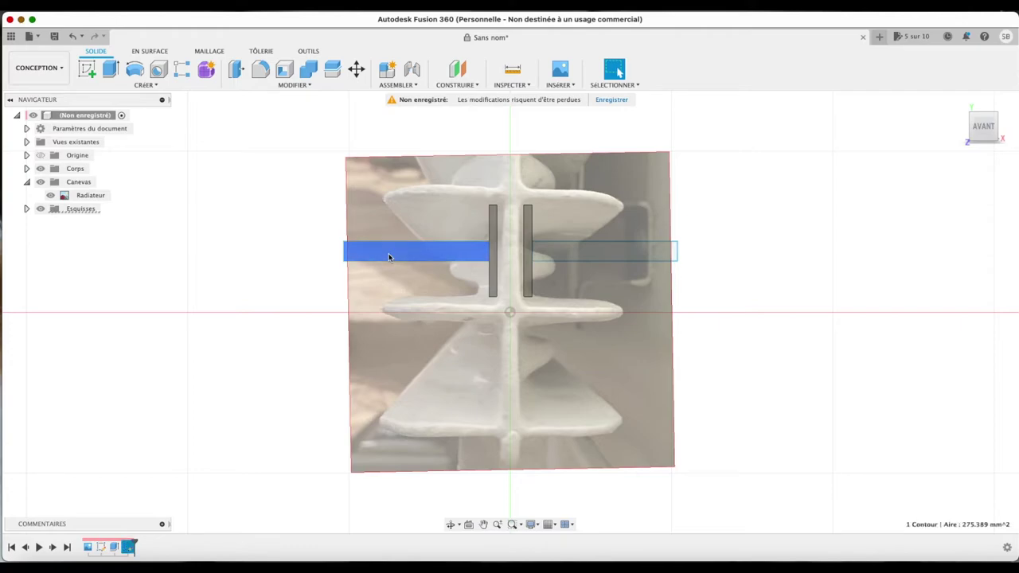
{"action": "left_click", "coordinate": [625, 252]}
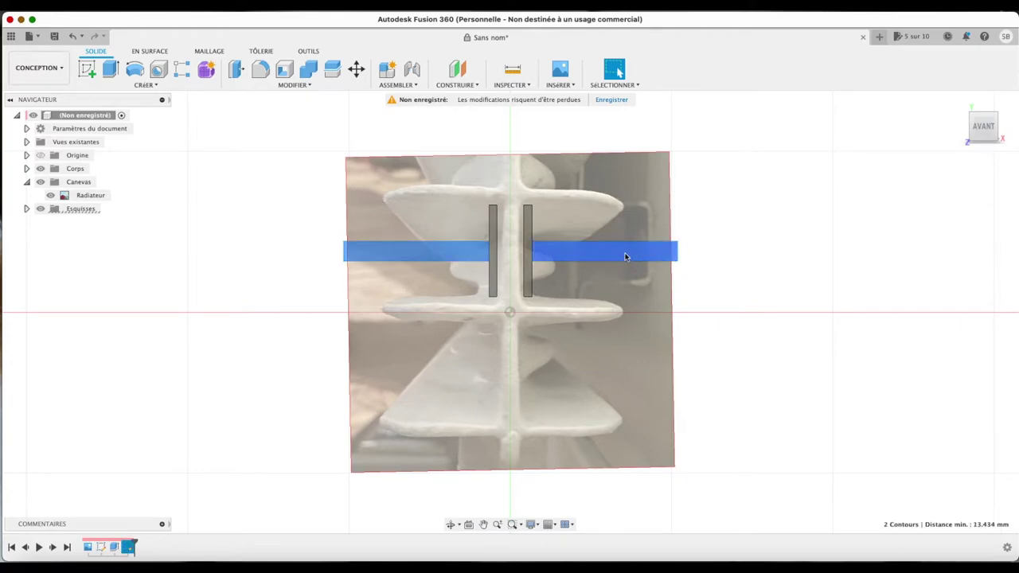
{"action": "key", "text": "e"}
{"action": "left_click_drag", "start_coordinate": [981, 128], "coordinate": [921, 96]}
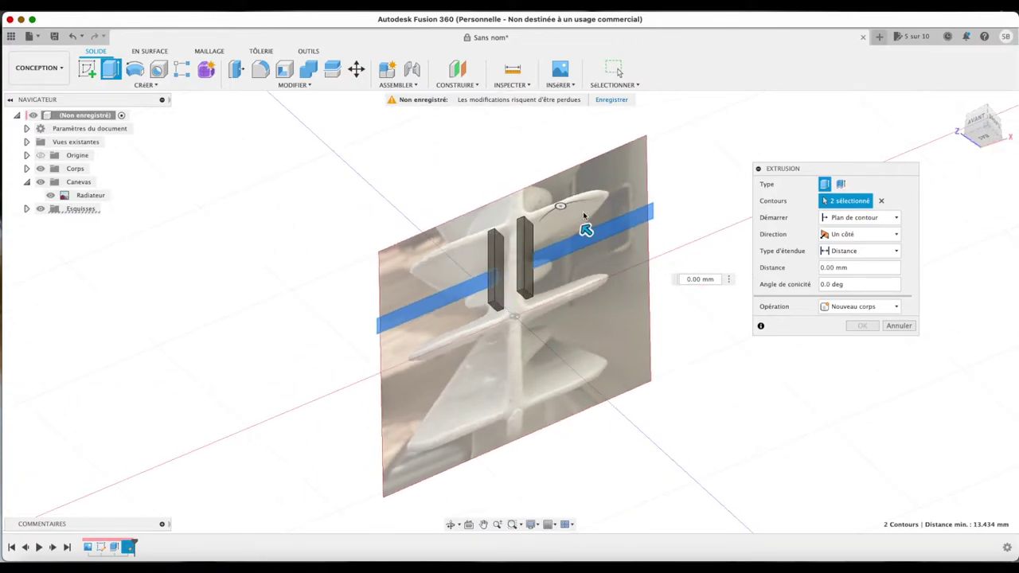
{"action": "mouse_move", "coordinate": [586, 229]}
{"action": "left_mouse_down"}
{"action": "mouse_move", "coordinate": [596, 227]}
{"action": "mouse_move", "coordinate": [561, 222]}
{"action": "left_mouse_up"}
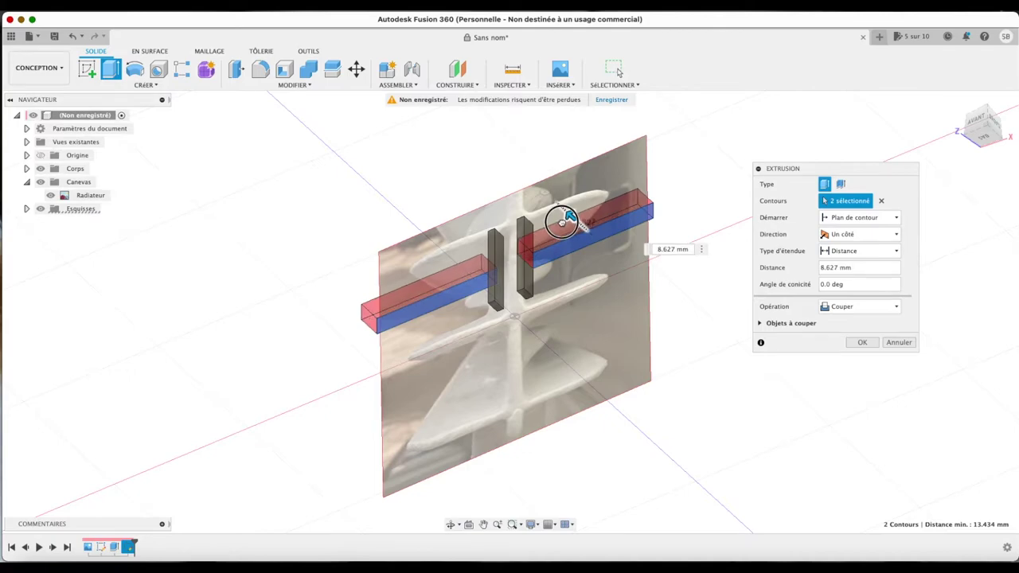
{"action": "left_click_drag", "start_coordinate": [561, 222], "coordinate": [557, 222]}
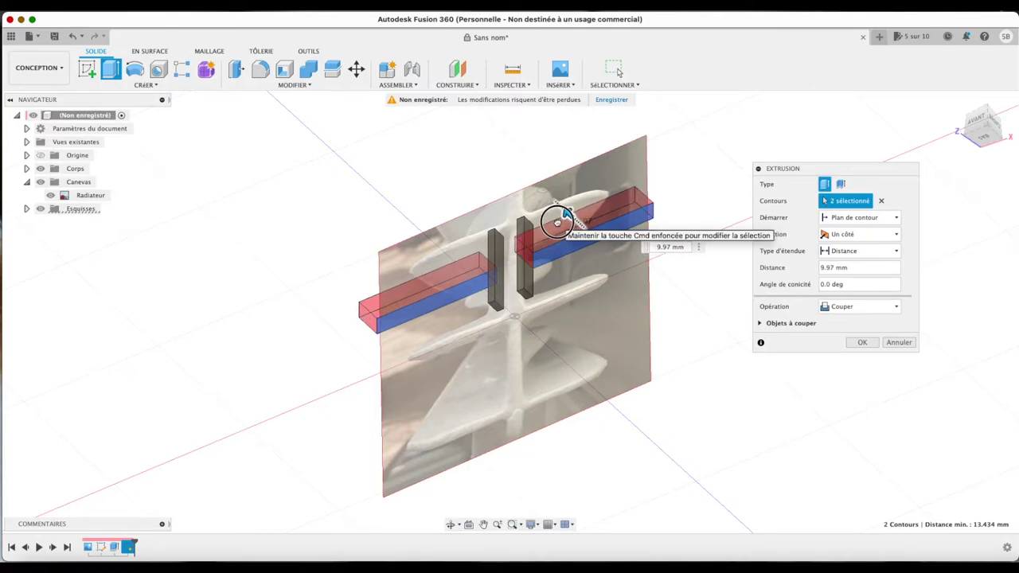
{"action": "left_click_drag", "start_coordinate": [557, 222], "coordinate": [547, 223]}
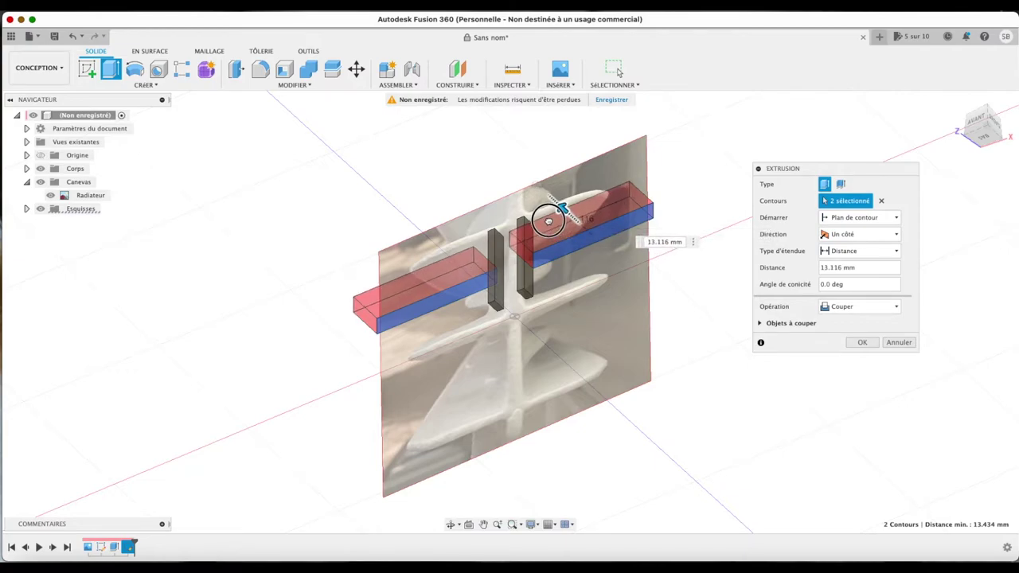
{"action": "type", "text": "10"}
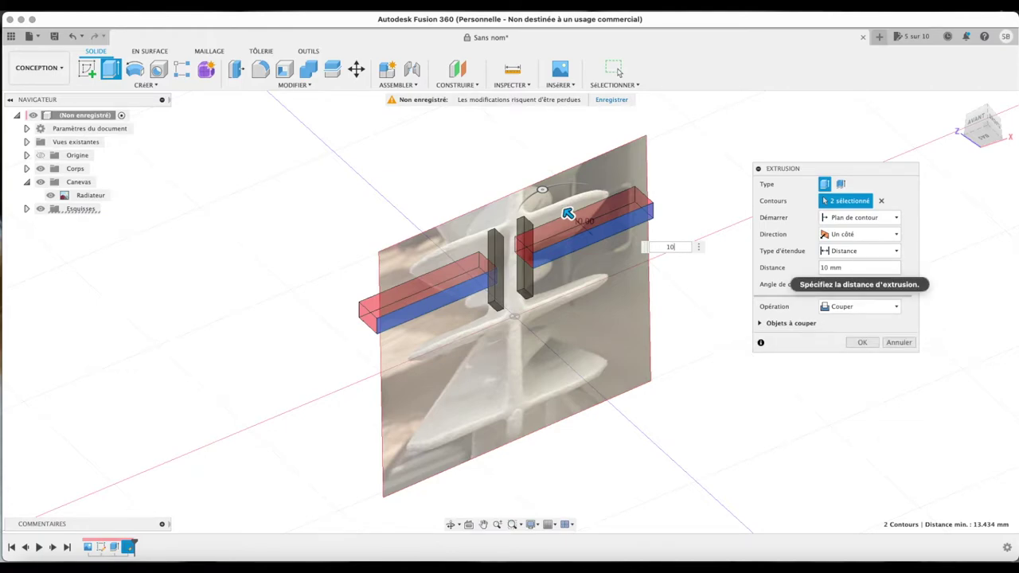
{"action": "left_click", "coordinate": [982, 141]}
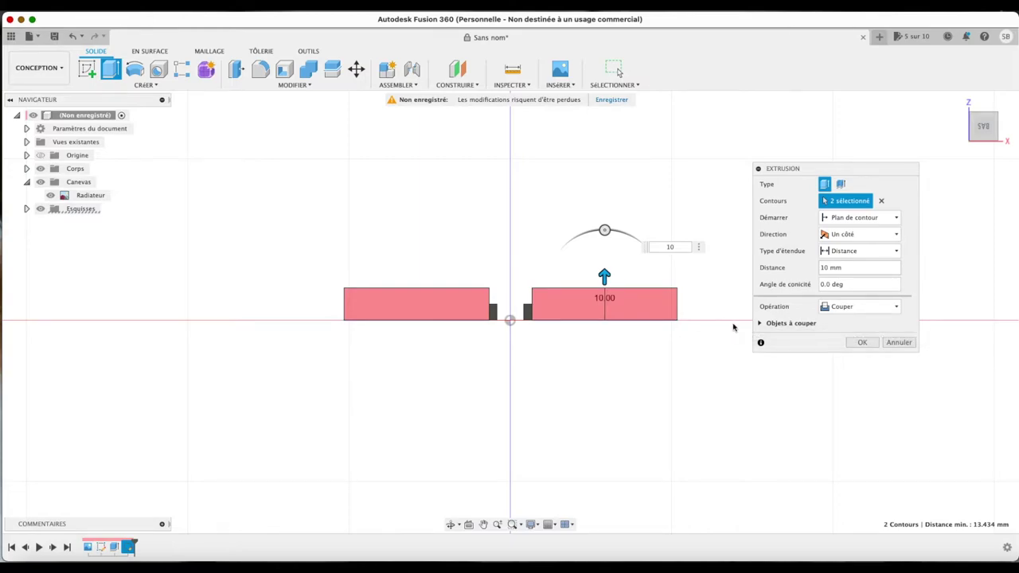
Make the extrusion two-sided with side 2 at -3 mm as a New Body
{"action": "left_click", "coordinate": [851, 234]}
{"action": "left_click", "coordinate": [849, 262]}
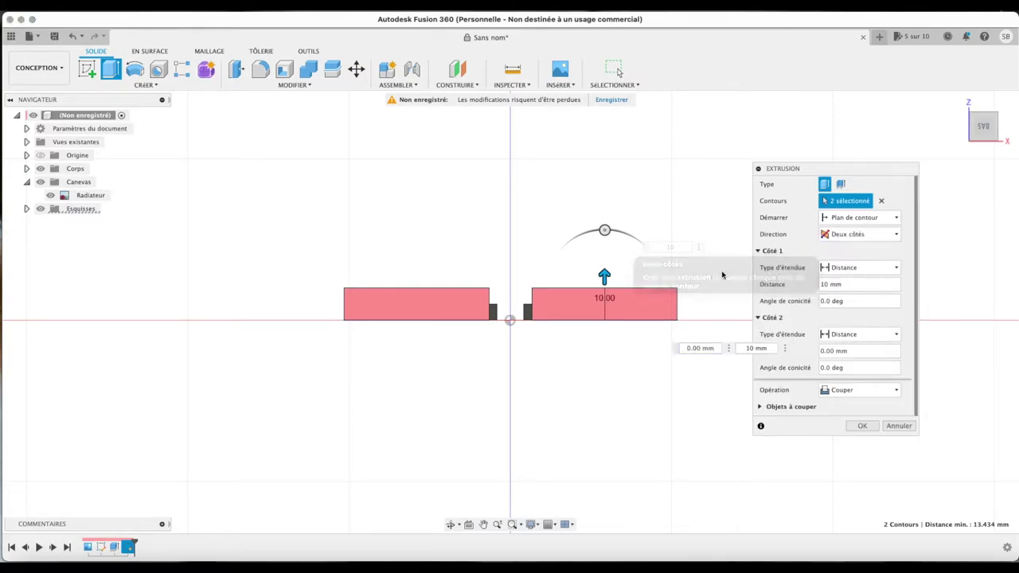
{"action": "left_click_drag", "start_coordinate": [604, 329], "coordinate": [604, 319]}
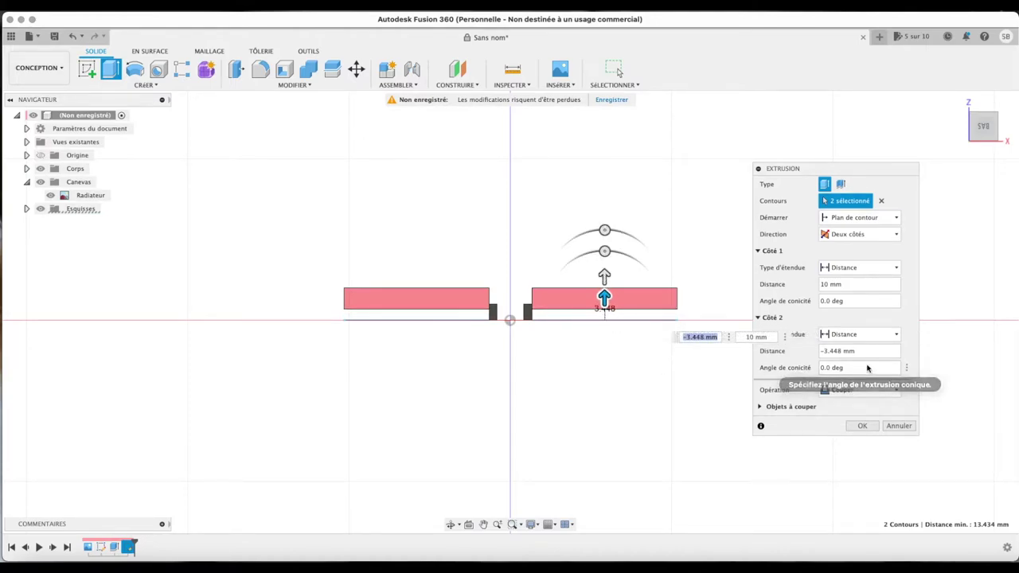
{"action": "left_click_drag", "start_coordinate": [830, 352], "coordinate": [884, 353]}
{"action": "key", "text": "BackSpace"}
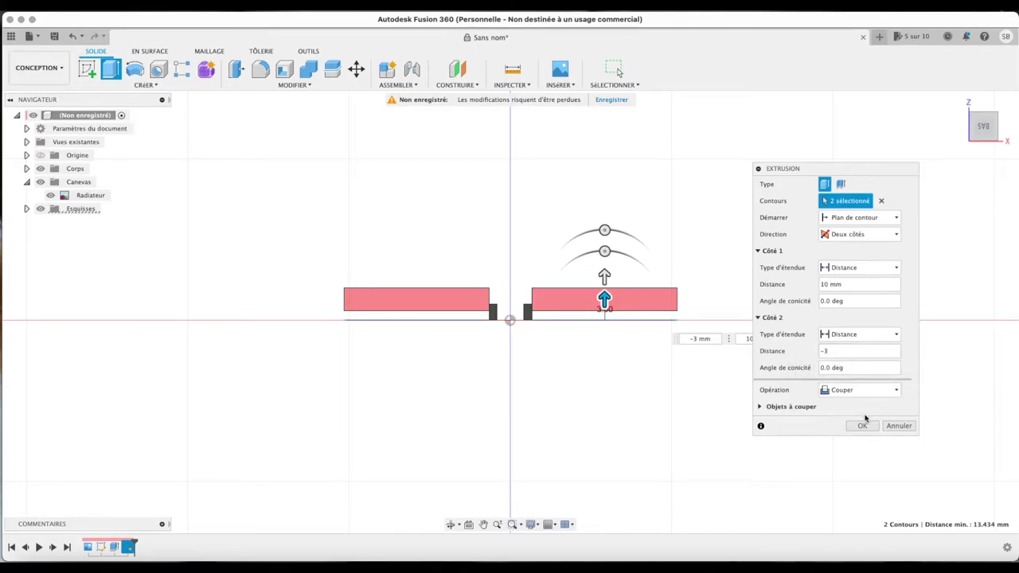
{"action": "left_click", "coordinate": [845, 390]}
{"action": "left_click", "coordinate": [853, 440]}
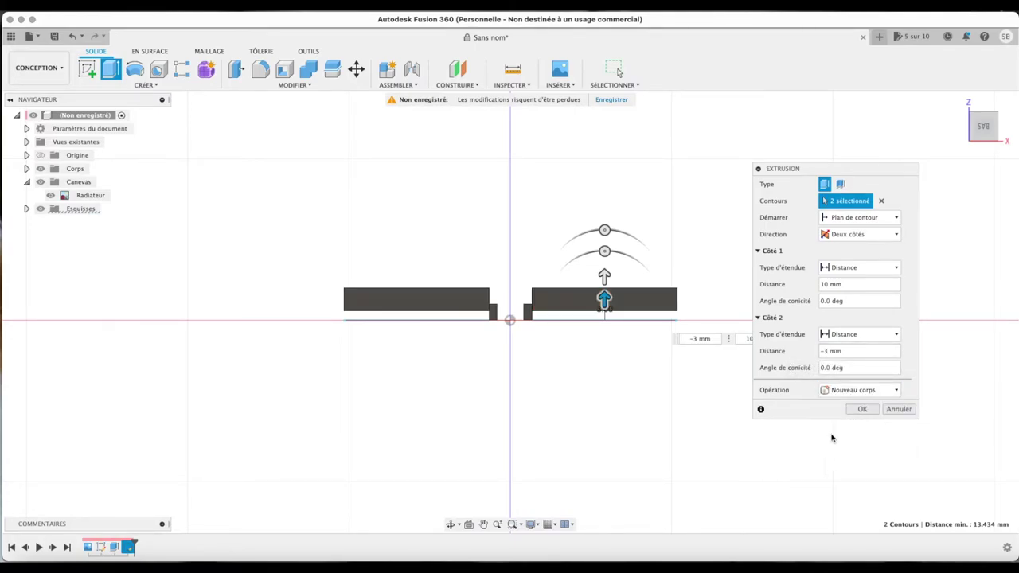
{"action": "left_click", "coordinate": [859, 410]}
{"action": "mouse_move", "coordinate": [982, 126]}
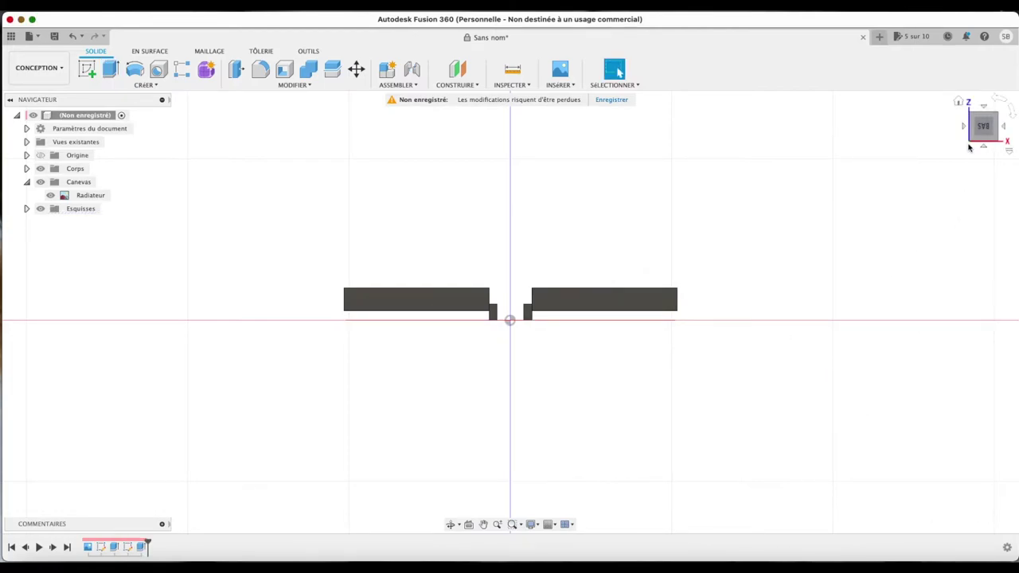
{"action": "left_click", "coordinate": [977, 141]}
Orbit the bars, expand the bodies list to show Corps1–Corps4, view front and bottom, then start a sketch
{"action": "mouse_move", "coordinate": [900, 141]}
{"action": "middle_mouse_down", "text": "shift"}
{"action": "mouse_move", "coordinate": [1002, 173]}
{"action": "mouse_move", "coordinate": [860, 171]}
{"action": "middle_mouse_up", "text": "shift"}
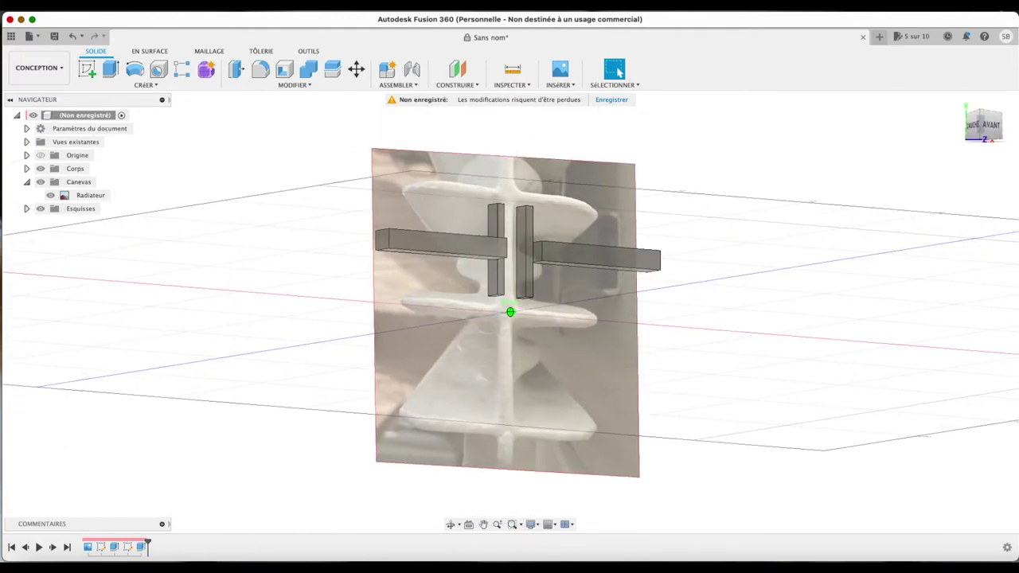
{"action": "left_click", "coordinate": [27, 168]}
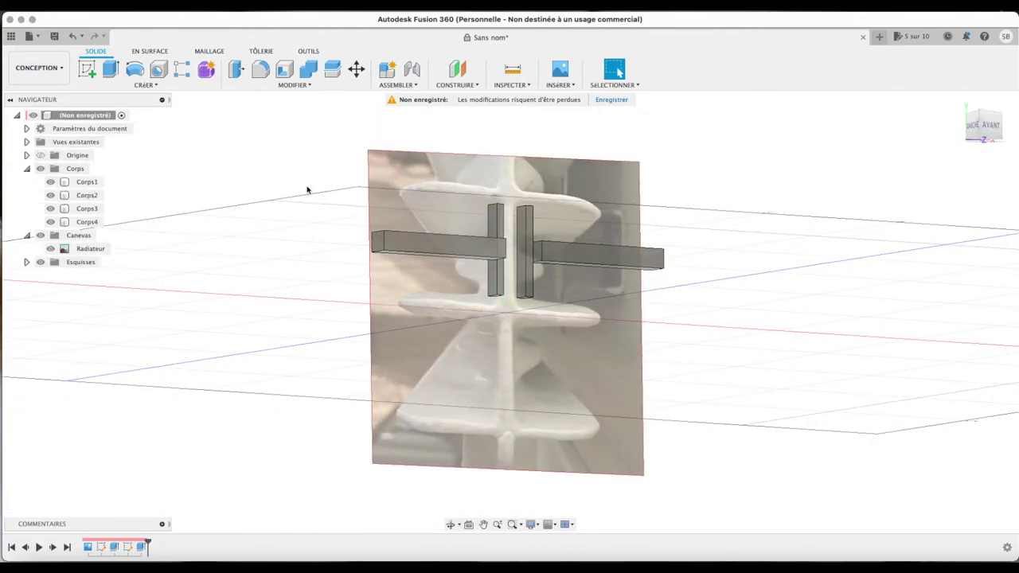
{"action": "mouse_move", "coordinate": [982, 125]}
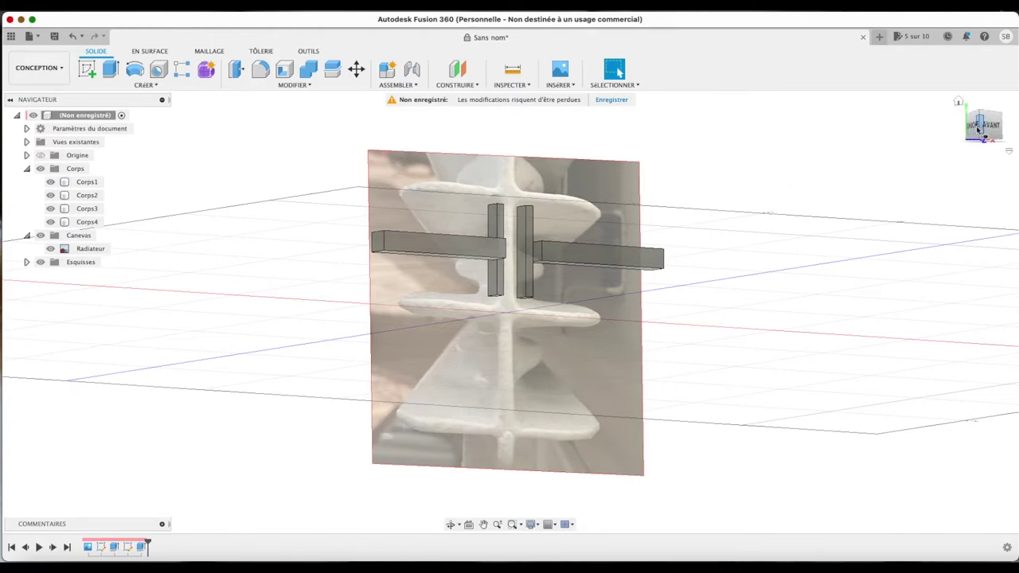
{"action": "left_click", "coordinate": [985, 126]}
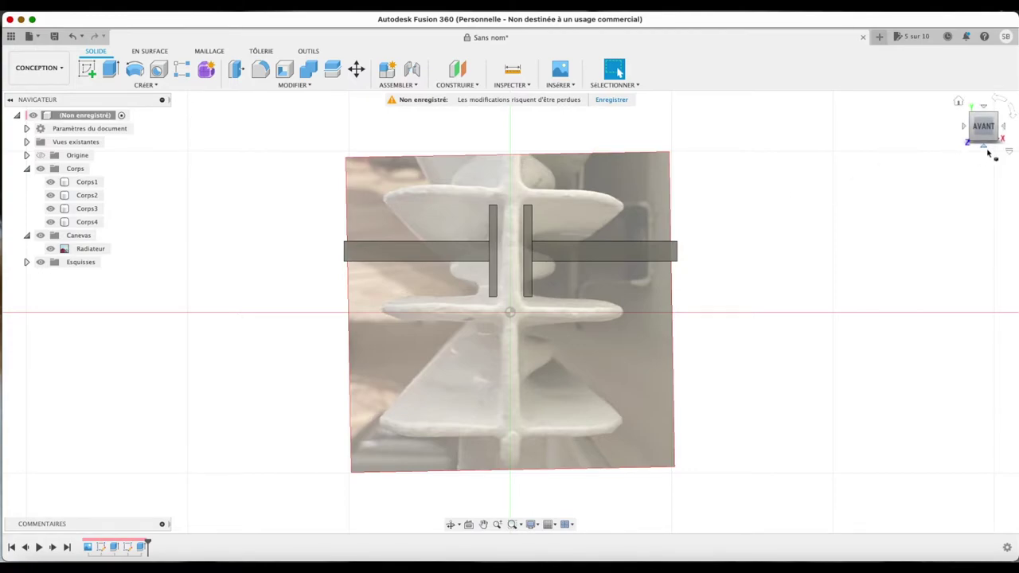
{"action": "left_click", "coordinate": [984, 145]}
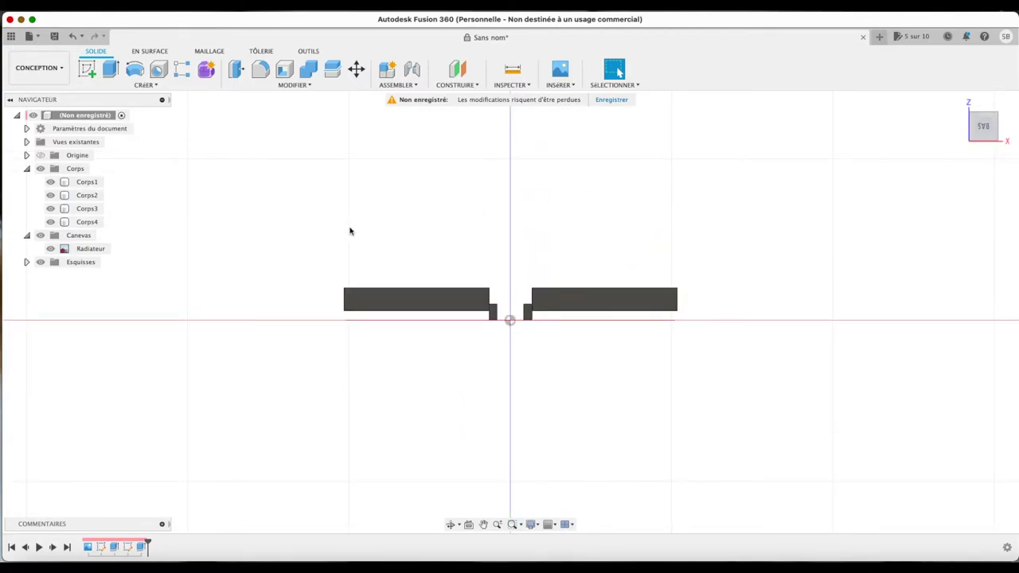
{"action": "left_click", "coordinate": [88, 69]}
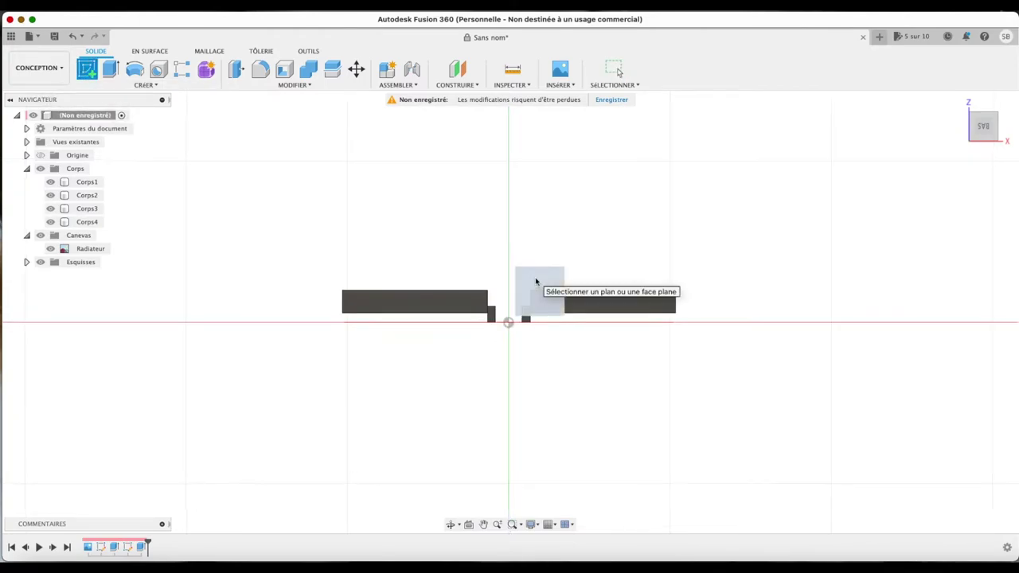
Sketch a narrow 10 mm tall rectangle on the left bar's face against its end, then finish the sketch
{"action": "left_click", "coordinate": [535, 282]}
{"action": "left_click", "coordinate": [359, 336]}
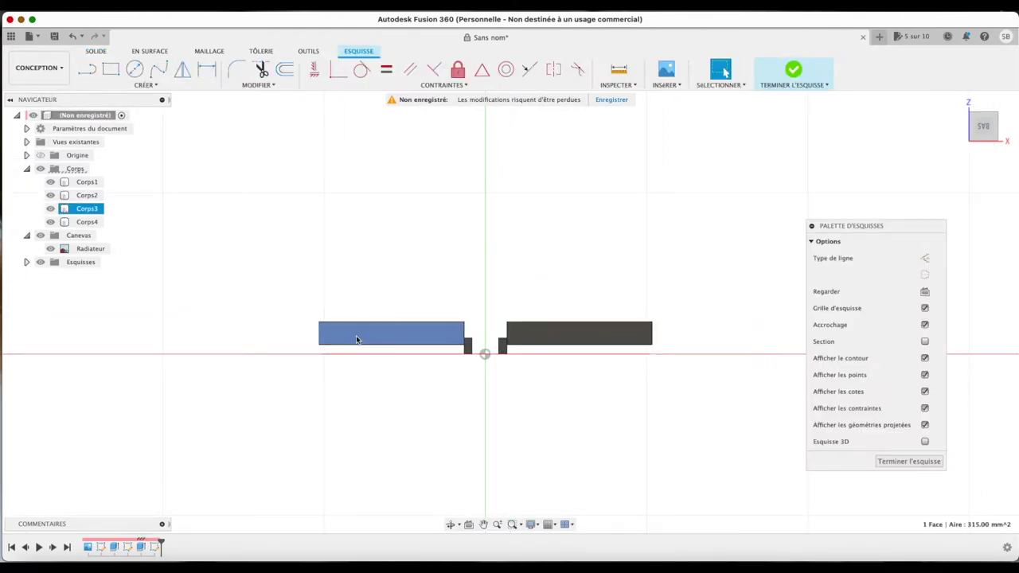
{"action": "left_click", "coordinate": [191, 223]}
{"action": "left_click", "coordinate": [111, 69]}
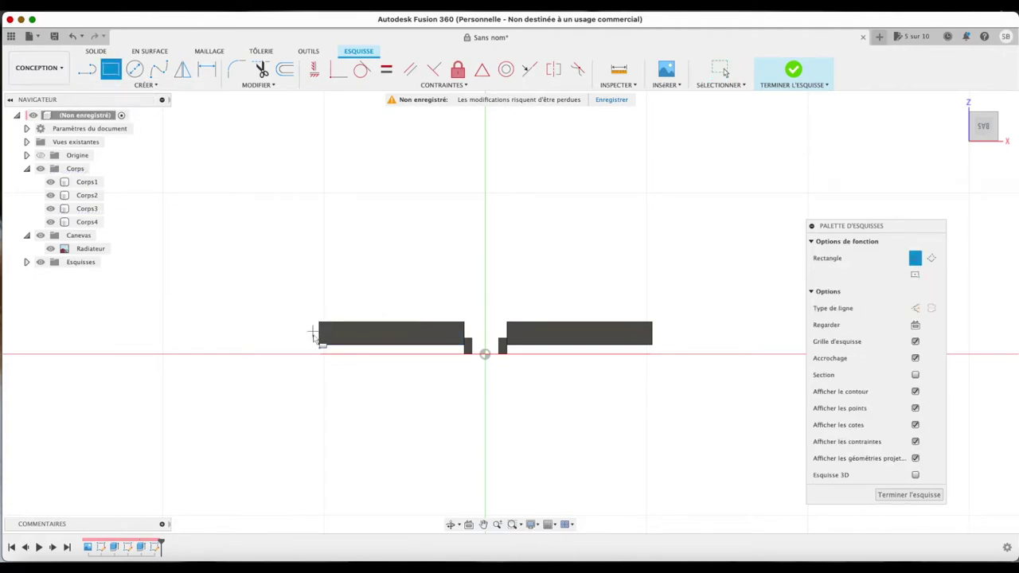
{"action": "scroll", "coordinate": [316, 341], "scroll_direction": "up", "scroll_amount": 1}
{"action": "scroll", "coordinate": [318, 347], "scroll_direction": "up", "scroll_amount": 5}
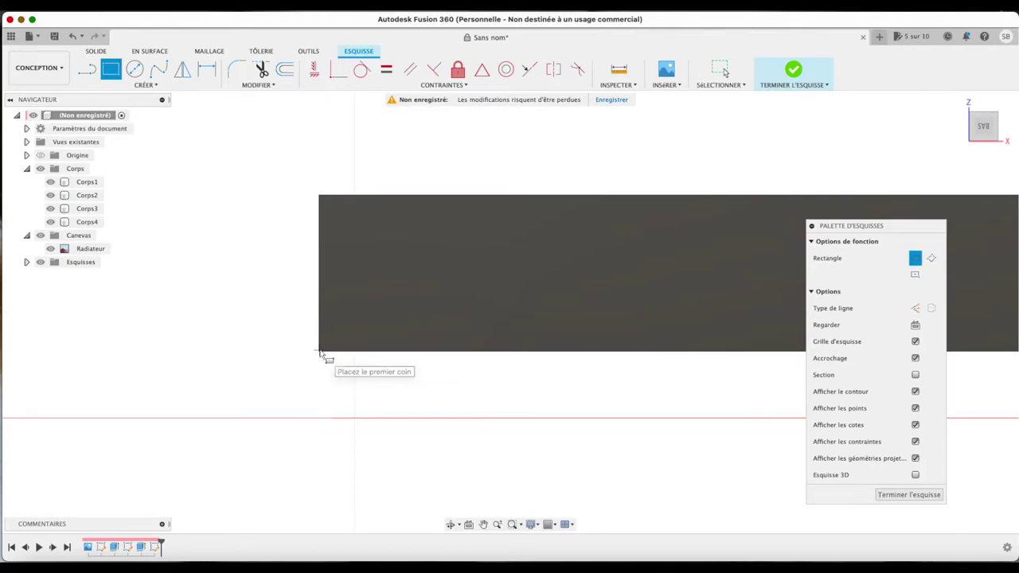
{"action": "left_click", "coordinate": [318, 351]}
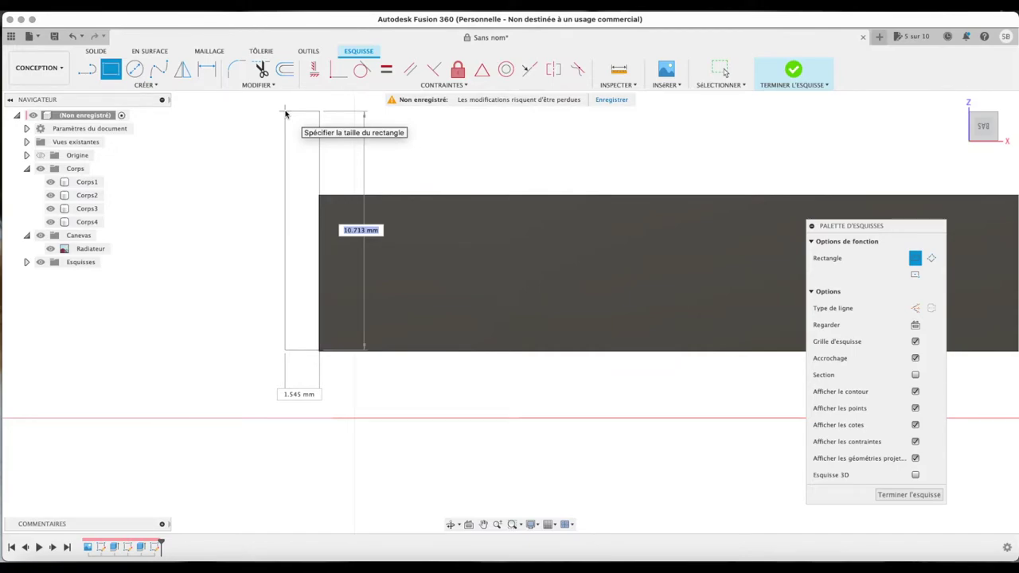
{"action": "type", "text": "10"}
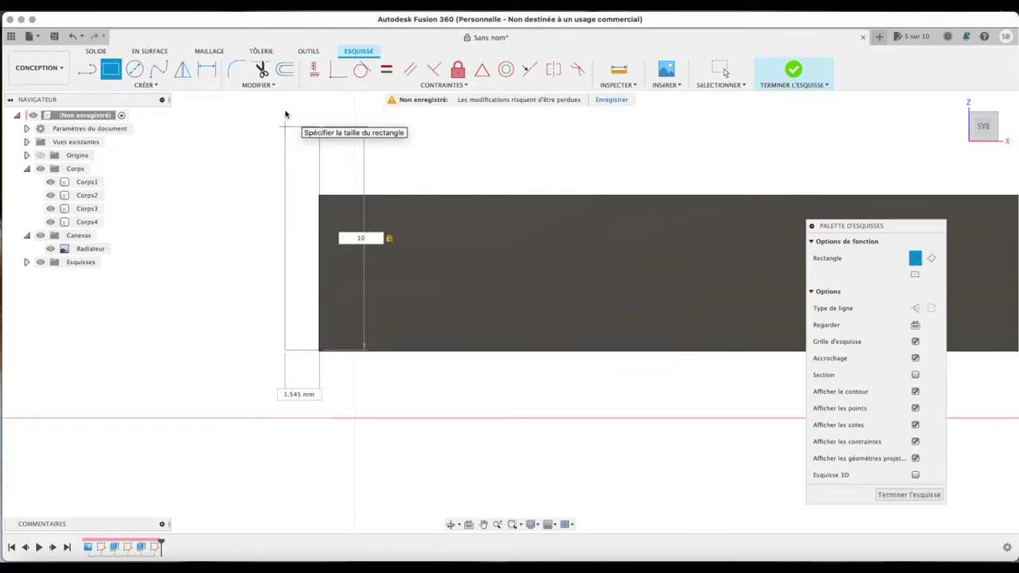
{"action": "key", "text": "Return"}
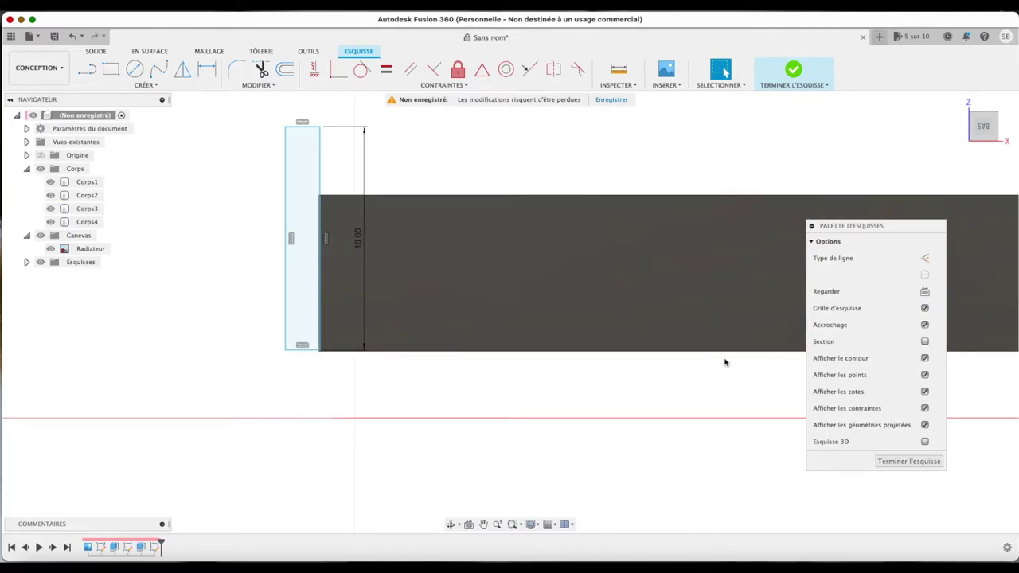
{"action": "left_click", "coordinate": [909, 461]}
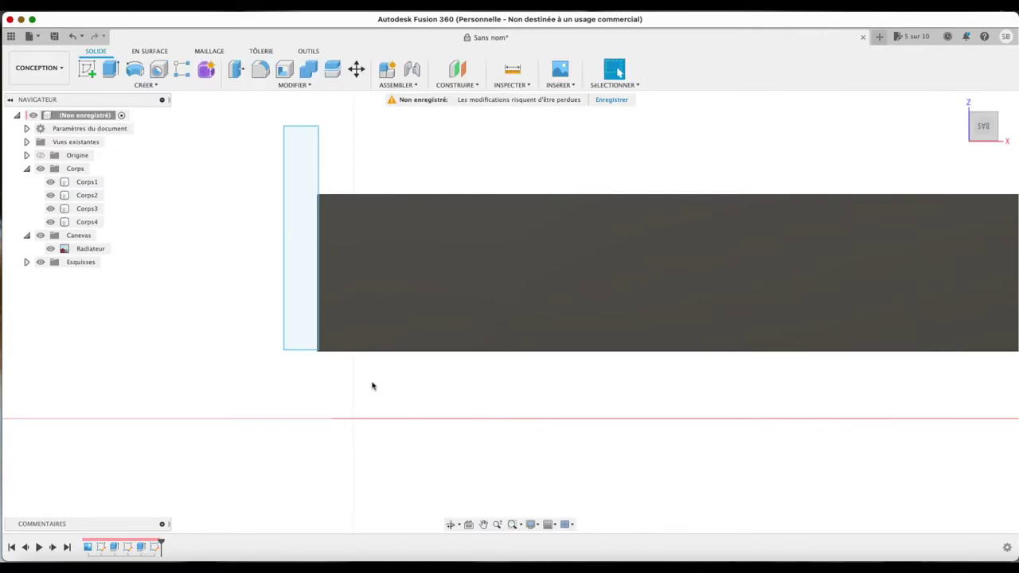
From a slightly angled front view, select the small 15.447 mm² rectangle profile at the bar's left end
{"action": "left_click", "coordinate": [958, 102]}
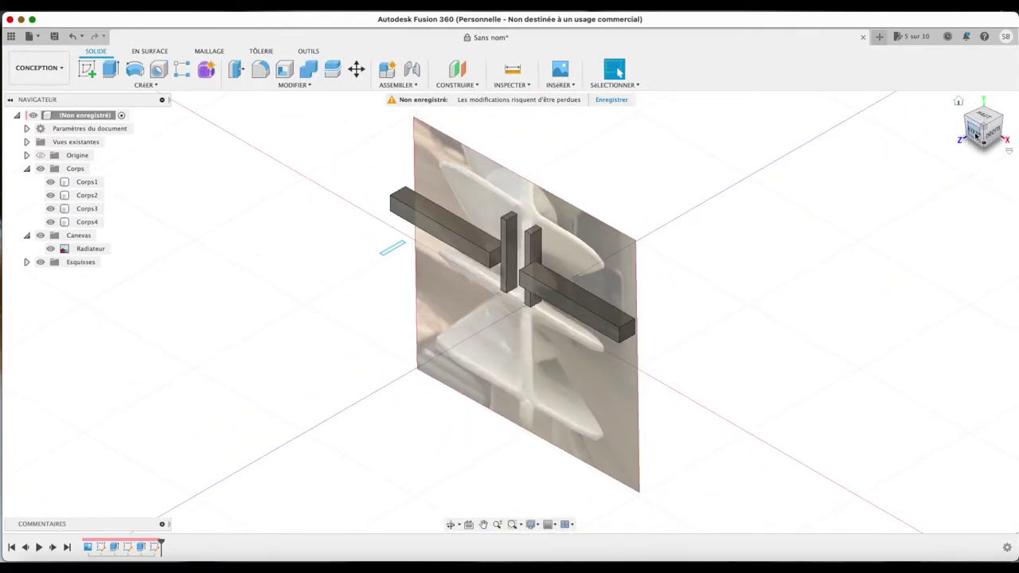
{"action": "left_click", "coordinate": [974, 132]}
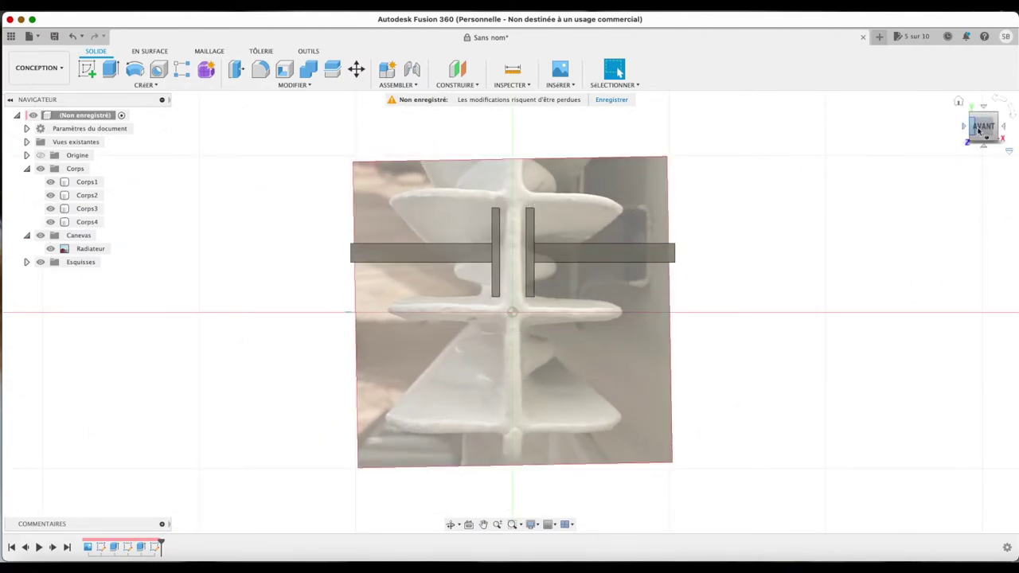
{"action": "left_click_drag", "start_coordinate": [978, 127], "coordinate": [978, 103]}
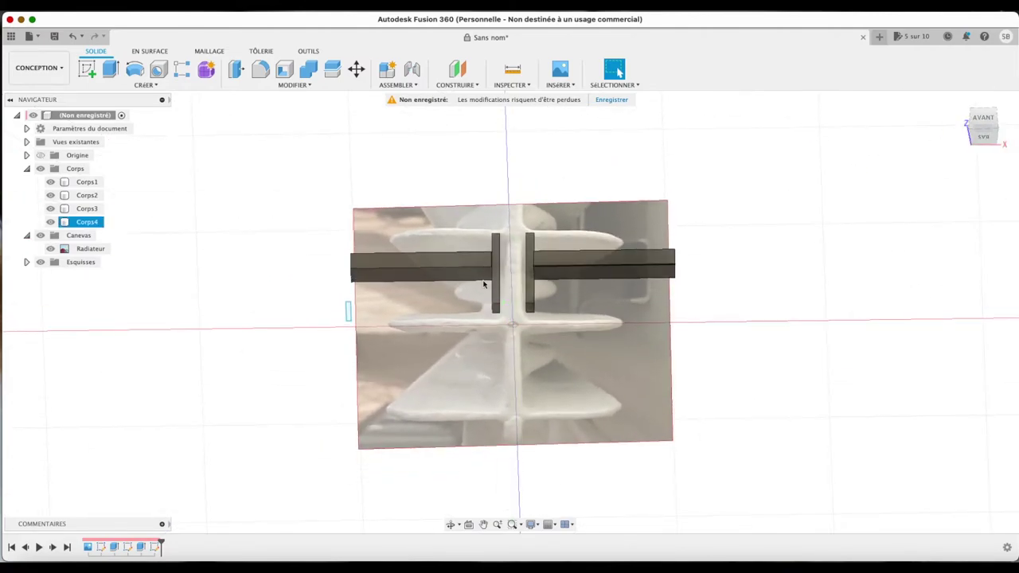
{"action": "scroll", "coordinate": [347, 313], "scroll_direction": "up", "scroll_amount": 5}
{"action": "left_click", "coordinate": [348, 311]}
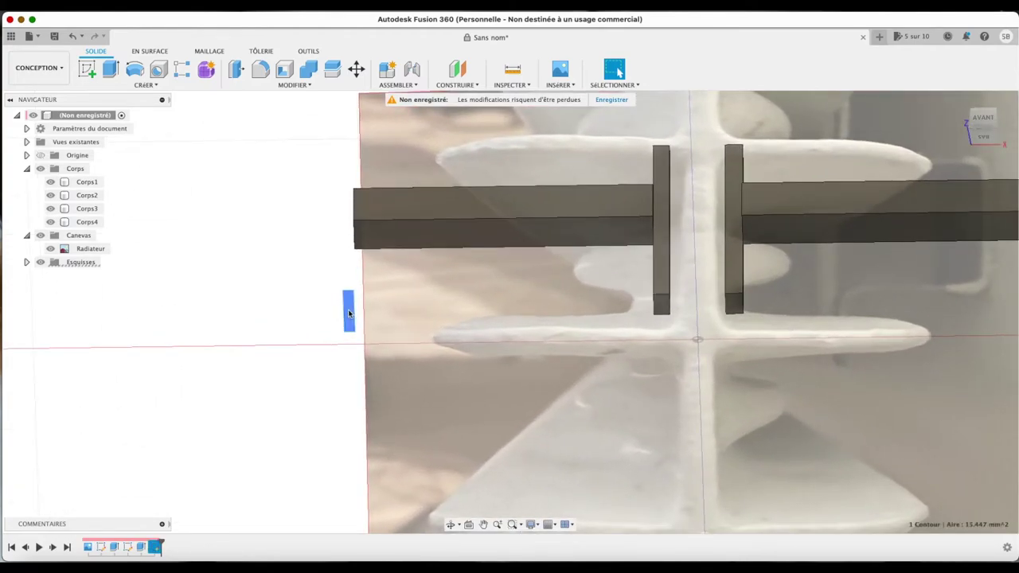
Extrude the rectangle profile upward past the bar and make the extrusion two-sided
{"action": "key", "text": "e"}
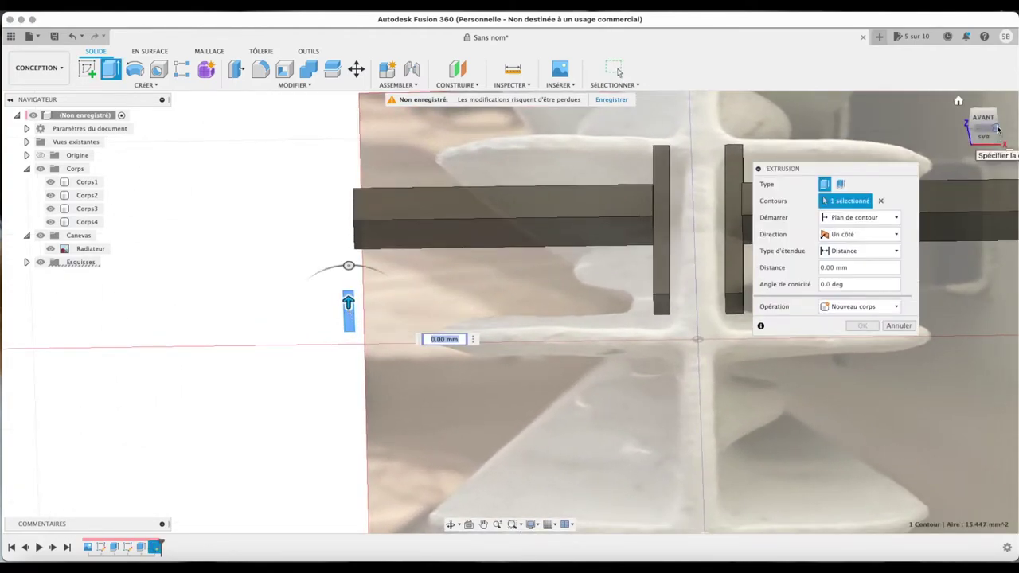
{"action": "left_click_drag", "start_coordinate": [982, 127], "coordinate": [959, 135]}
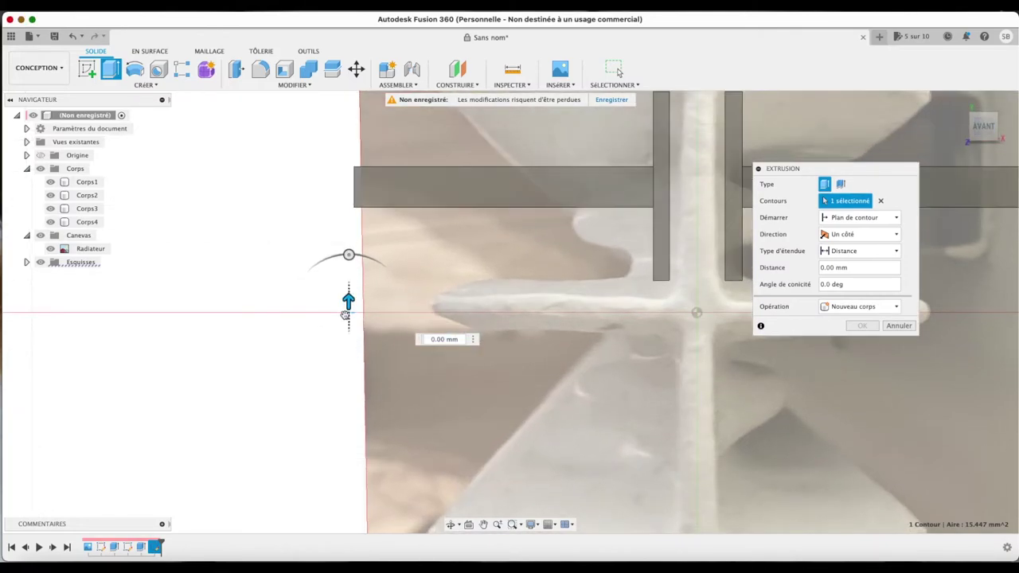
{"action": "left_click_drag", "start_coordinate": [348, 307], "coordinate": [349, 136]}
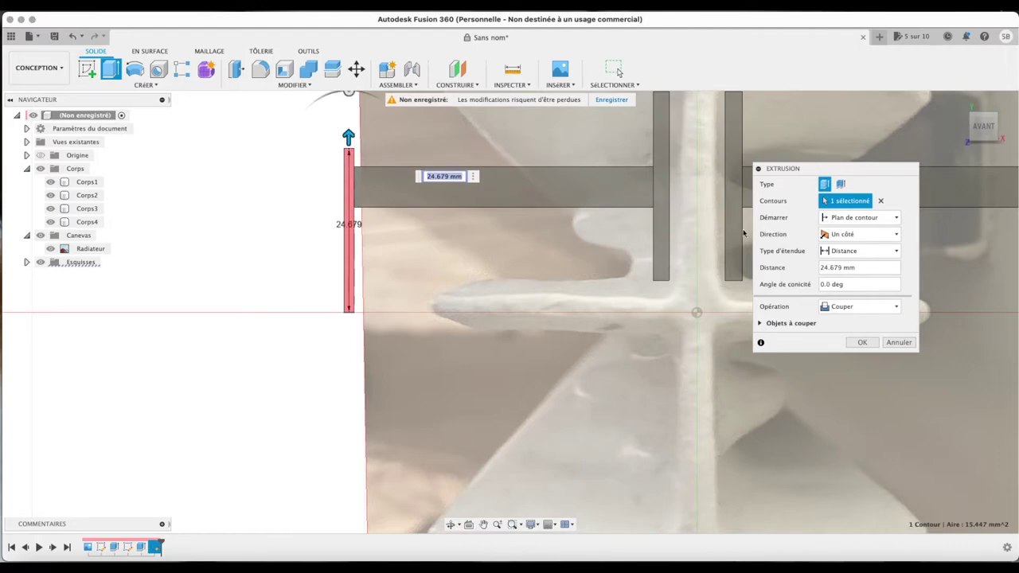
{"action": "left_click", "coordinate": [832, 234]}
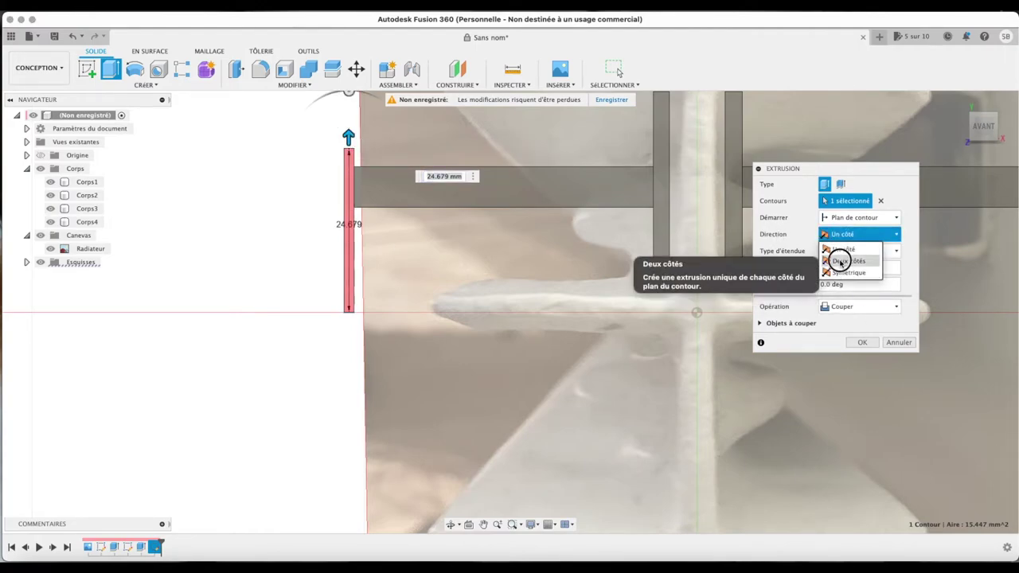
{"action": "left_click", "coordinate": [843, 260]}
Set the second side to -12.783 mm and create the extrusion as a new body
{"action": "left_click_drag", "start_coordinate": [347, 320], "coordinate": [348, 212]}
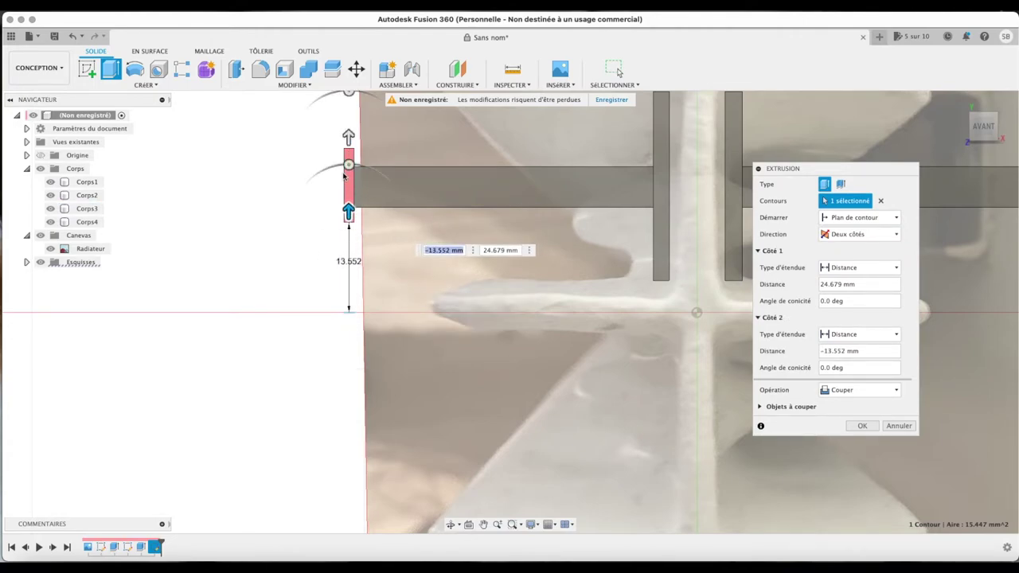
{"action": "scroll", "coordinate": [344, 175], "scroll_direction": "up", "scroll_amount": 5}
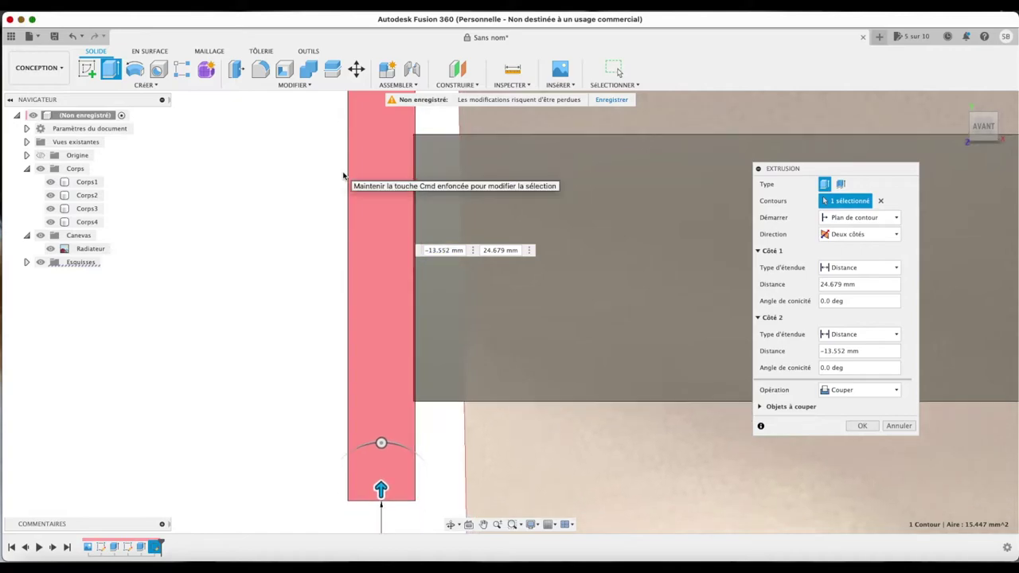
{"action": "scroll", "coordinate": [344, 175], "scroll_direction": "down", "scroll_amount": 3}
{"action": "scroll", "coordinate": [344, 175], "scroll_direction": "down", "scroll_amount": 2}
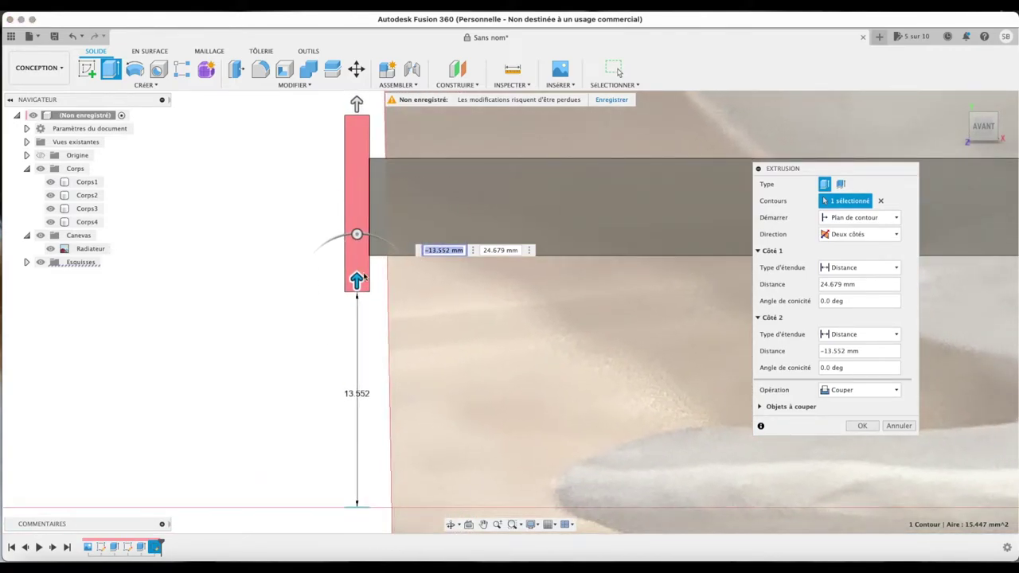
{"action": "left_click_drag", "start_coordinate": [356, 278], "coordinate": [356, 295]}
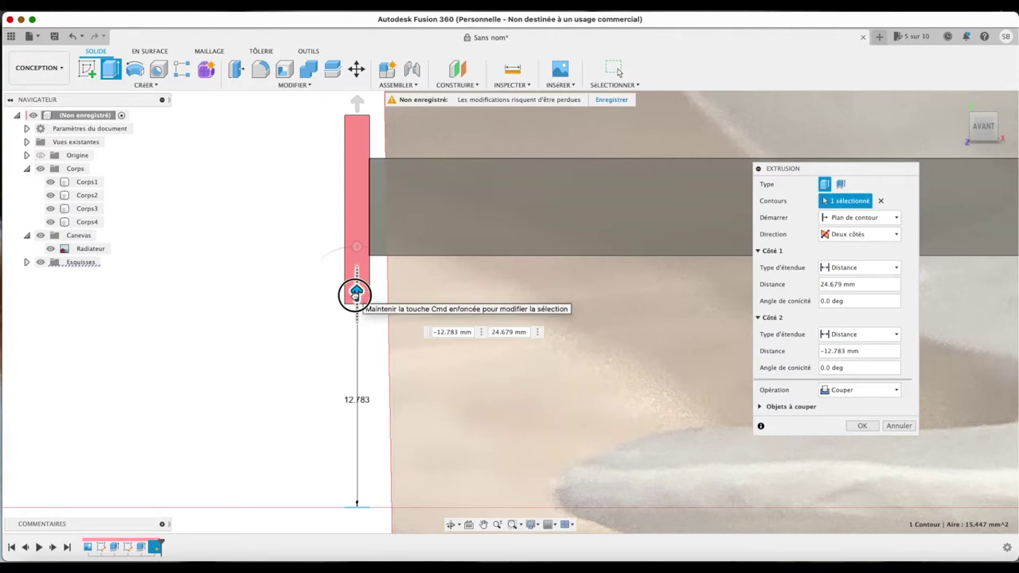
{"action": "left_click", "coordinate": [837, 390]}
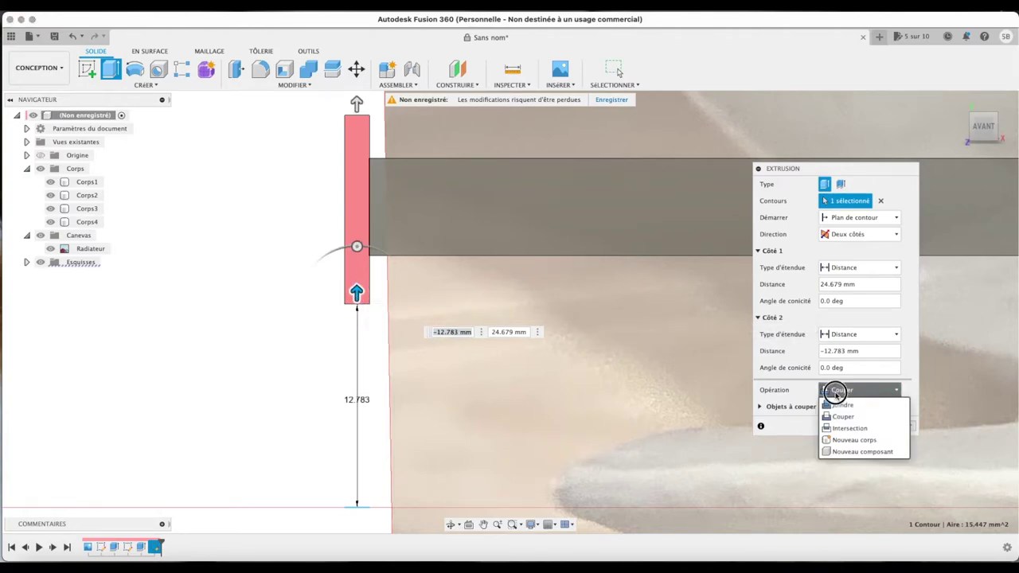
{"action": "left_click", "coordinate": [850, 440]}
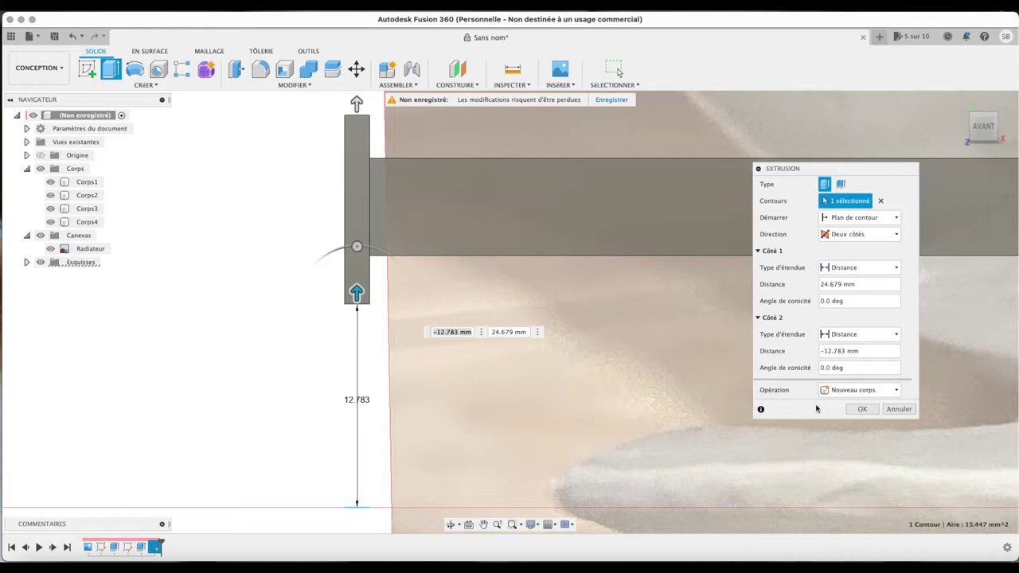
{"action": "left_click", "coordinate": [861, 409]}
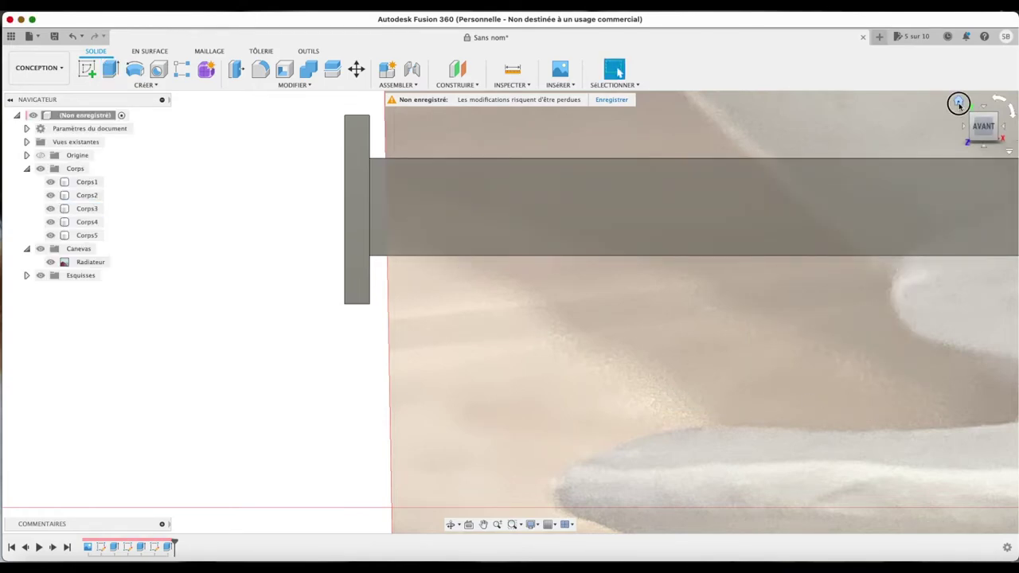
Zoom in on the left end block, select Corps5, and open the INSPECTER menu
{"action": "left_click", "coordinate": [958, 102]}
{"action": "left_click", "coordinate": [974, 132]}
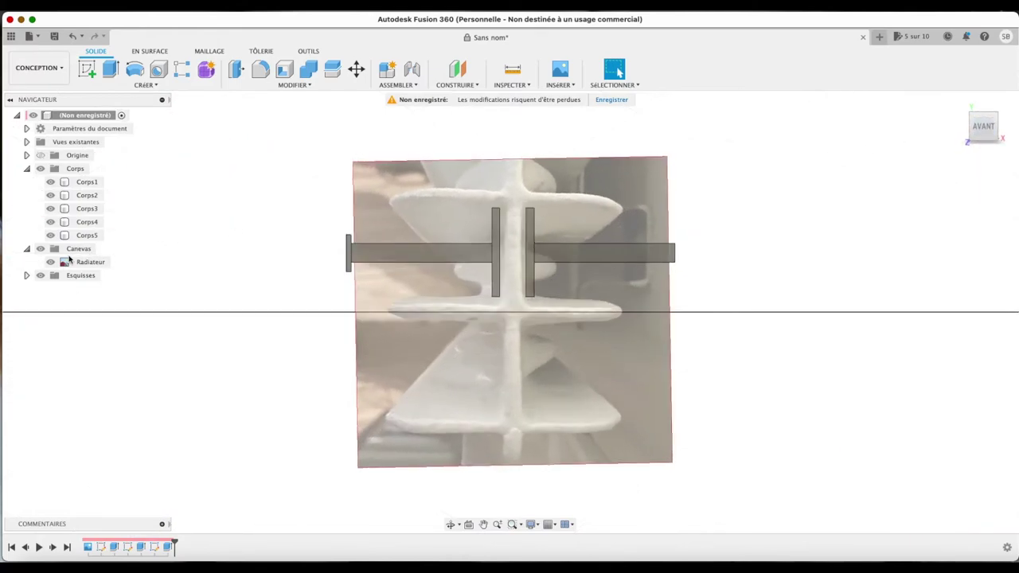
{"action": "scroll", "coordinate": [301, 267], "scroll_direction": "up", "scroll_amount": 2}
{"action": "scroll", "coordinate": [301, 267], "scroll_direction": "up", "scroll_amount": 3}
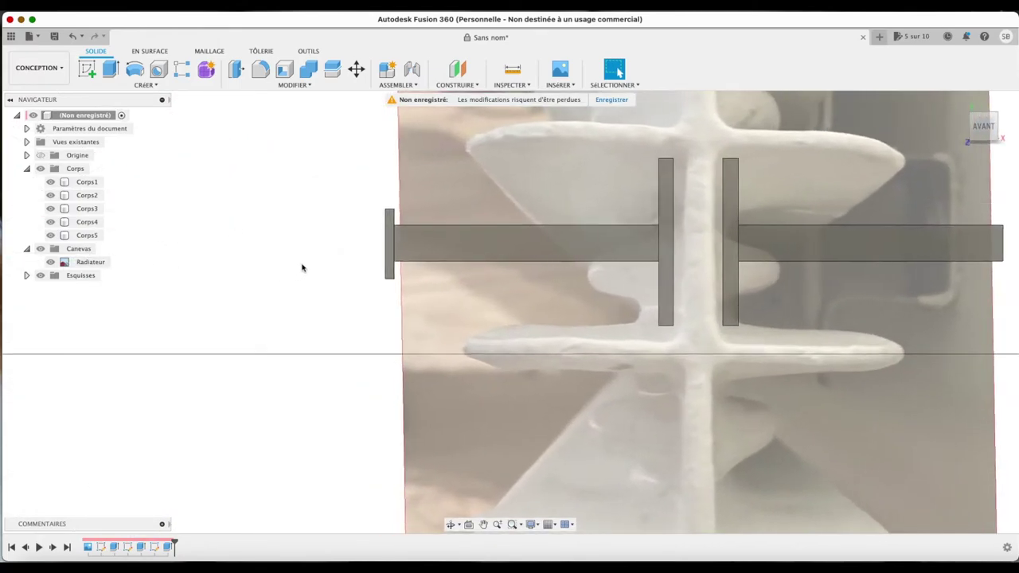
{"action": "scroll", "coordinate": [302, 268], "scroll_direction": "up", "scroll_amount": 2}
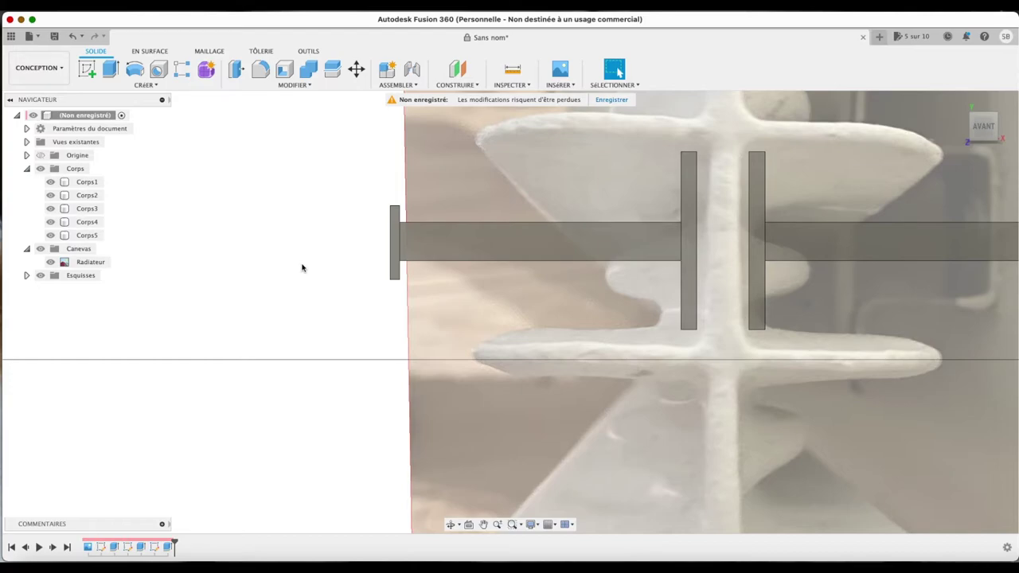
{"action": "left_click", "coordinate": [393, 212]}
{"action": "scroll", "coordinate": [391, 210], "scroll_direction": "up", "scroll_amount": 5}
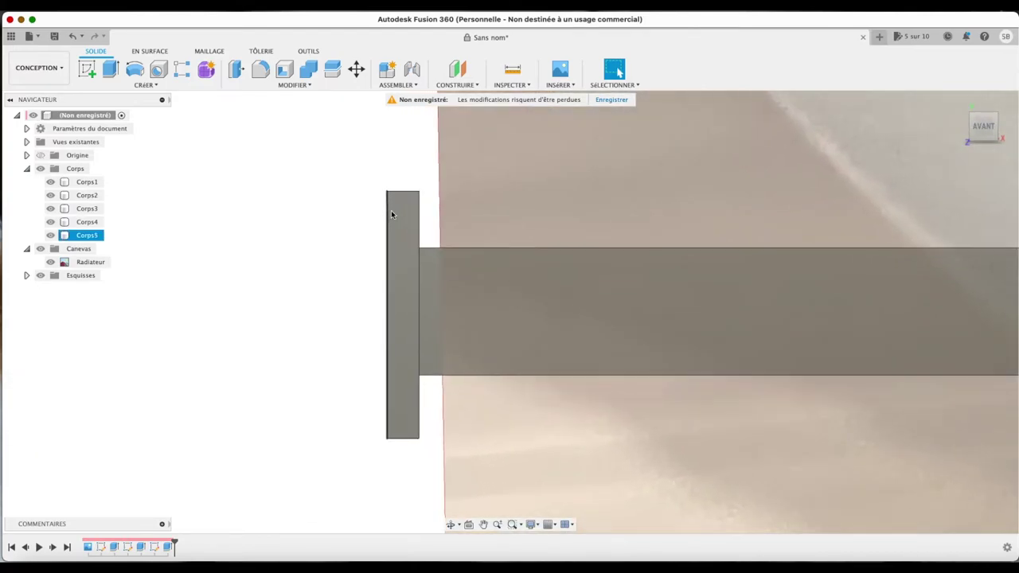
{"action": "scroll", "coordinate": [390, 210], "scroll_direction": "up", "scroll_amount": 3}
{"action": "left_click", "coordinate": [456, 208]}
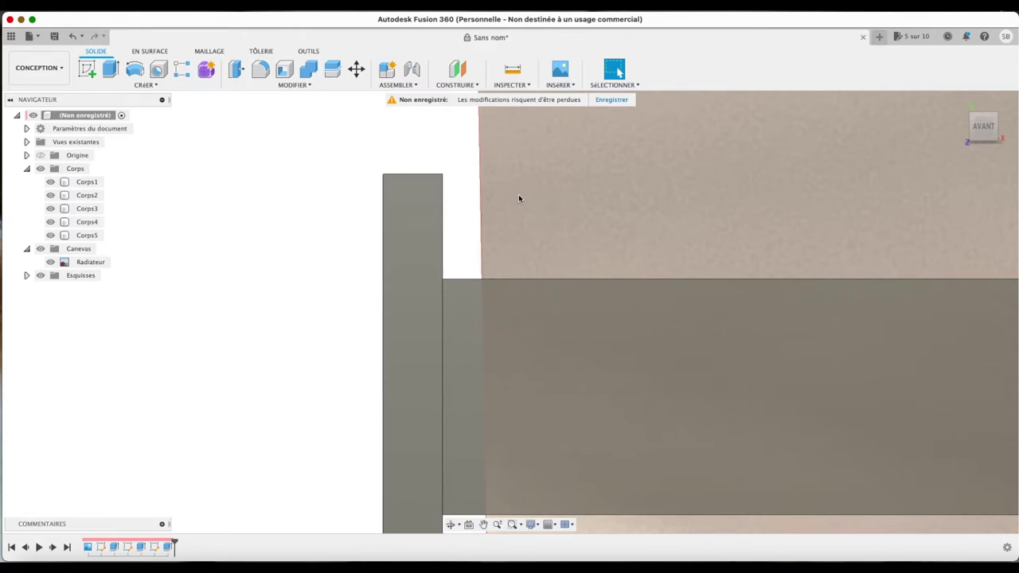
{"action": "left_click", "coordinate": [403, 180]}
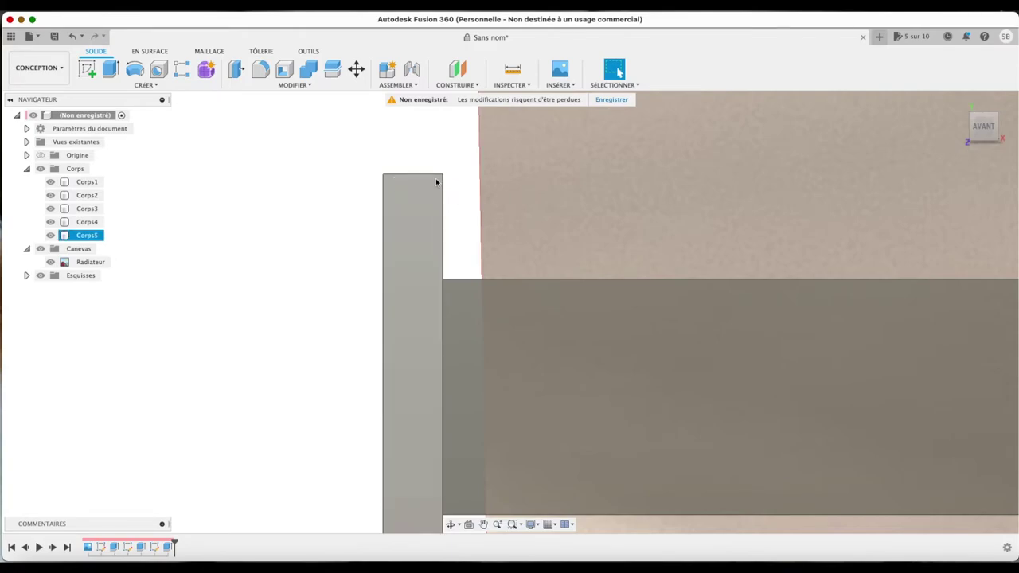
{"action": "left_click", "coordinate": [510, 84]}
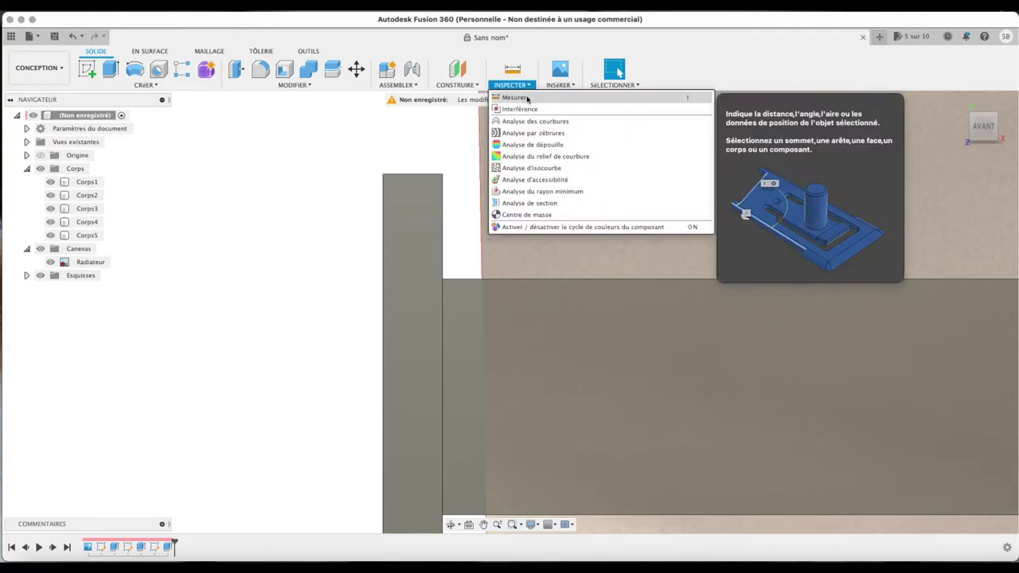
{"action": "left_click", "coordinate": [527, 98]}
{"action": "left_click", "coordinate": [442, 175]}
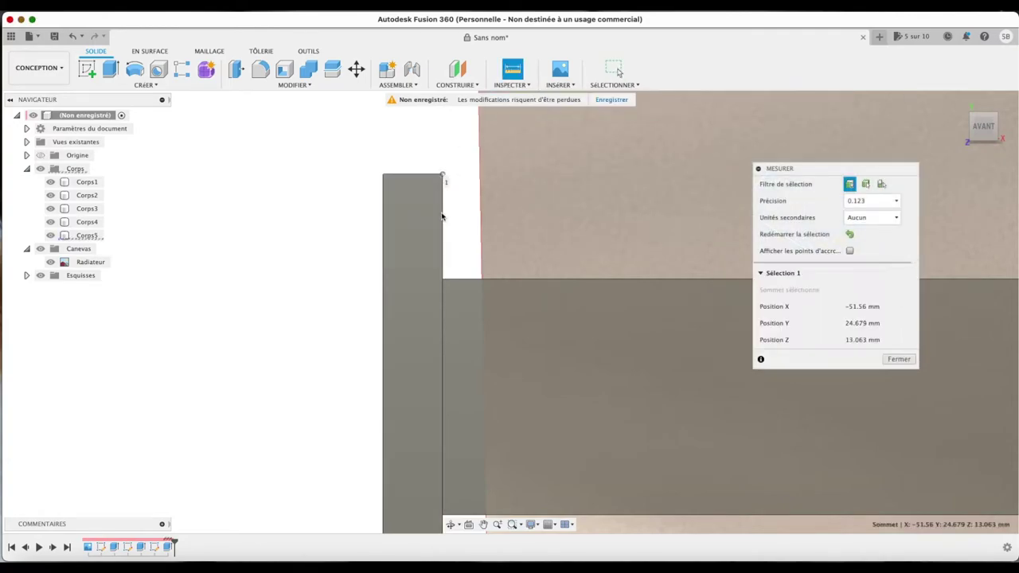
{"action": "left_click", "coordinate": [444, 285]}
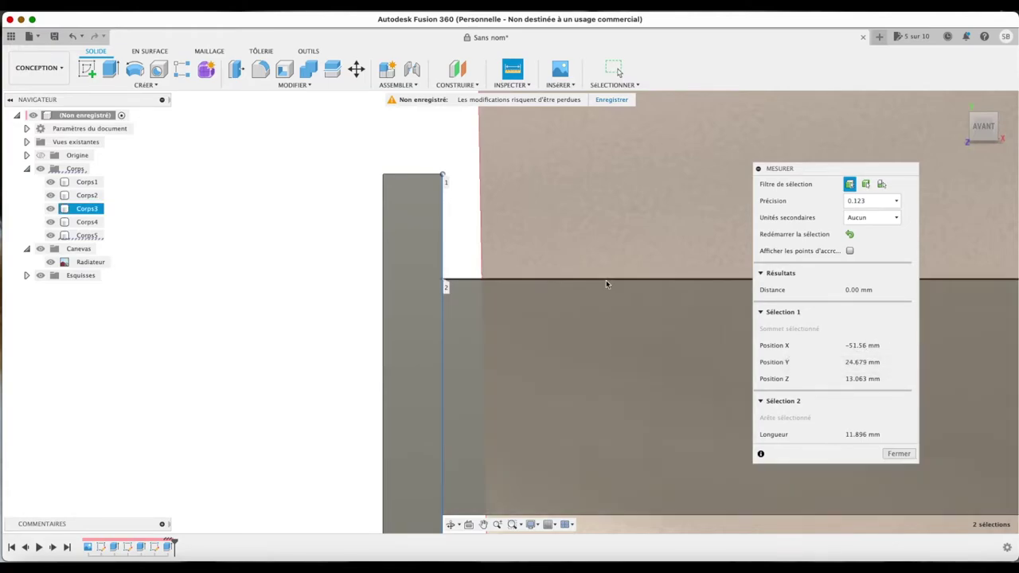
{"action": "scroll", "coordinate": [556, 230], "scroll_direction": "down", "scroll_amount": 4}
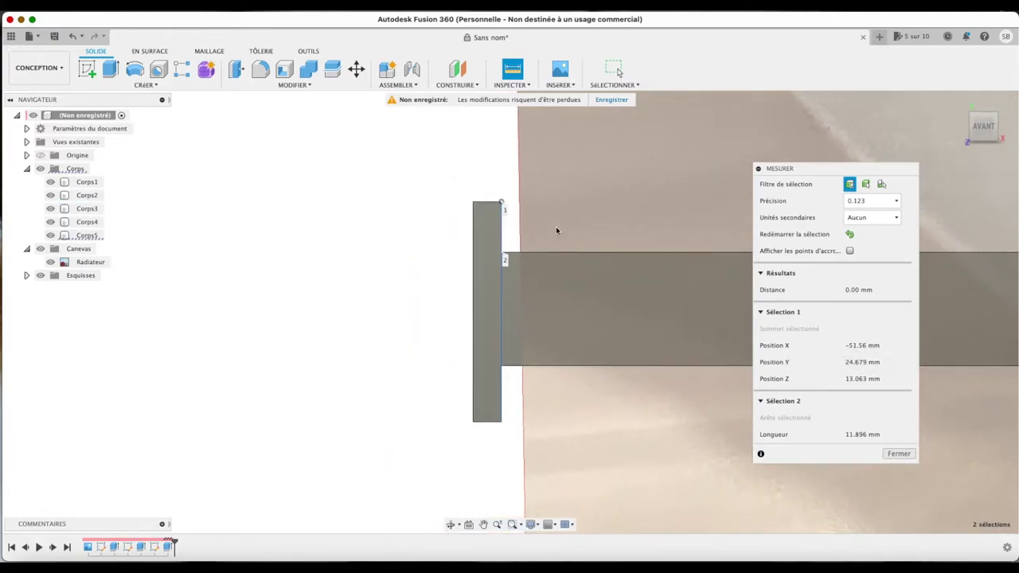
{"action": "left_click", "coordinate": [446, 246]}
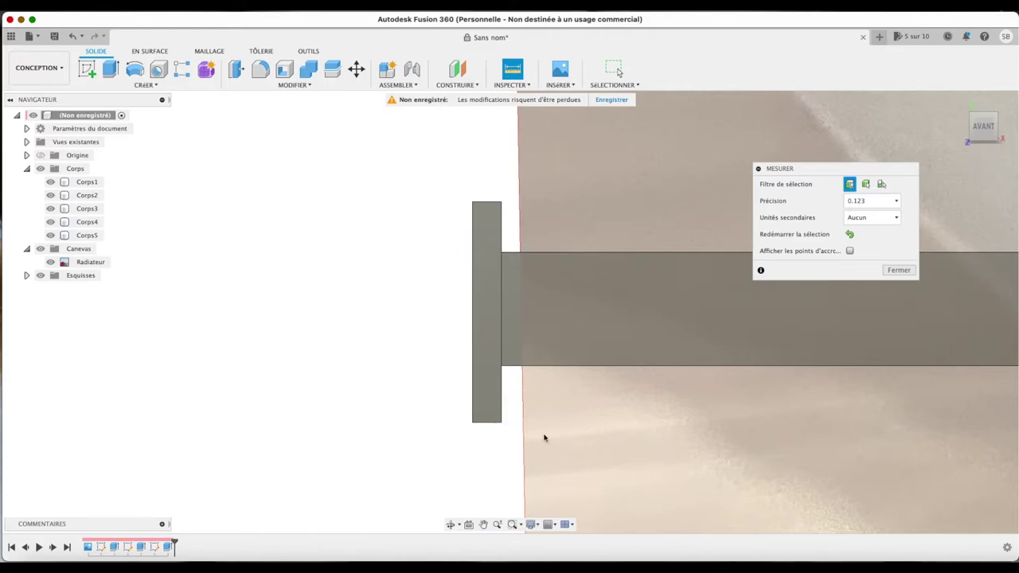
{"action": "left_click", "coordinate": [502, 422]}
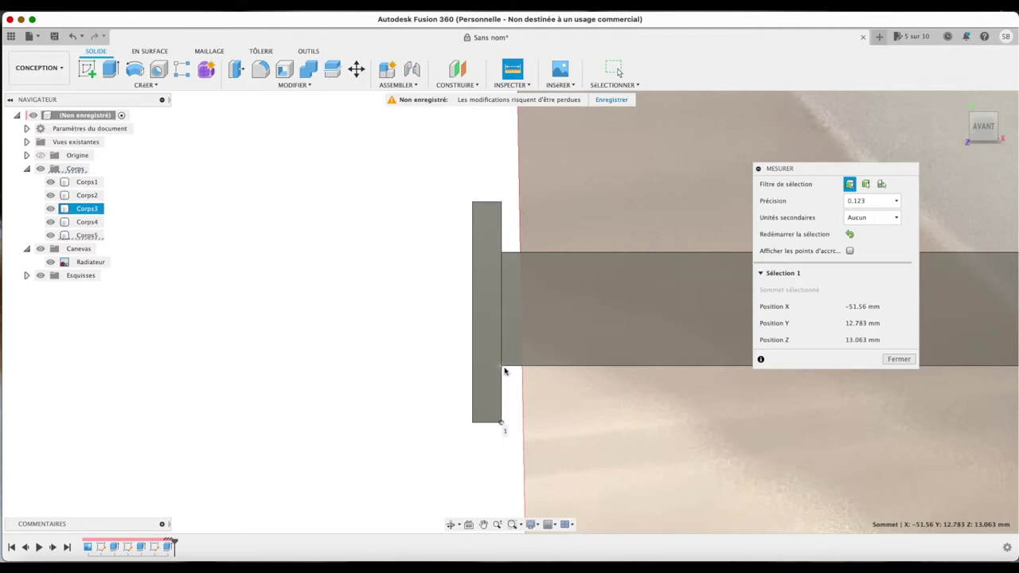
{"action": "scroll", "coordinate": [502, 371], "scroll_direction": "up", "scroll_amount": 5}
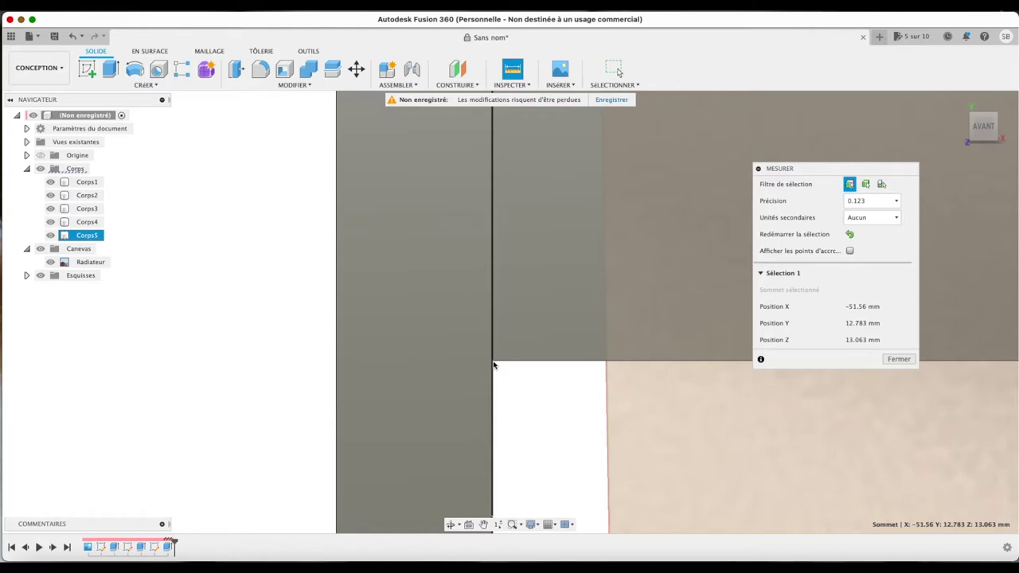
{"action": "left_click", "coordinate": [495, 368]}
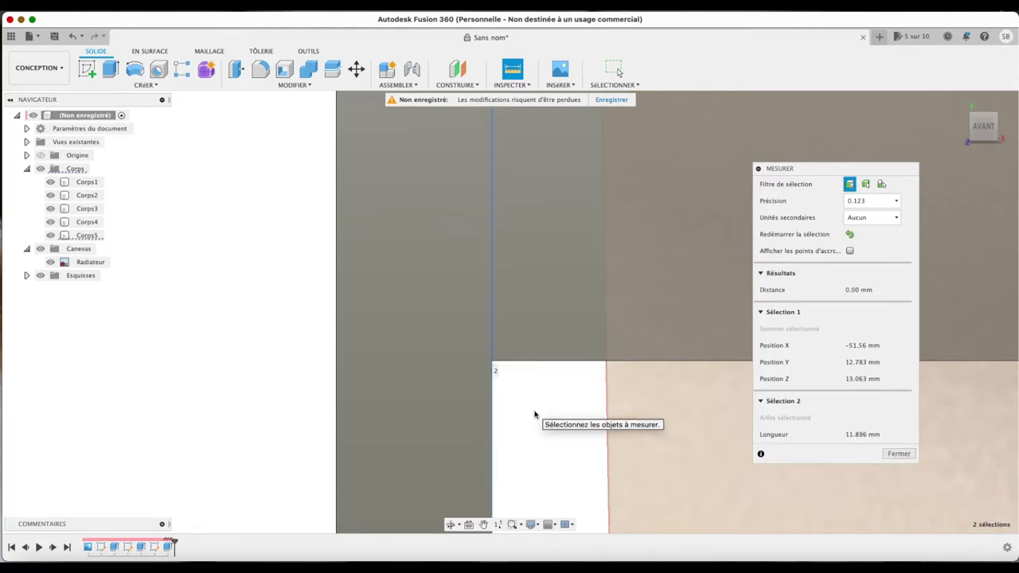
{"action": "scroll", "coordinate": [534, 414], "scroll_direction": "down", "scroll_amount": 1}
{"action": "scroll", "coordinate": [534, 414], "scroll_direction": "down", "scroll_amount": 2}
{"action": "scroll", "coordinate": [534, 414], "scroll_direction": "down", "scroll_amount": 2}
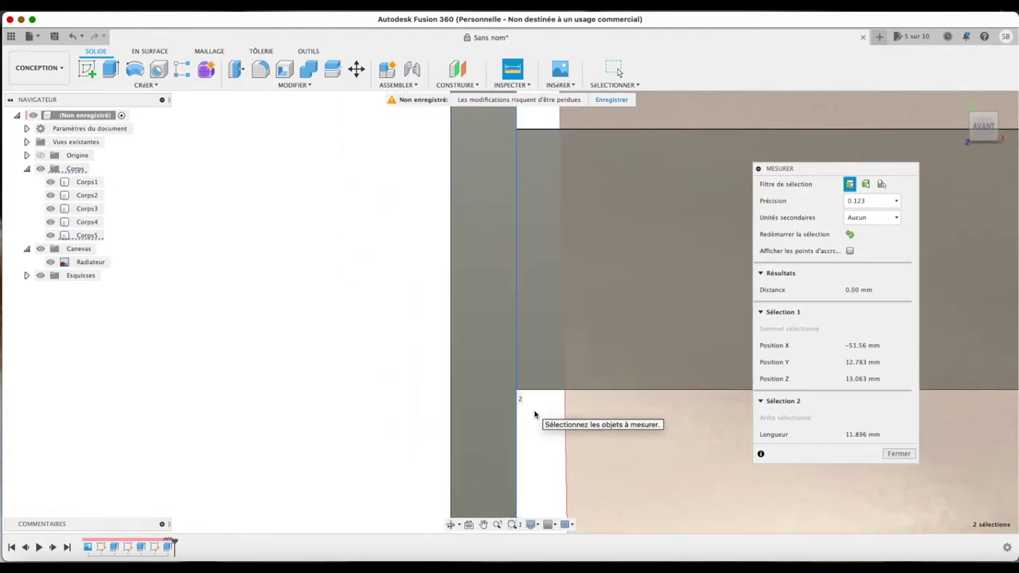
{"action": "scroll", "coordinate": [534, 414], "scroll_direction": "down", "scroll_amount": 2}
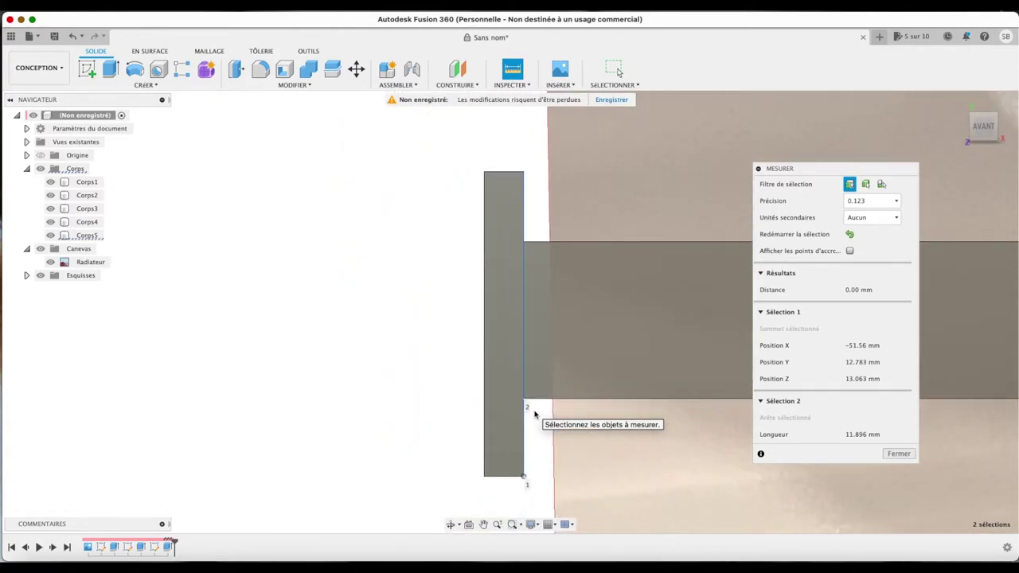
{"action": "left_click", "coordinate": [898, 454]}
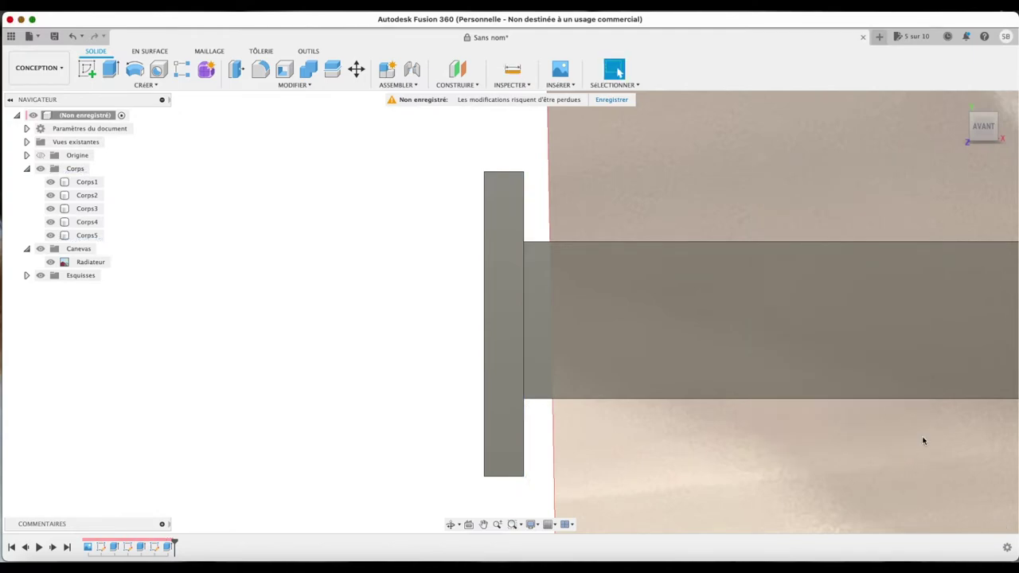
{"action": "left_click", "coordinate": [944, 257]}
{"action": "scroll", "coordinate": [947, 257], "scroll_direction": "down", "scroll_amount": 2}
{"action": "scroll", "coordinate": [963, 255], "scroll_direction": "down", "scroll_amount": 2}
{"action": "left_click", "coordinate": [839, 278]}
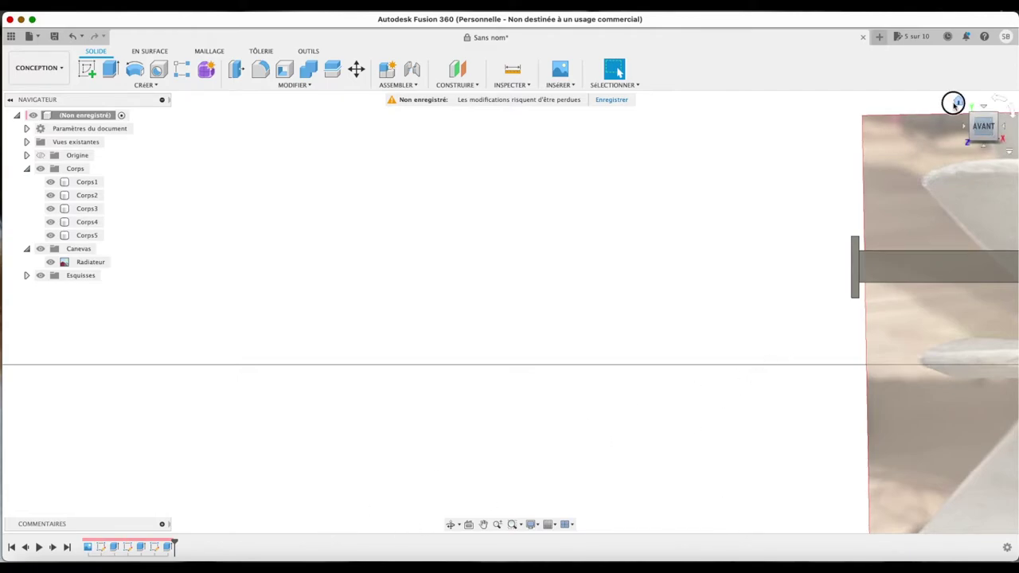
Zoom in on the bar and middle posts from the front, then orbit to an angled perspective
{"action": "left_click", "coordinate": [958, 102]}
{"action": "left_click", "coordinate": [971, 132]}
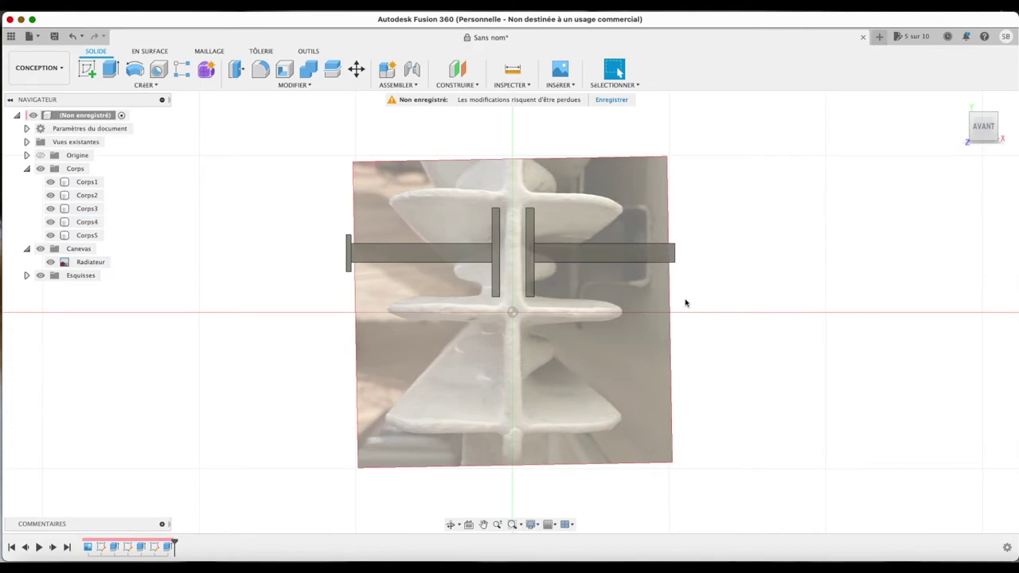
{"action": "scroll", "coordinate": [482, 247], "scroll_direction": "up", "scroll_amount": 3}
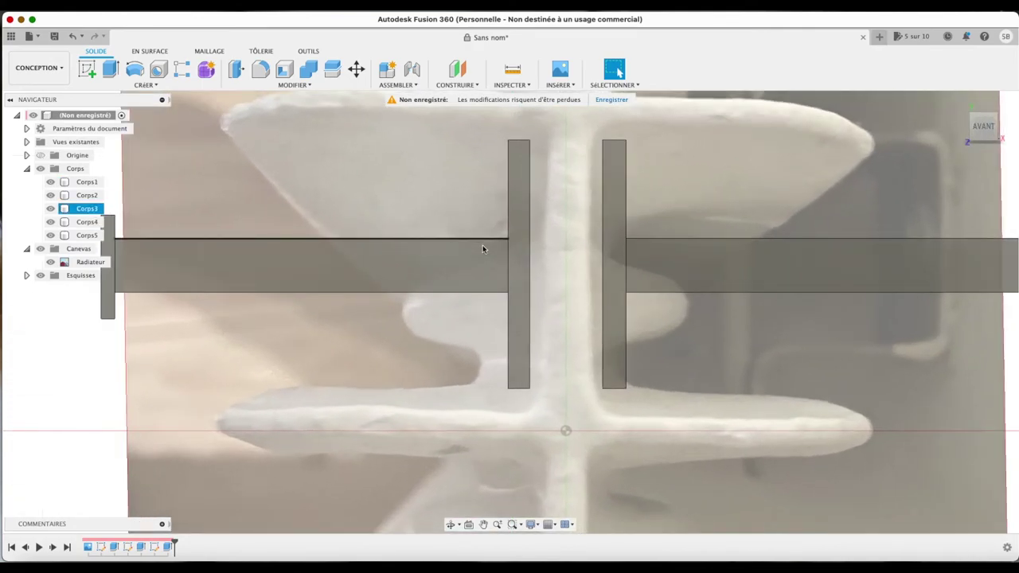
{"action": "scroll", "coordinate": [482, 246], "scroll_direction": "up", "scroll_amount": 3}
{"action": "scroll", "coordinate": [482, 246], "scroll_direction": "up", "scroll_amount": 1}
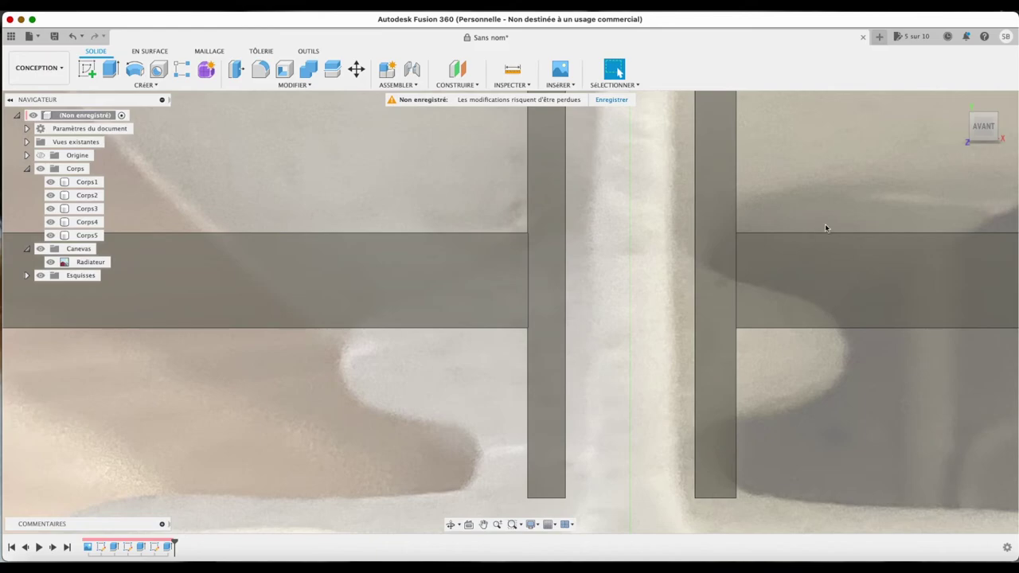
{"action": "left_click_drag", "start_coordinate": [991, 137], "coordinate": [904, 114]}
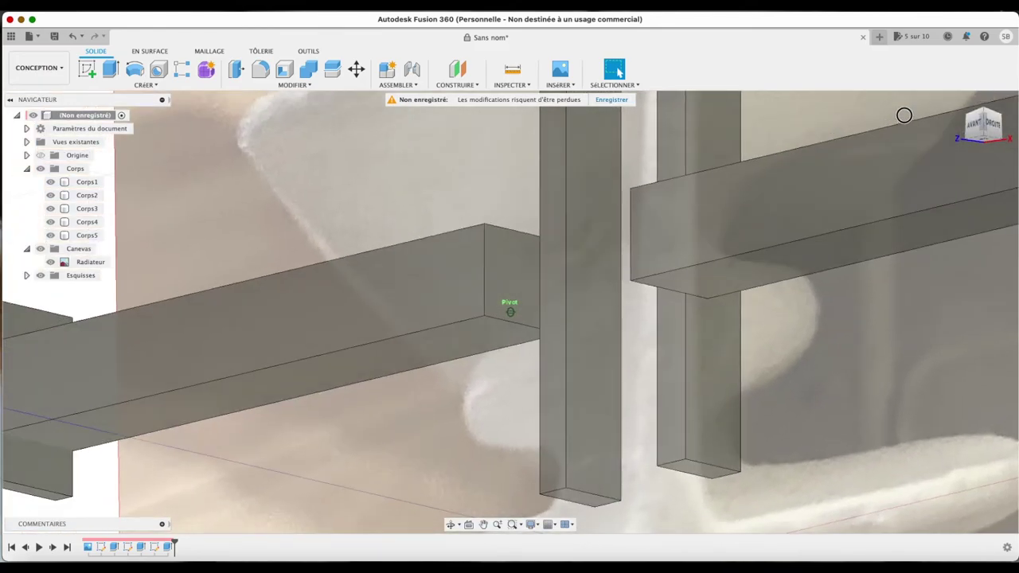
Extrude the left bar's end face 14.149 mm, joining it to the long bar
{"action": "left_click", "coordinate": [525, 299]}
{"action": "key", "text": "e"}
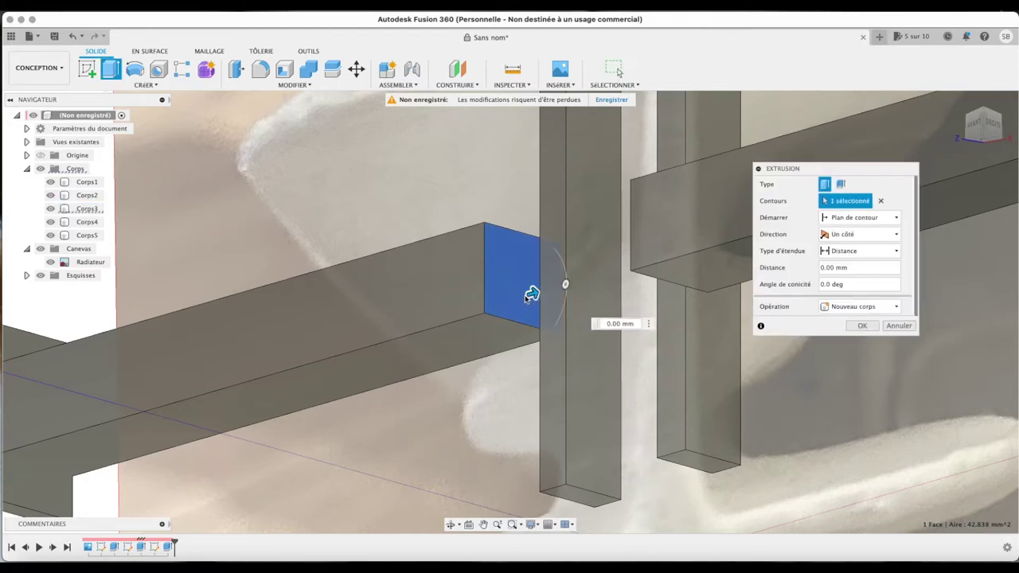
{"action": "left_click_drag", "start_coordinate": [528, 293], "coordinate": [686, 293]}
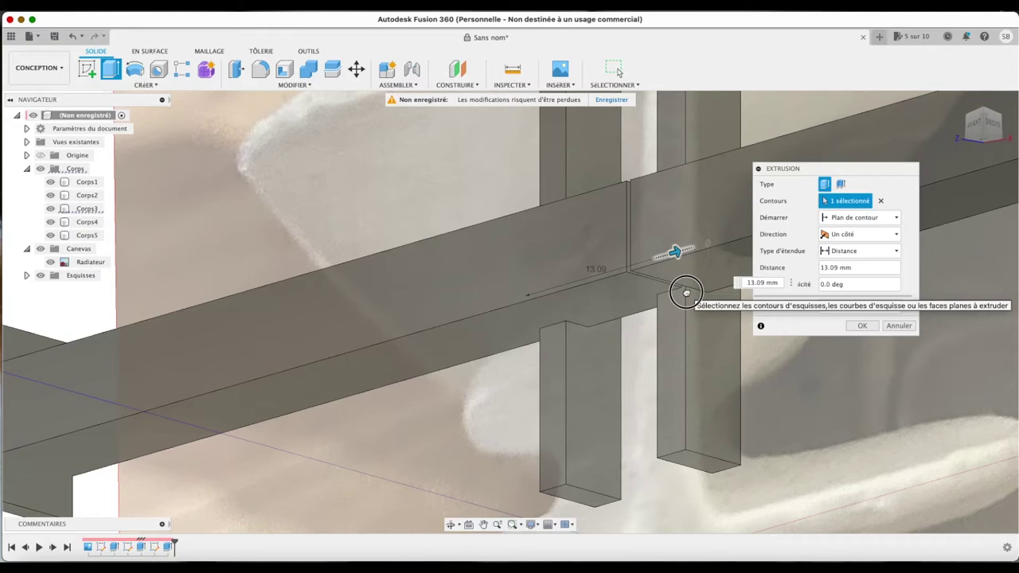
{"action": "left_click_drag", "start_coordinate": [686, 293], "coordinate": [698, 294]}
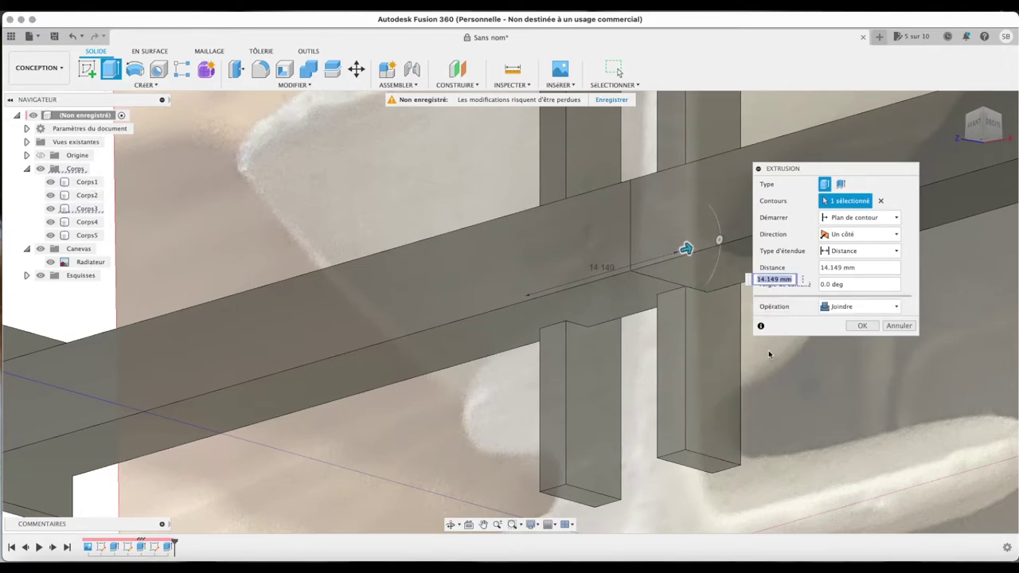
{"action": "left_click", "coordinate": [871, 327]}
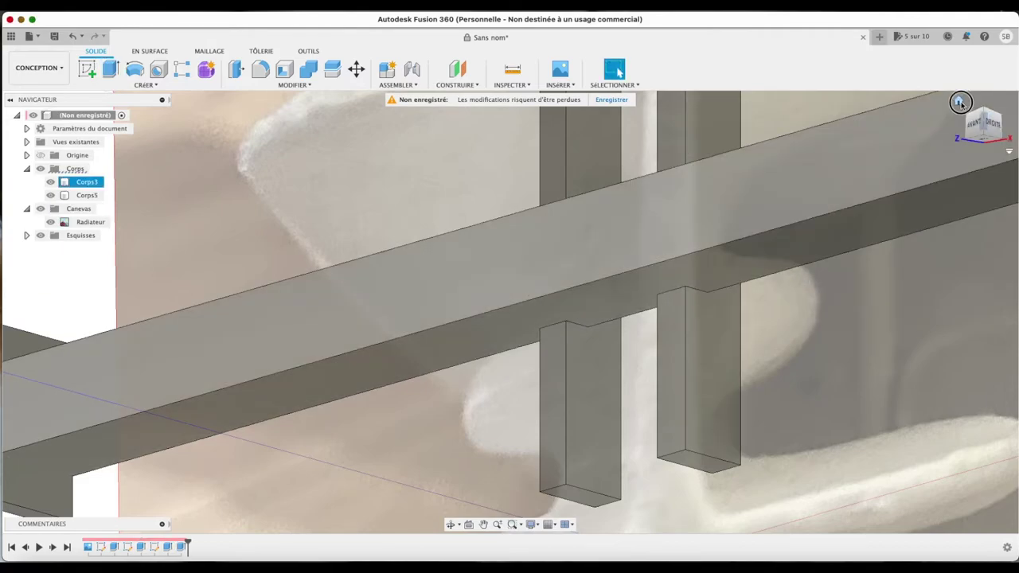
{"action": "left_click", "coordinate": [959, 102]}
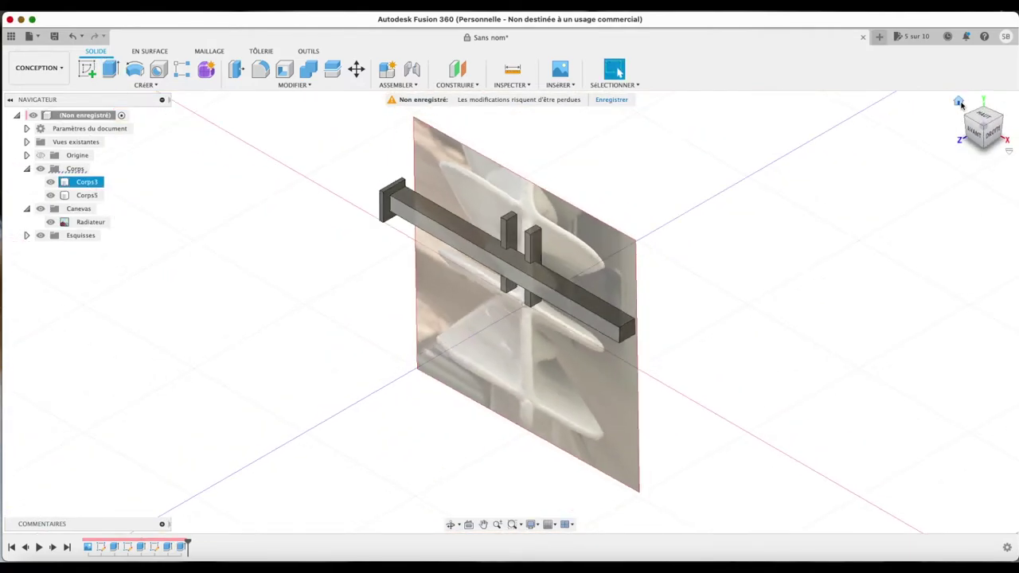
Zoom in on the middle posts and select the top faces of both posts
{"action": "mouse_move", "coordinate": [983, 125]}
{"action": "left_mouse_down"}
{"action": "mouse_move", "coordinate": [928, 104]}
{"action": "mouse_move", "coordinate": [995, 108]}
{"action": "left_mouse_up"}
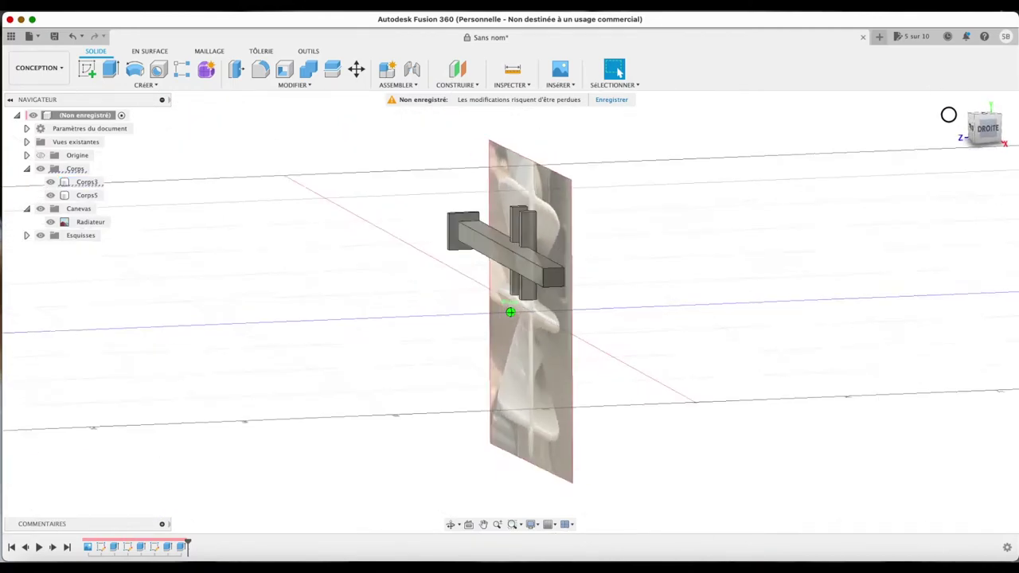
{"action": "middle_click_drag", "start_coordinate": [510, 311], "coordinate": [557, 302], "text": "shift"}
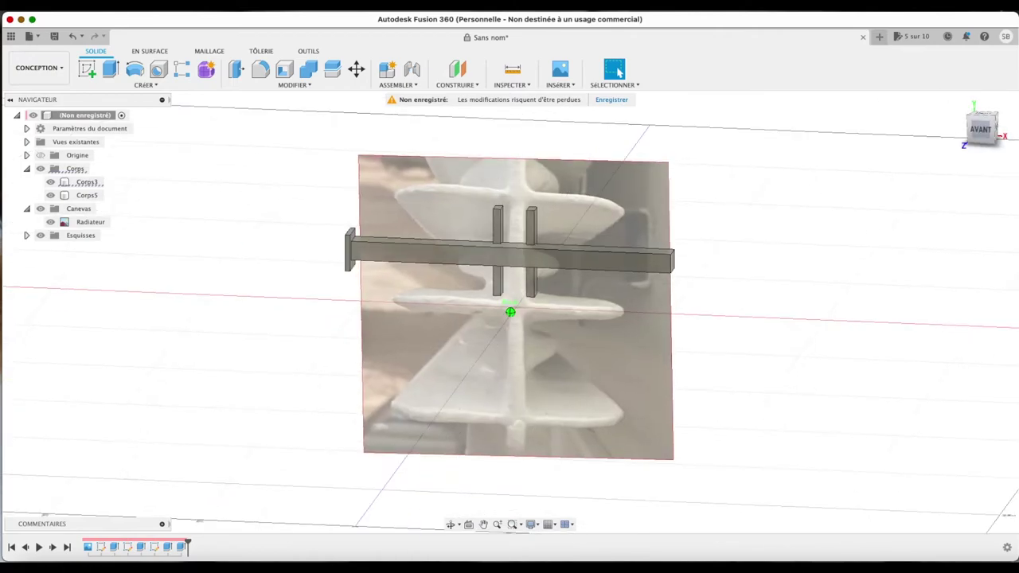
{"action": "mouse_move", "coordinate": [980, 128]}
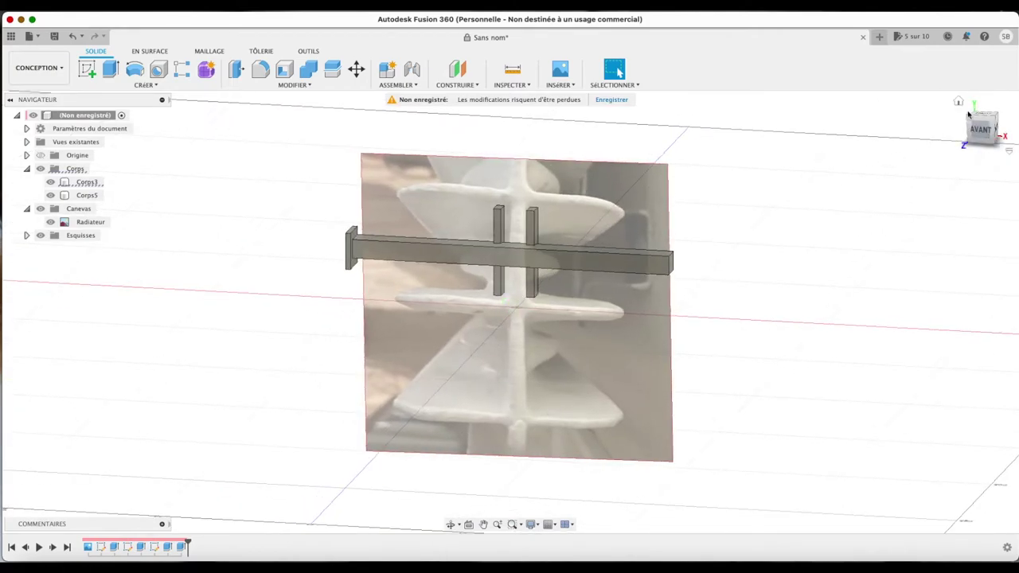
{"action": "left_click", "coordinate": [959, 102]}
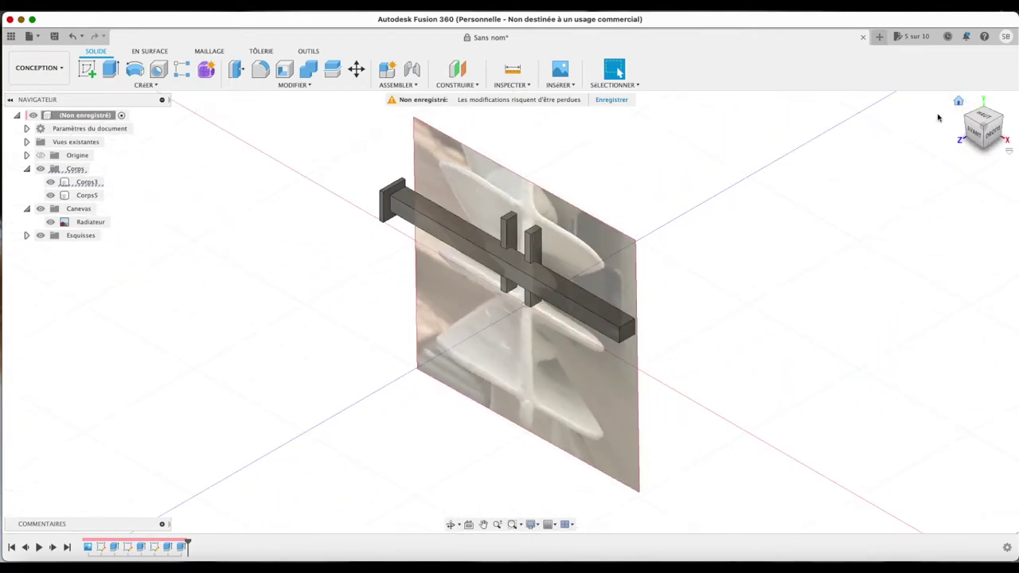
{"action": "scroll", "coordinate": [510, 222], "scroll_direction": "up", "scroll_amount": 2}
{"action": "scroll", "coordinate": [510, 218], "scroll_direction": "up", "scroll_amount": 3}
{"action": "scroll", "coordinate": [511, 213], "scroll_direction": "up", "scroll_amount": 3}
{"action": "left_click", "coordinate": [512, 208]}
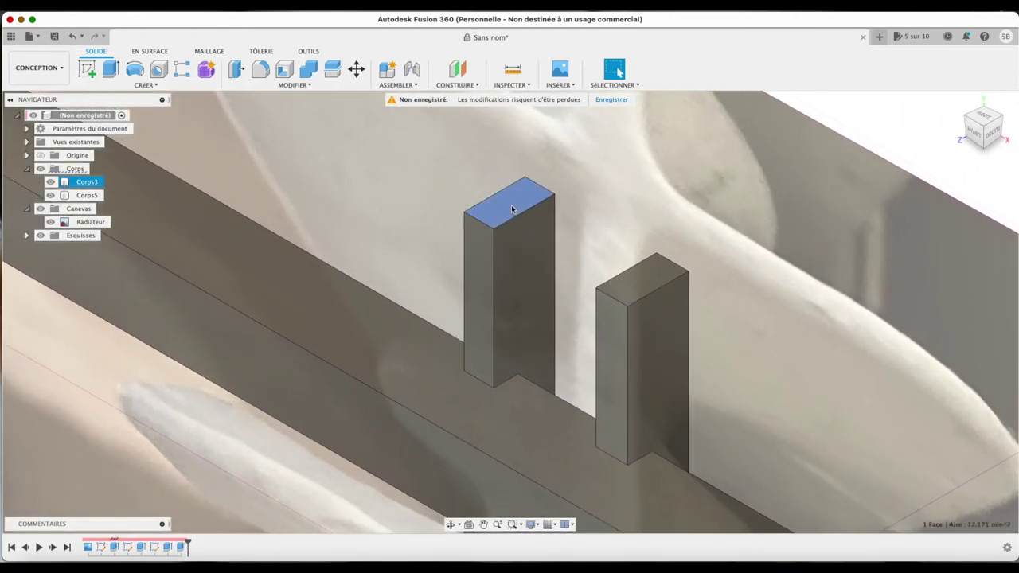
{"action": "left_click", "coordinate": [648, 280], "text": "shift"}
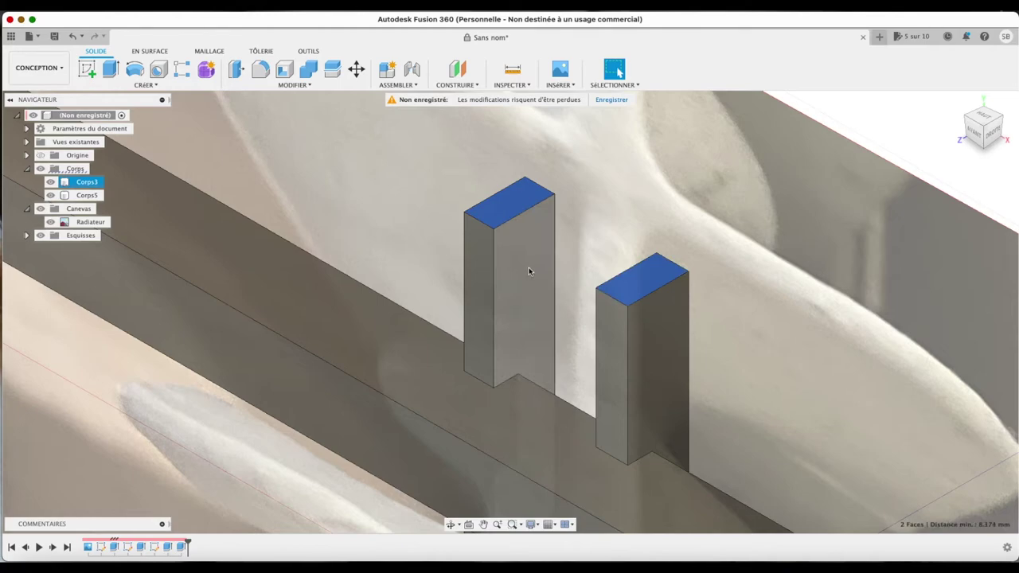
Extrude-cut both post tops down by -3 mm
{"action": "key", "text": "e"}
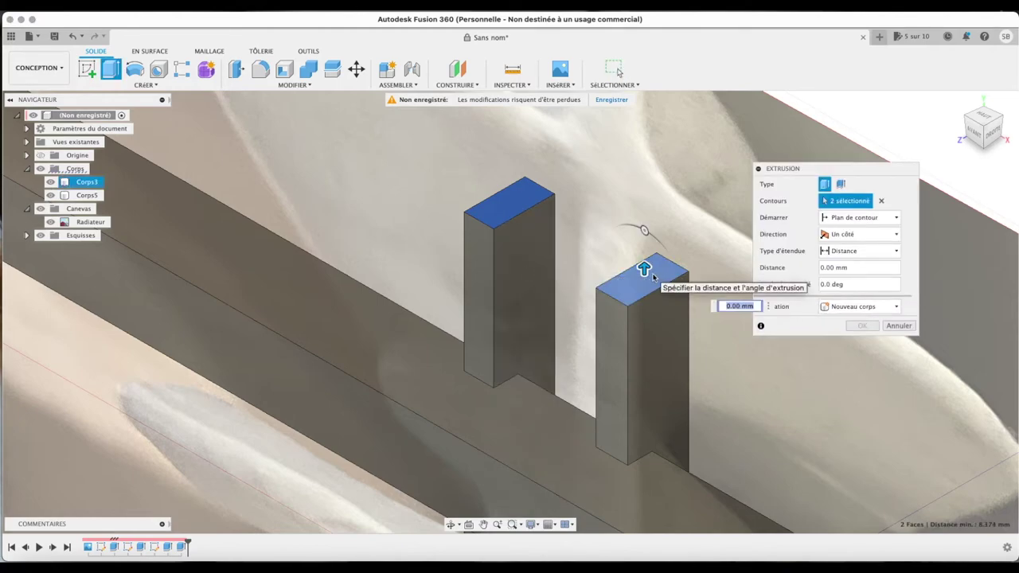
{"action": "left_click_drag", "start_coordinate": [644, 269], "coordinate": [644, 305]}
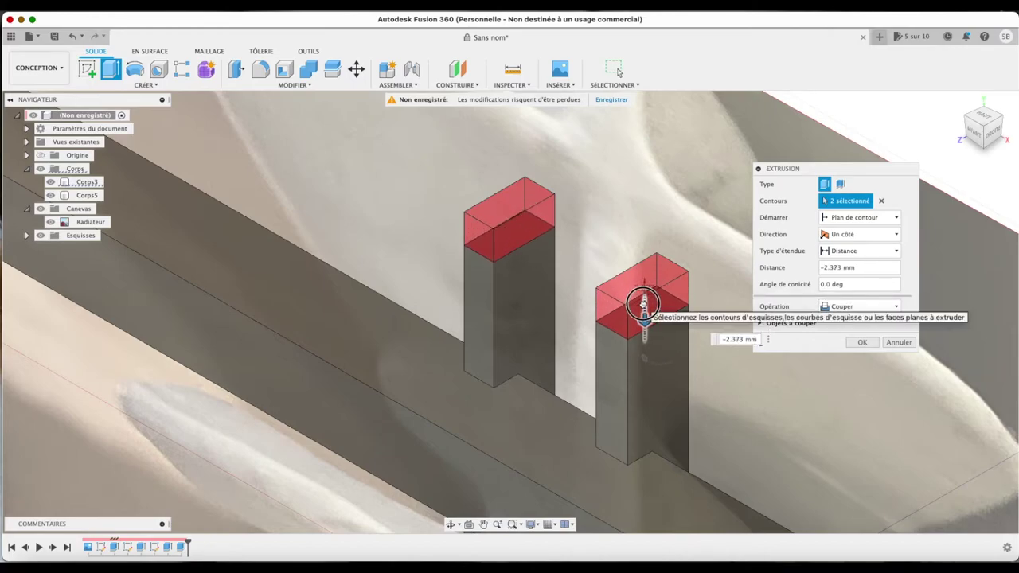
{"action": "left_click_drag", "start_coordinate": [644, 305], "coordinate": [644, 303]}
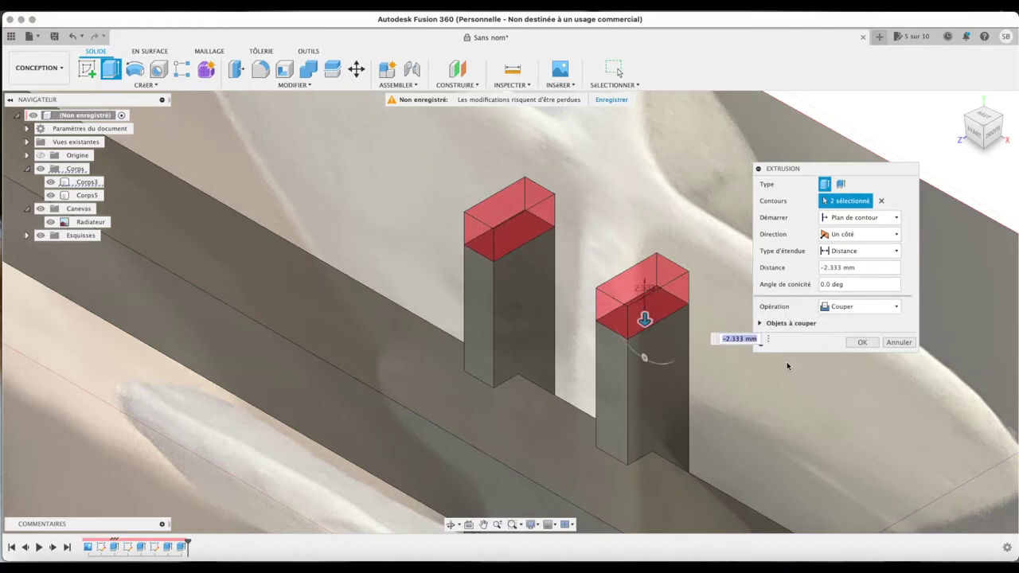
{"action": "type", "text": "-3"}
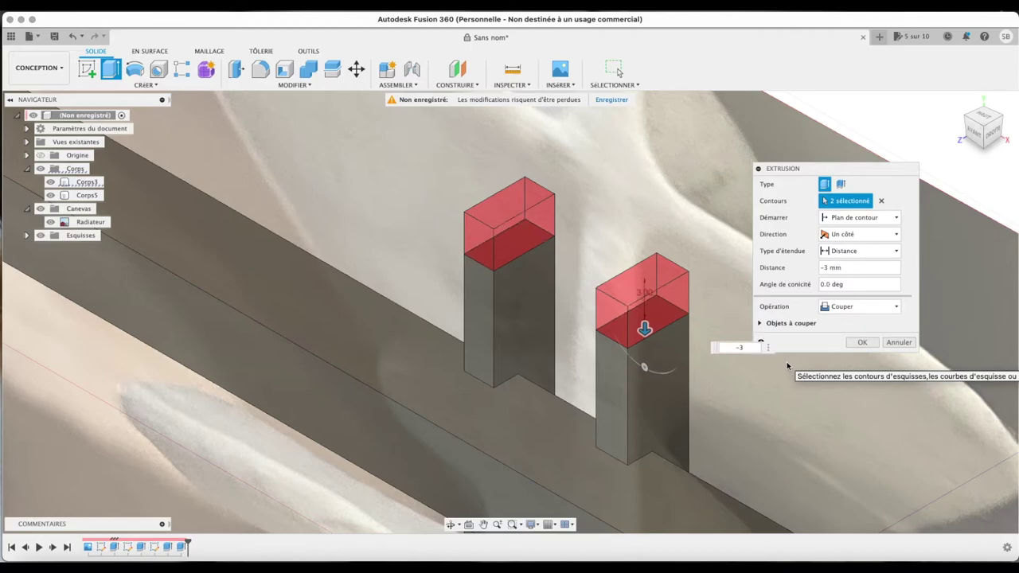
{"action": "key", "text": "Return"}
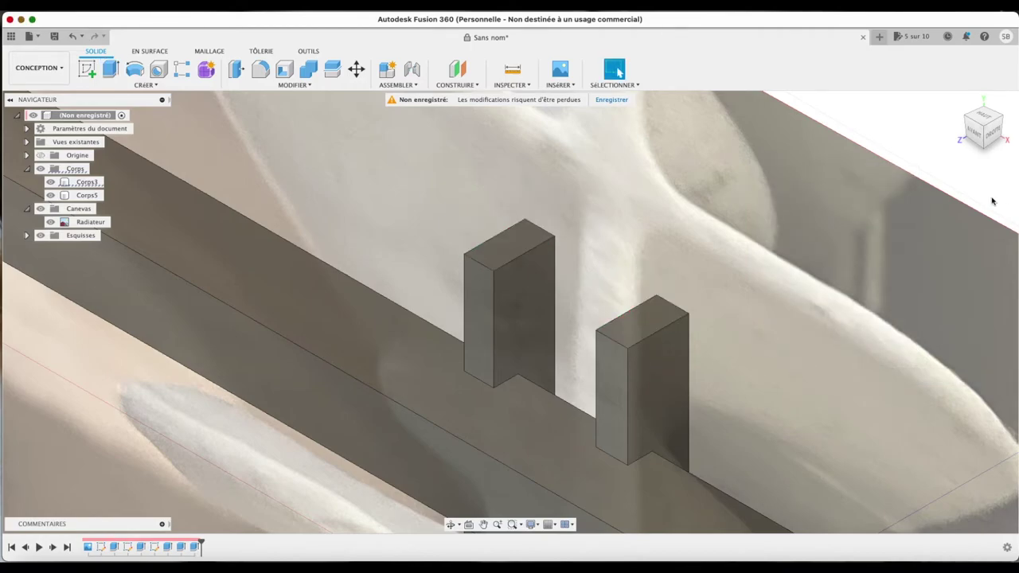
From underneath, cut both post bottom faces 3 mm using the -3 mm distance preset
{"action": "middle_click_drag", "start_coordinate": [509, 303], "coordinate": [647, 385], "text": "shift"}
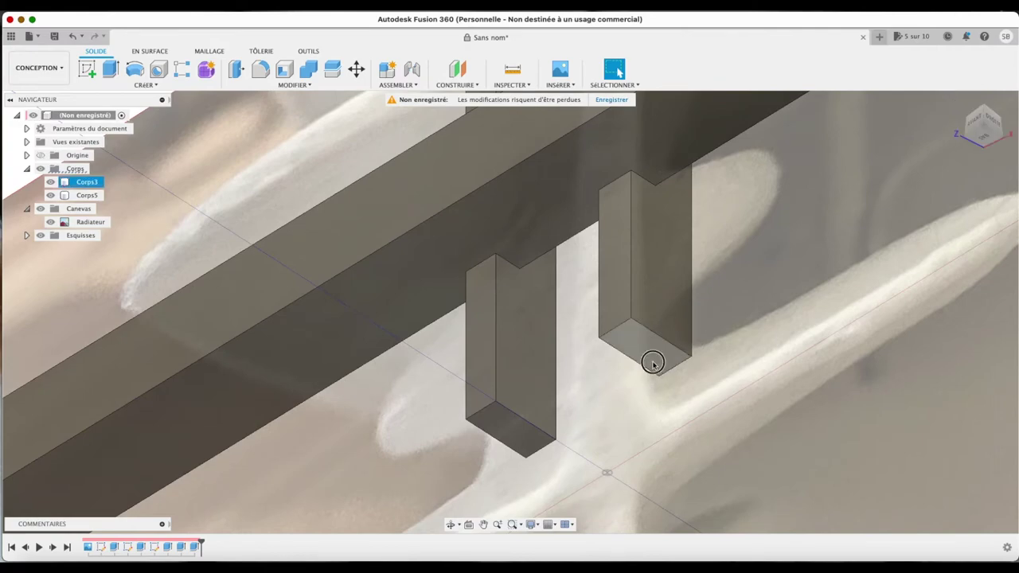
{"action": "left_click", "coordinate": [652, 359]}
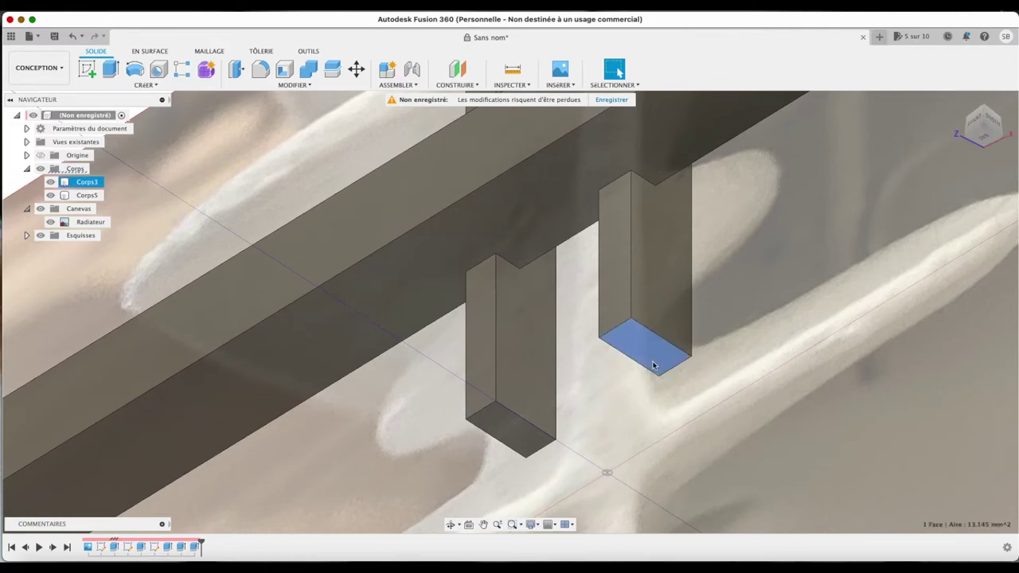
{"action": "left_click", "coordinate": [510, 432], "text": "shift"}
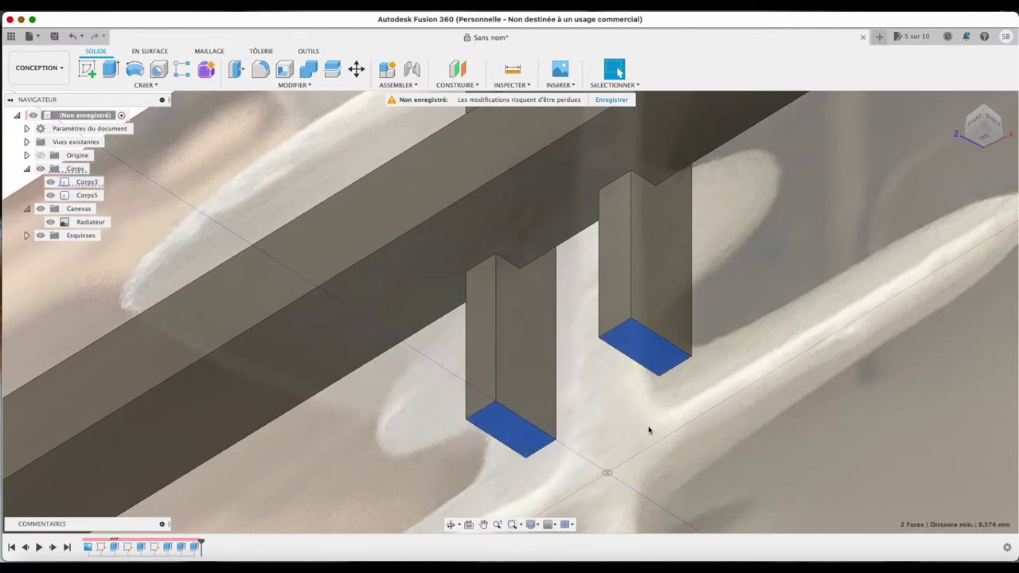
{"action": "key", "text": "e"}
{"action": "left_click_drag", "start_coordinate": [515, 432], "coordinate": [506, 422]}
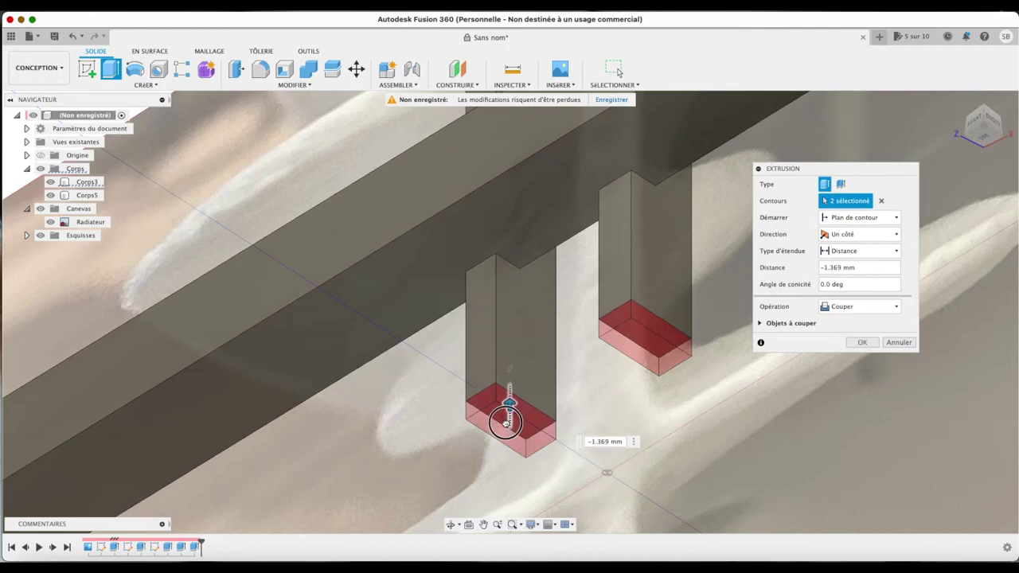
{"action": "left_click", "coordinate": [905, 268]}
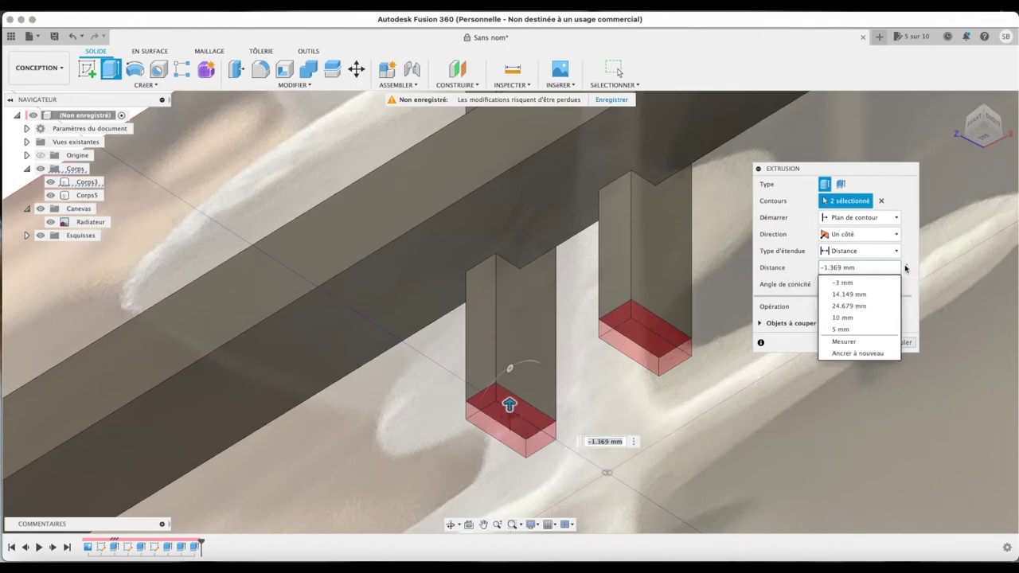
{"action": "left_click", "coordinate": [842, 282]}
{"action": "left_click", "coordinate": [866, 342]}
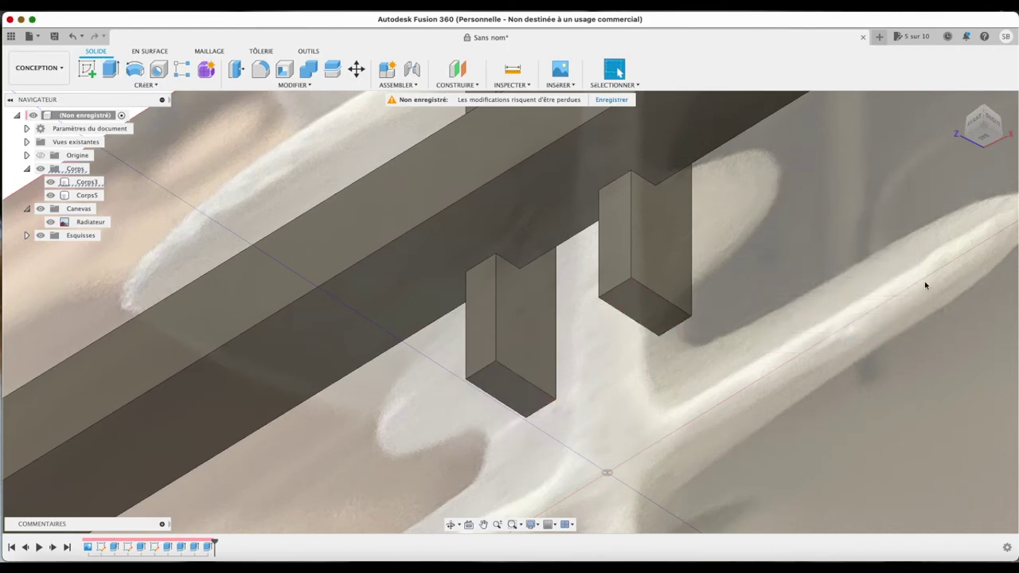
{"action": "left_click", "coordinate": [959, 102]}
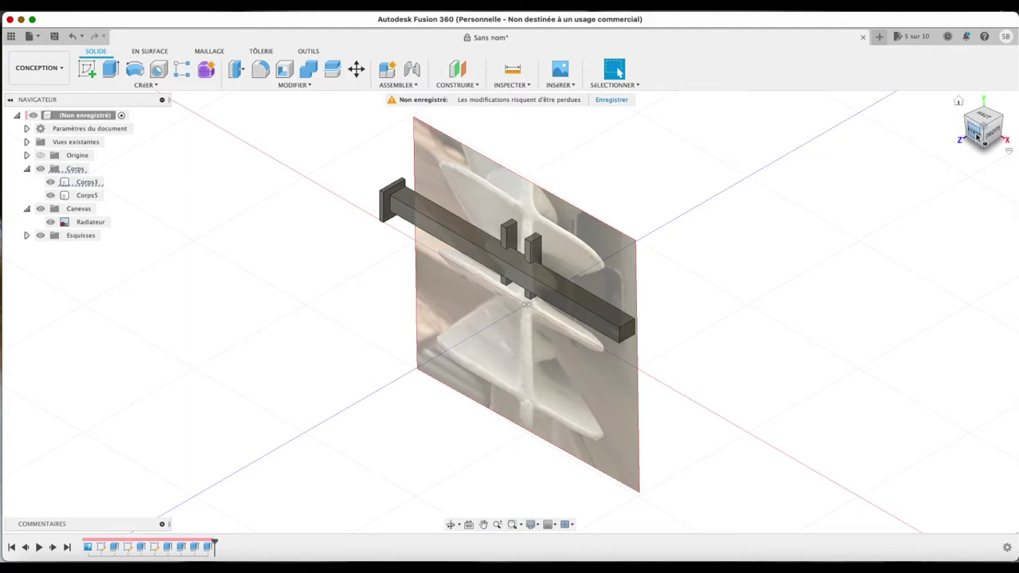
Switch to the left view and select the bar's square end face
{"action": "middle_click_drag", "start_coordinate": [510, 310], "coordinate": [557, 318], "text": "shift"}
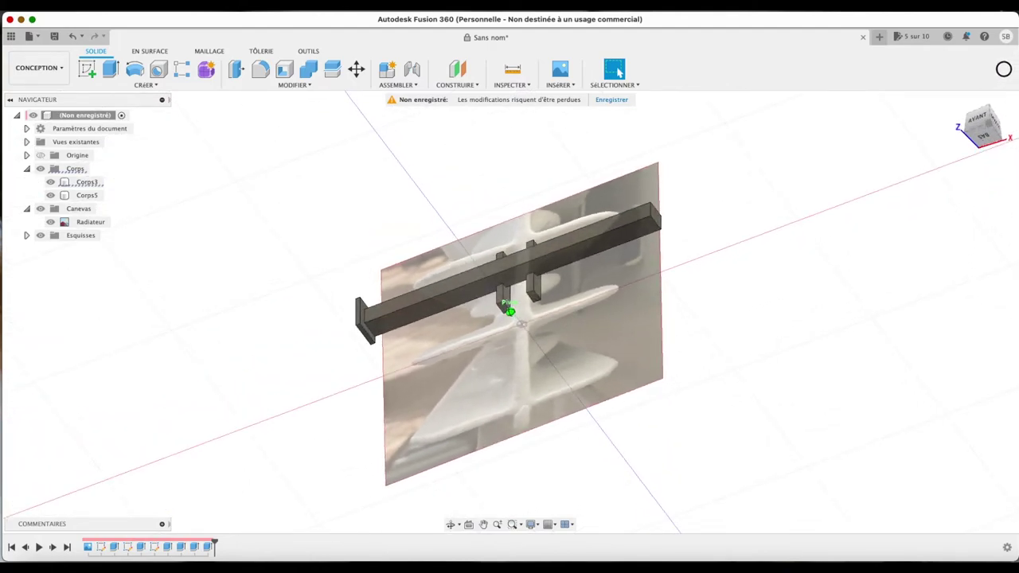
{"action": "left_click", "coordinate": [654, 211]}
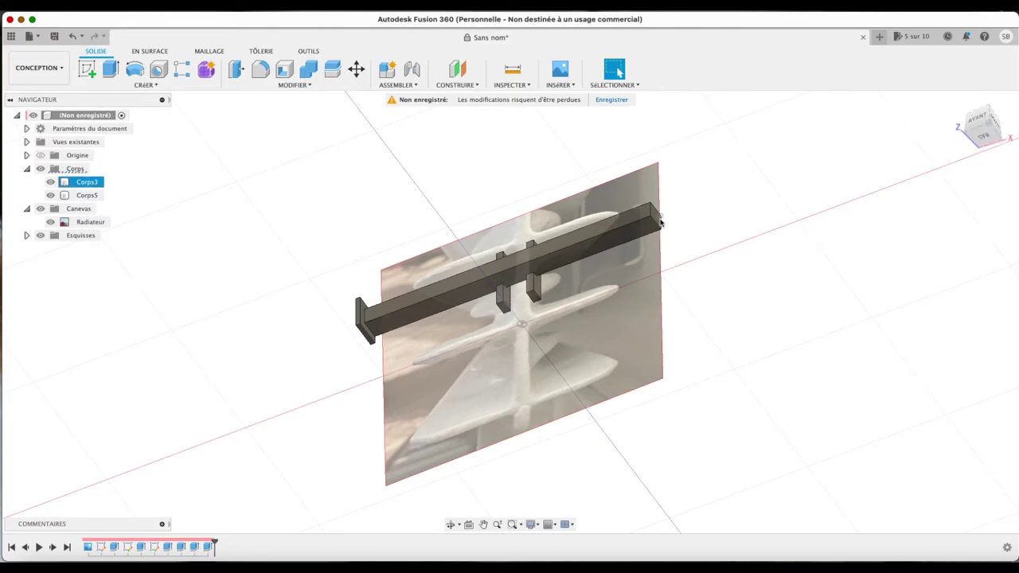
{"action": "mouse_move", "coordinate": [979, 126]}
{"action": "left_click", "coordinate": [958, 102]}
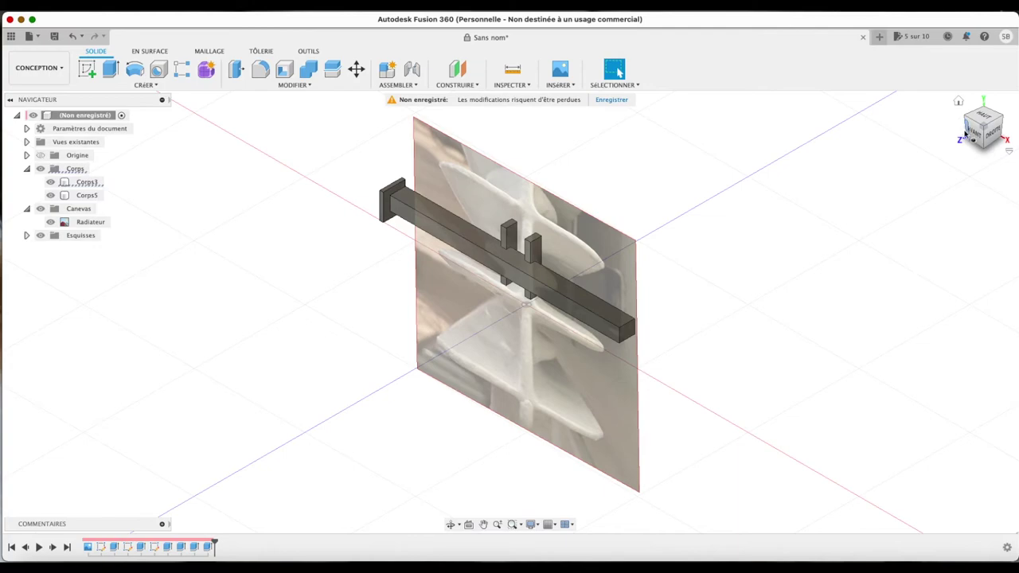
{"action": "left_click", "coordinate": [972, 134]}
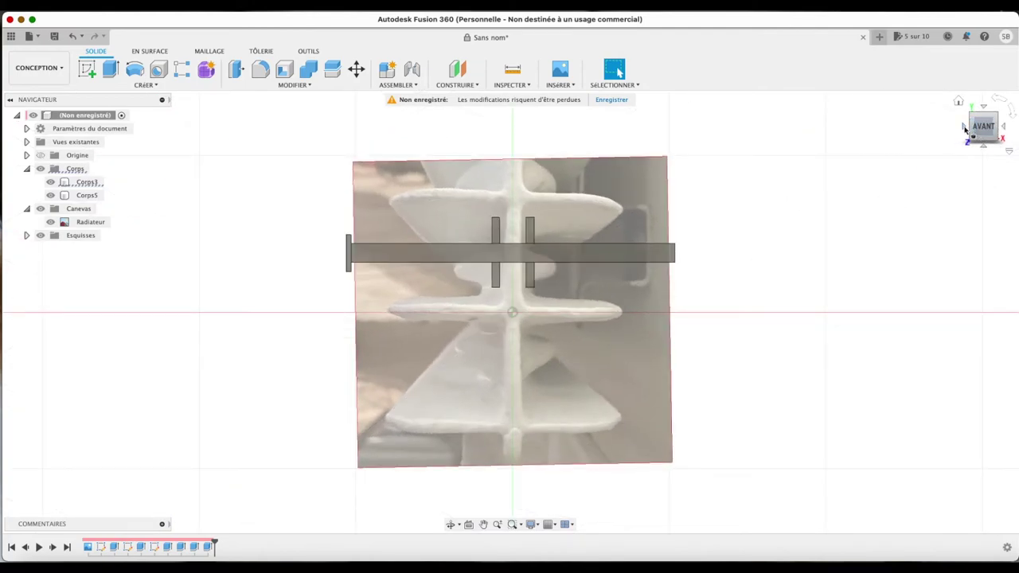
{"action": "left_click", "coordinate": [966, 129]}
{"action": "left_click", "coordinate": [516, 260]}
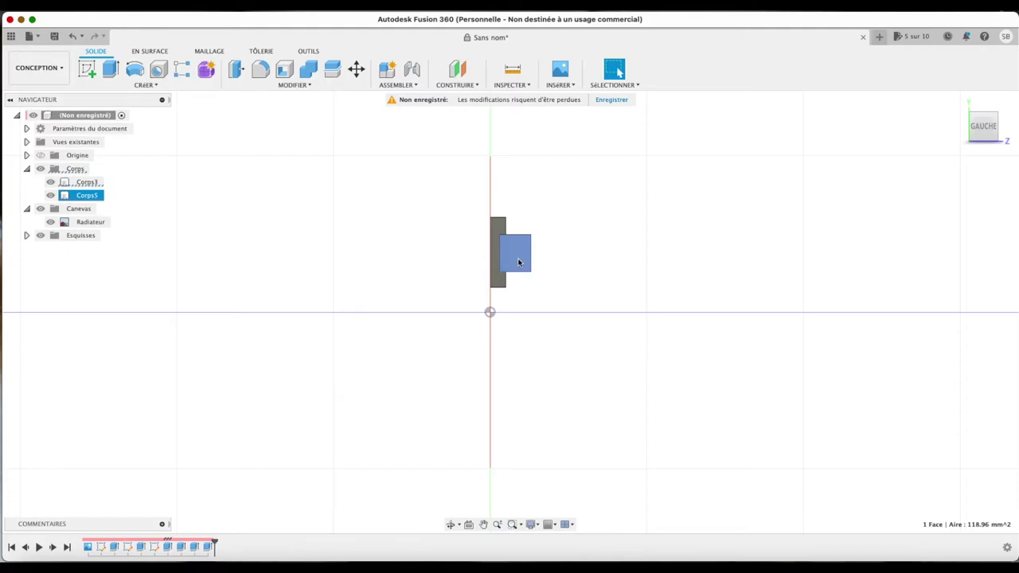
Extrude that face two-sided as a join, stretching the second side 104.503 mm along the bar
{"action": "key", "text": "e"}
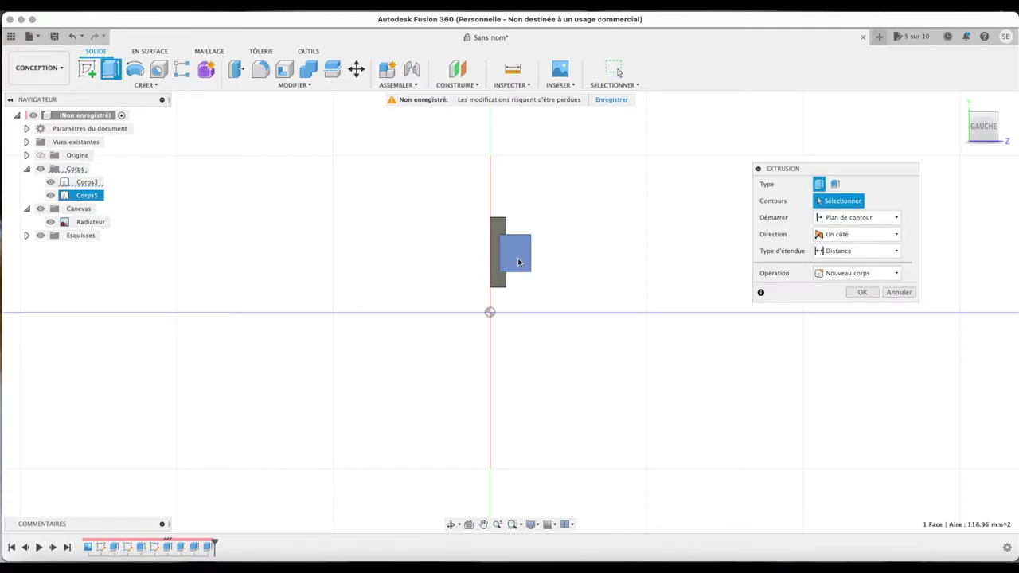
{"action": "left_click_drag", "start_coordinate": [982, 127], "coordinate": [819, 129]}
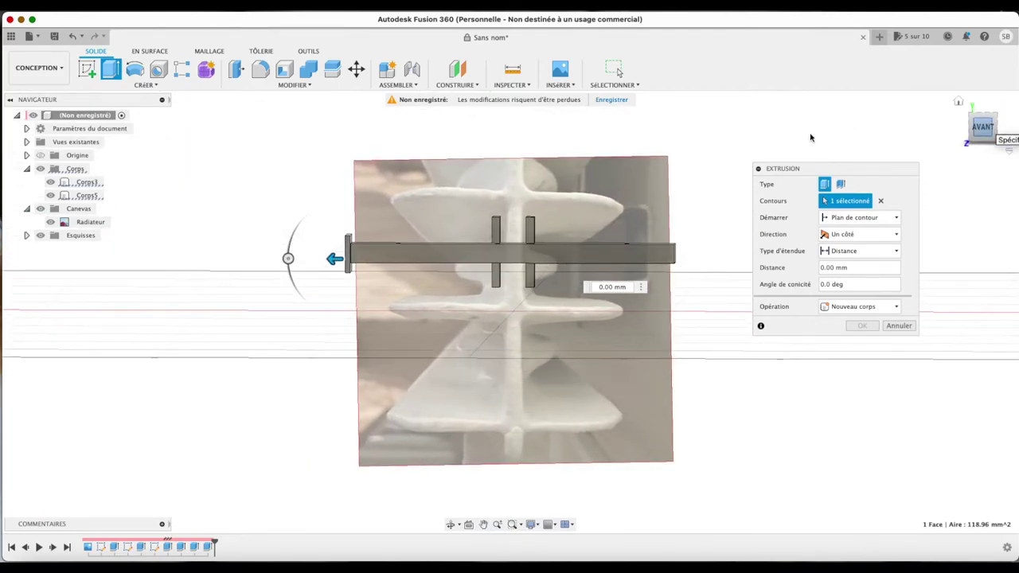
{"action": "left_click_drag", "start_coordinate": [333, 258], "coordinate": [671, 262]}
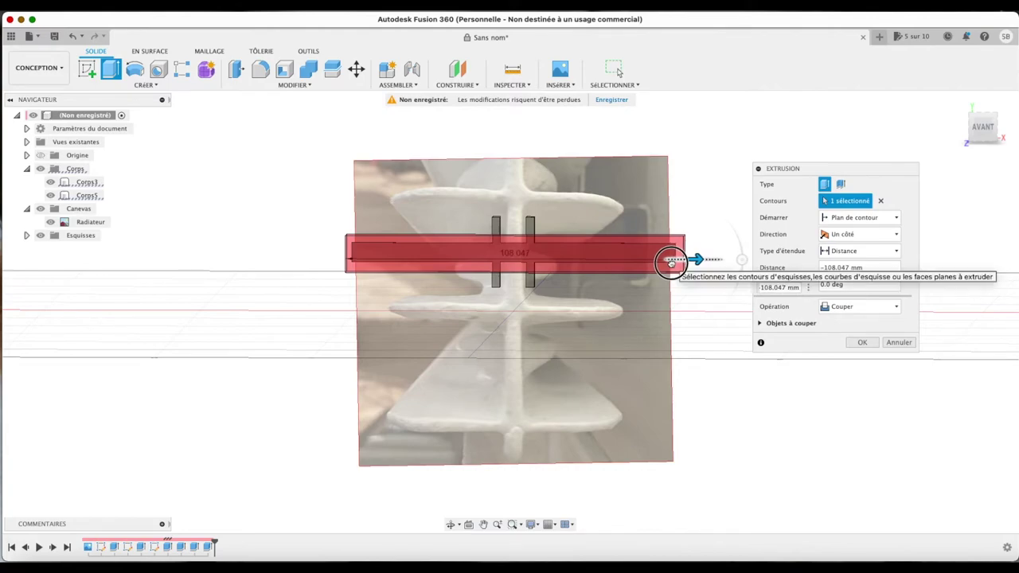
{"action": "left_click", "coordinate": [841, 237]}
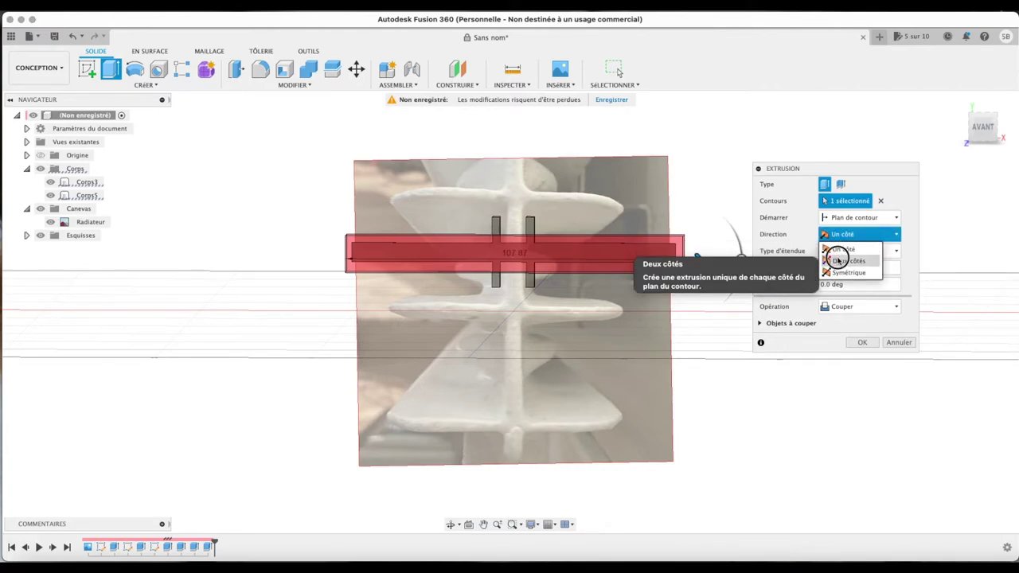
{"action": "left_click", "coordinate": [845, 260]}
{"action": "left_click_drag", "start_coordinate": [359, 263], "coordinate": [684, 280]}
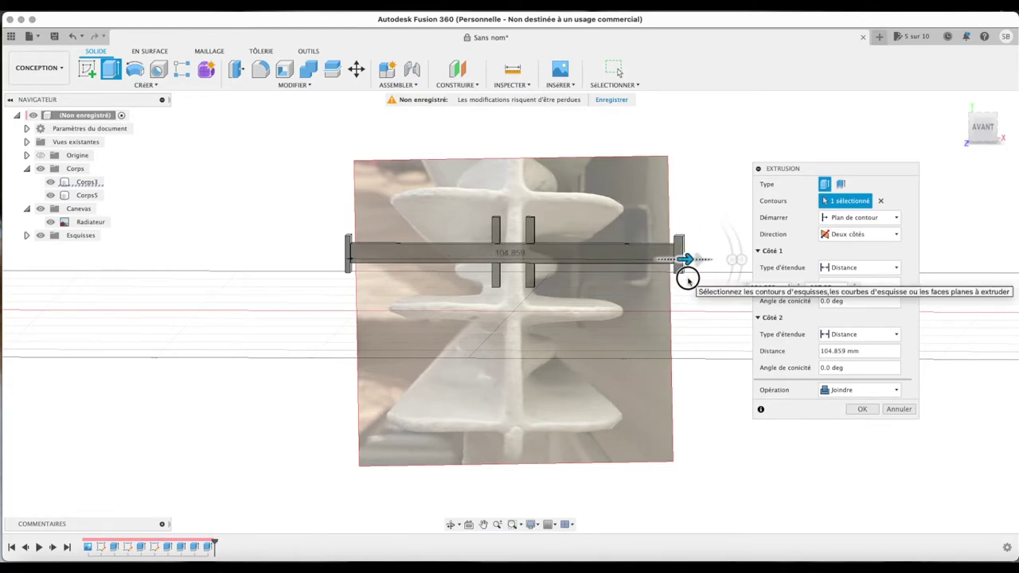
{"action": "scroll", "coordinate": [682, 275], "scroll_direction": "up", "scroll_amount": 5}
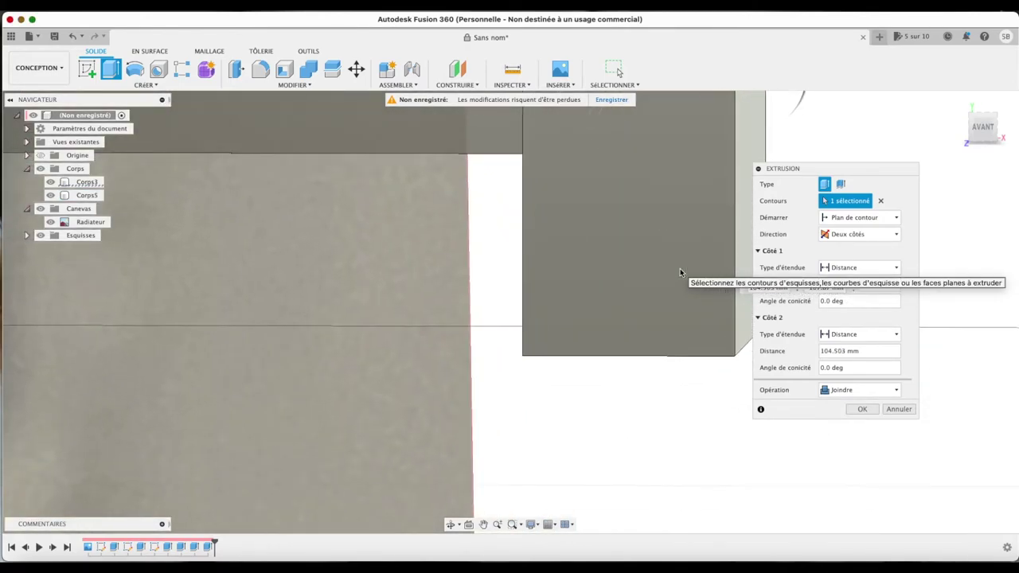
{"action": "scroll", "coordinate": [679, 270], "scroll_direction": "down", "scroll_amount": 2}
{"action": "scroll", "coordinate": [679, 268], "scroll_direction": "down", "scroll_amount": 1}
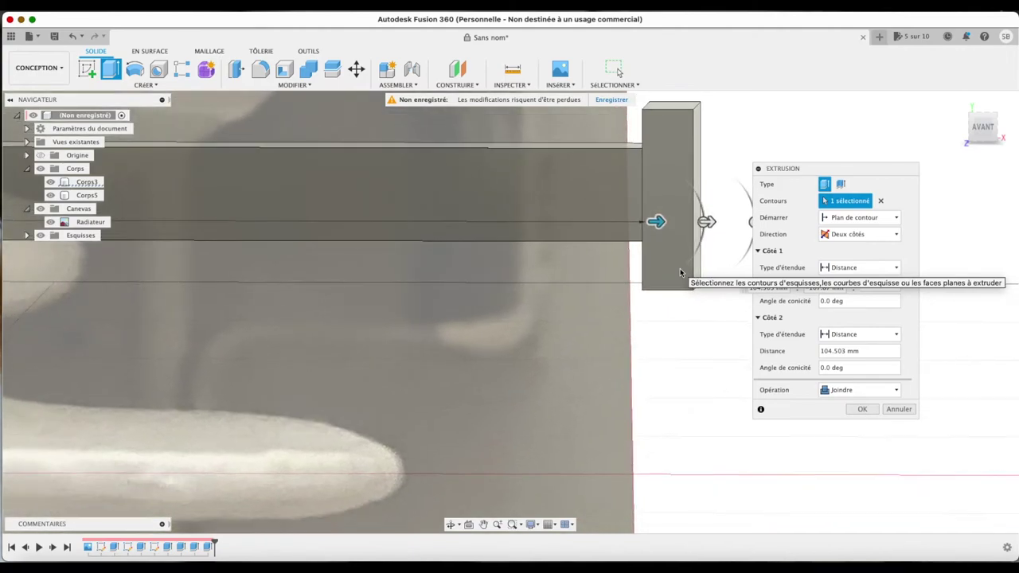
{"action": "left_click", "coordinate": [860, 409]}
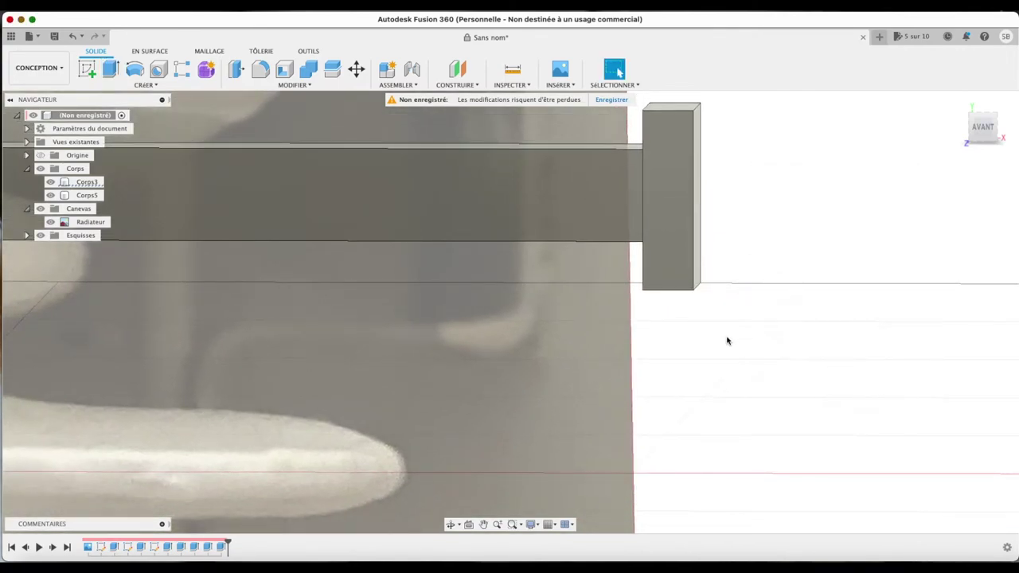
Switch to the front (AVANT) view and pan to centre the bar over the radiator photo
{"action": "left_click", "coordinate": [981, 126]}
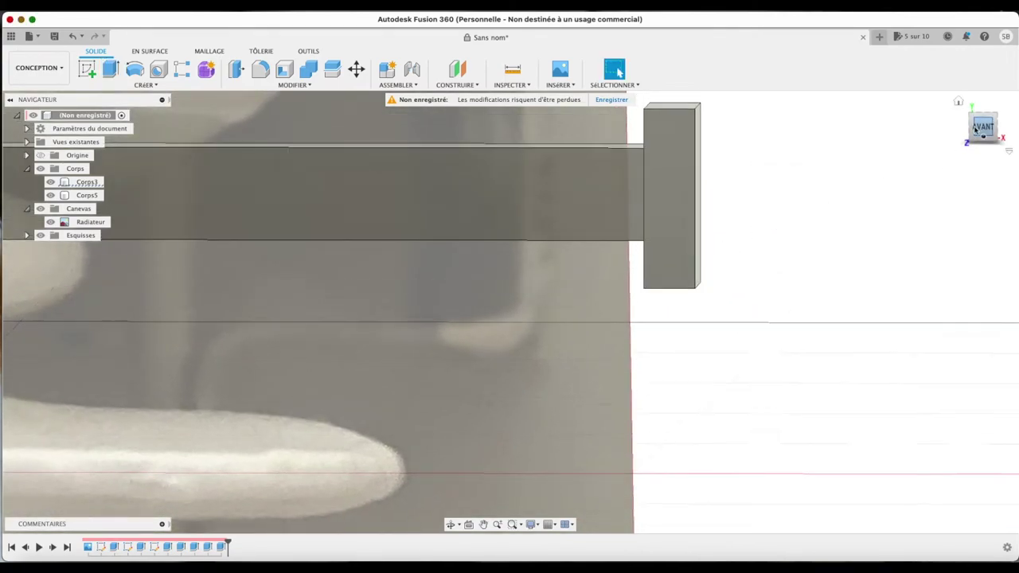
{"action": "left_click", "coordinate": [657, 187]}
{"action": "scroll", "coordinate": [284, 228], "scroll_direction": "down", "scroll_amount": 3}
{"action": "scroll", "coordinate": [283, 227], "scroll_direction": "down", "scroll_amount": 2}
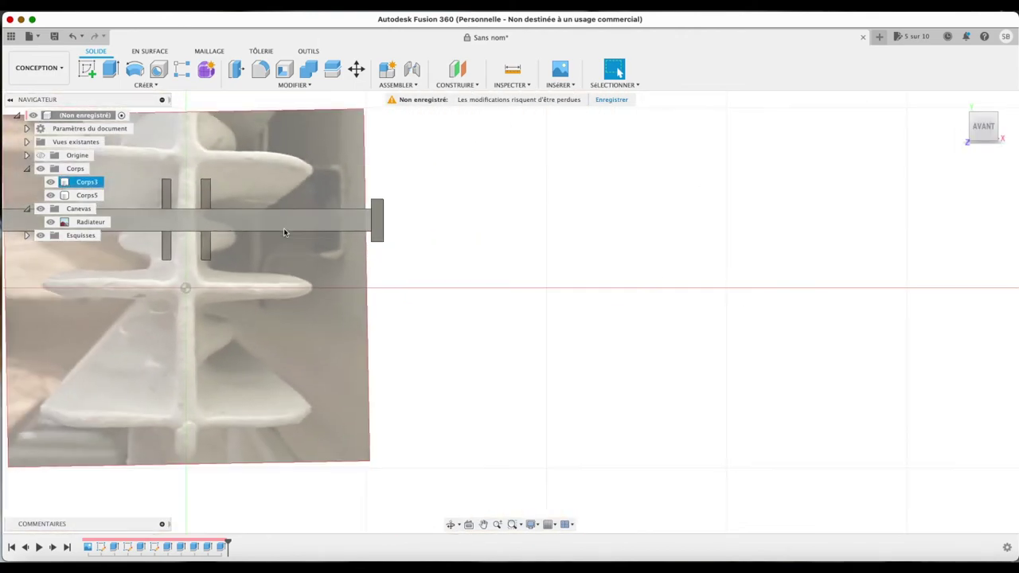
{"action": "left_click", "coordinate": [483, 525]}
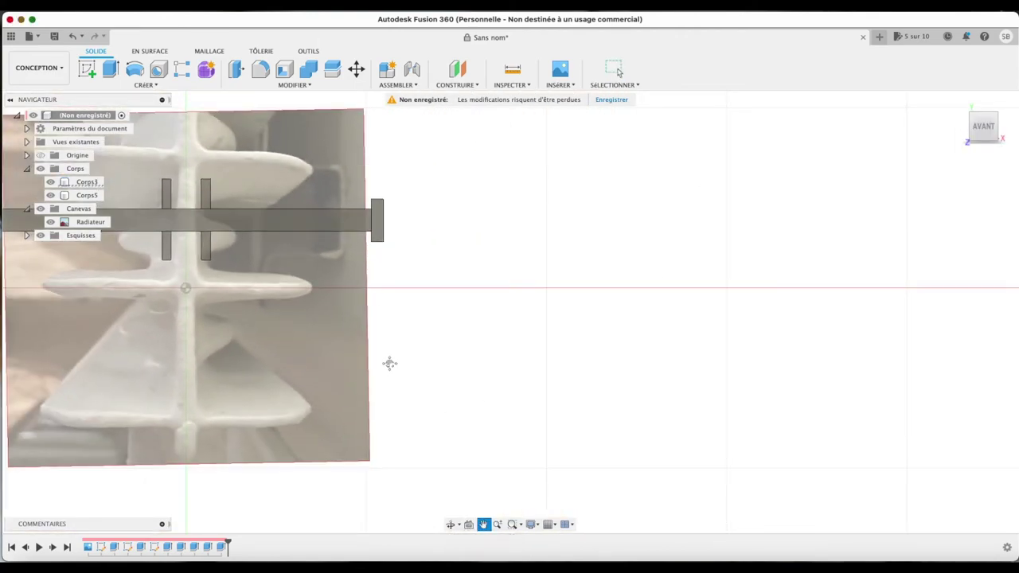
{"action": "left_click_drag", "start_coordinate": [390, 362], "coordinate": [748, 422]}
{"action": "scroll", "coordinate": [420, 334], "scroll_direction": "up", "scroll_amount": 3}
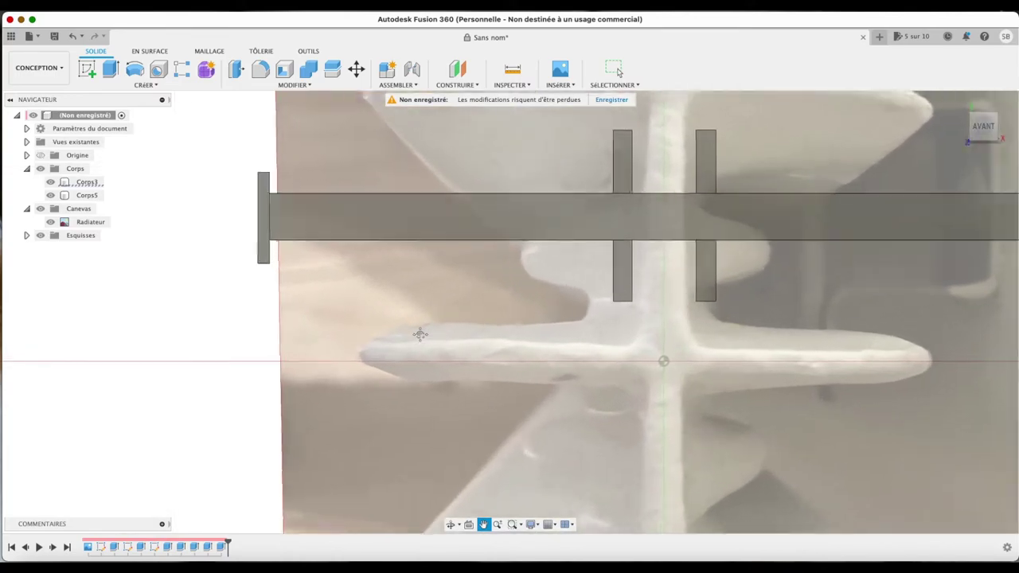
{"action": "scroll", "coordinate": [420, 335], "scroll_direction": "up", "scroll_amount": 2}
{"action": "key", "text": "Escape"}
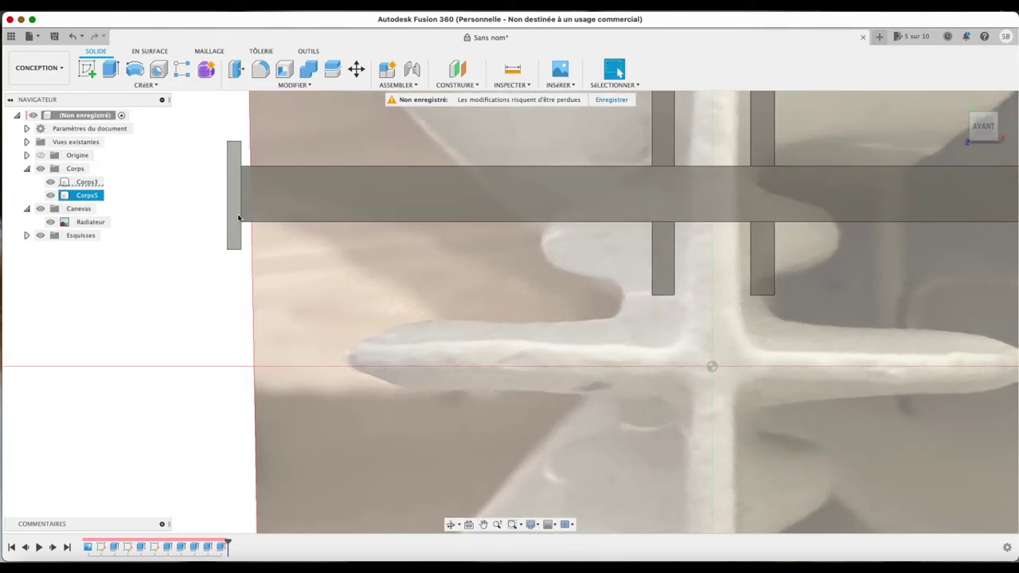
Measure between the left end block's top corners: 1.545 mm
{"action": "left_click", "coordinate": [509, 84]}
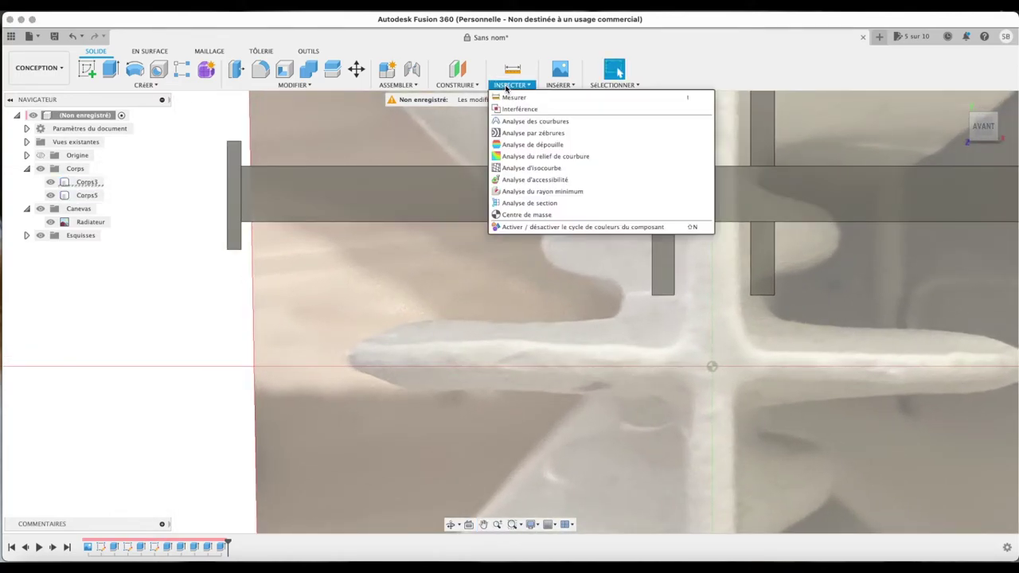
{"action": "left_click", "coordinate": [509, 98]}
{"action": "left_click", "coordinate": [227, 142]}
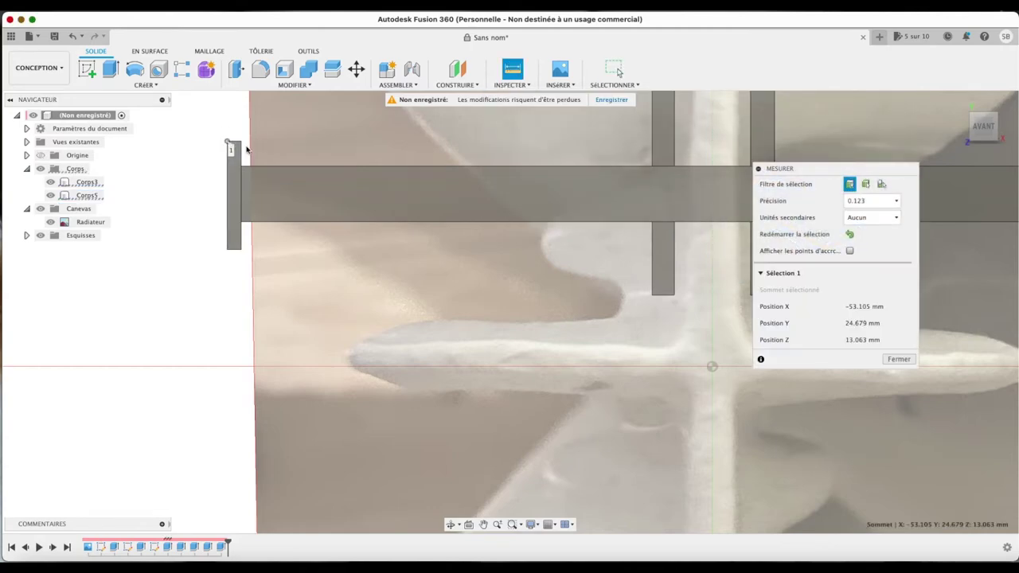
{"action": "left_click", "coordinate": [242, 144]}
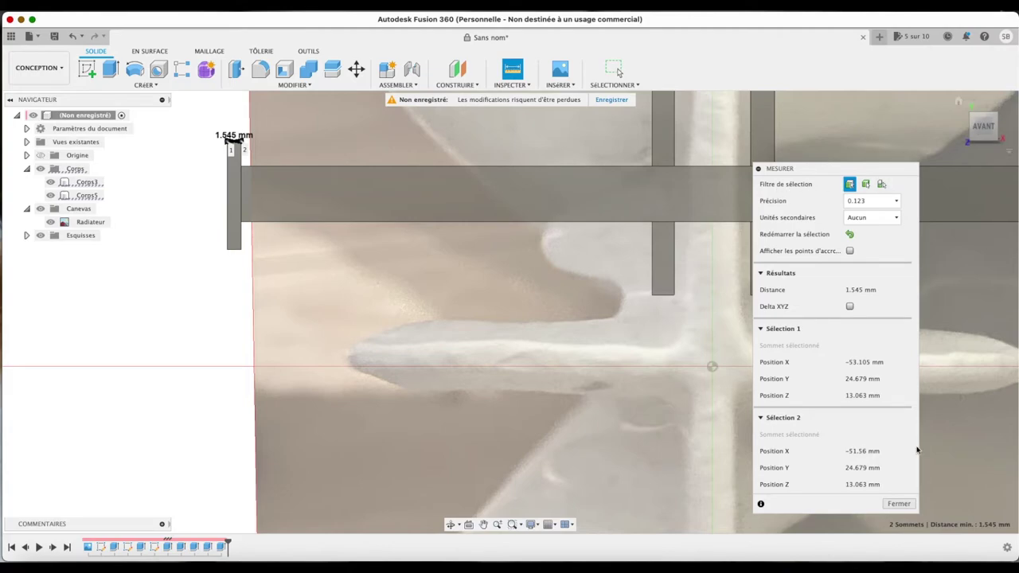
{"action": "left_click", "coordinate": [898, 503]}
Bring the bar's right end into view and measure its end block's top corners: 3.367 mm
{"action": "scroll", "coordinate": [955, 326], "scroll_direction": "down", "scroll_amount": 2}
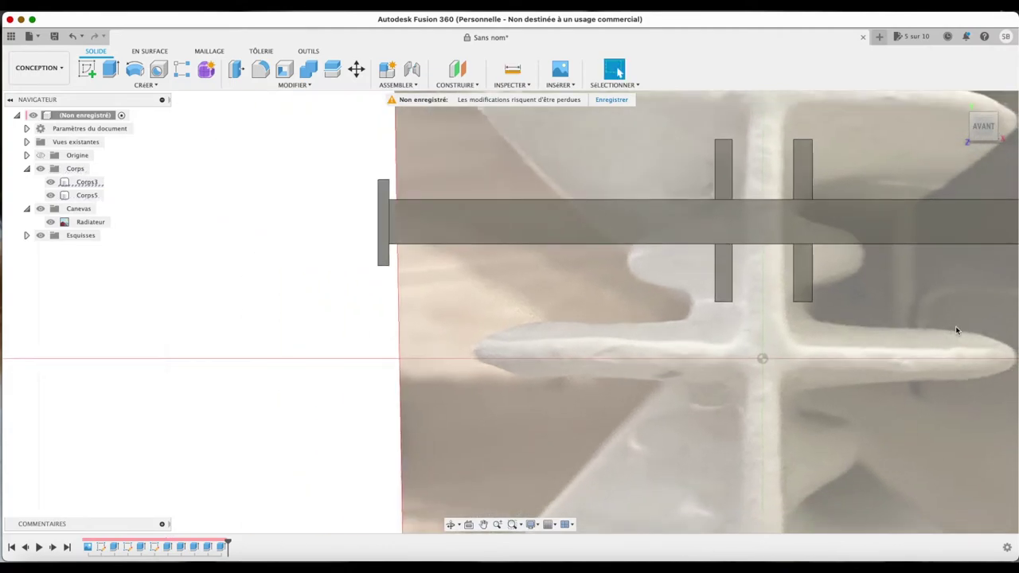
{"action": "scroll", "coordinate": [955, 326], "scroll_direction": "down", "scroll_amount": 2}
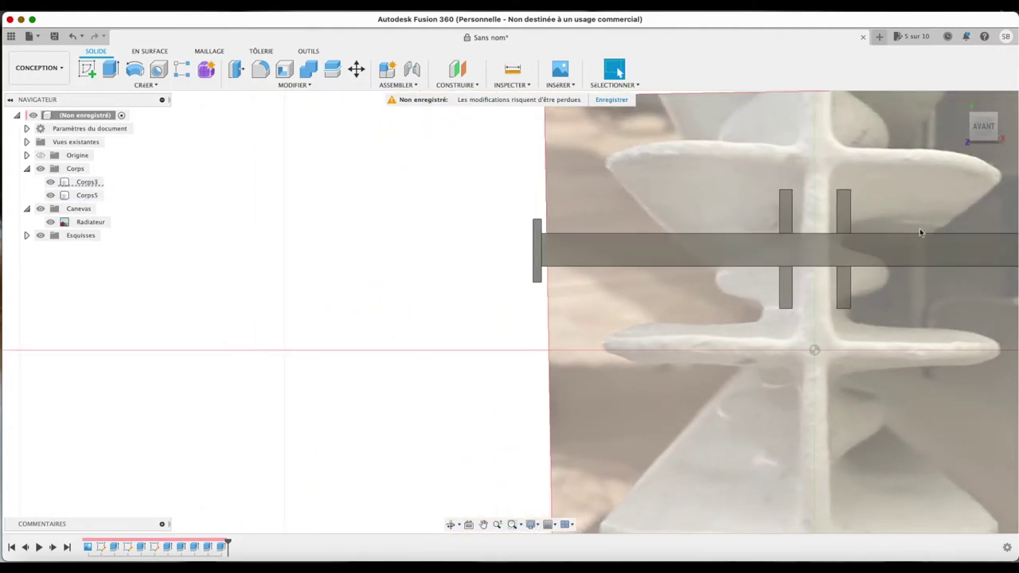
{"action": "left_click", "coordinate": [482, 523]}
{"action": "left_click_drag", "start_coordinate": [784, 356], "coordinate": [408, 402]}
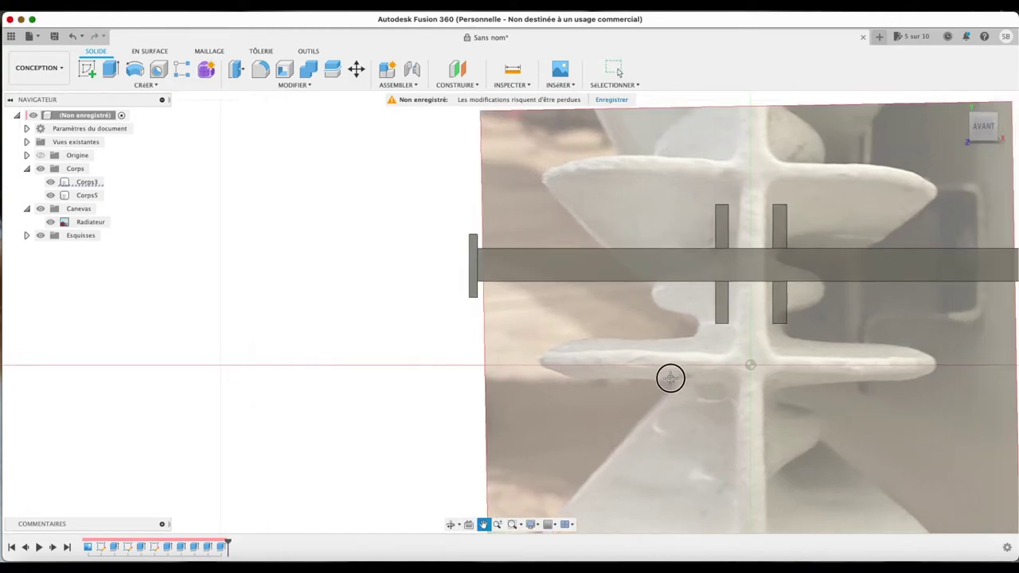
{"action": "key", "text": "Escape"}
{"action": "scroll", "coordinate": [755, 300], "scroll_direction": "up", "scroll_amount": 1}
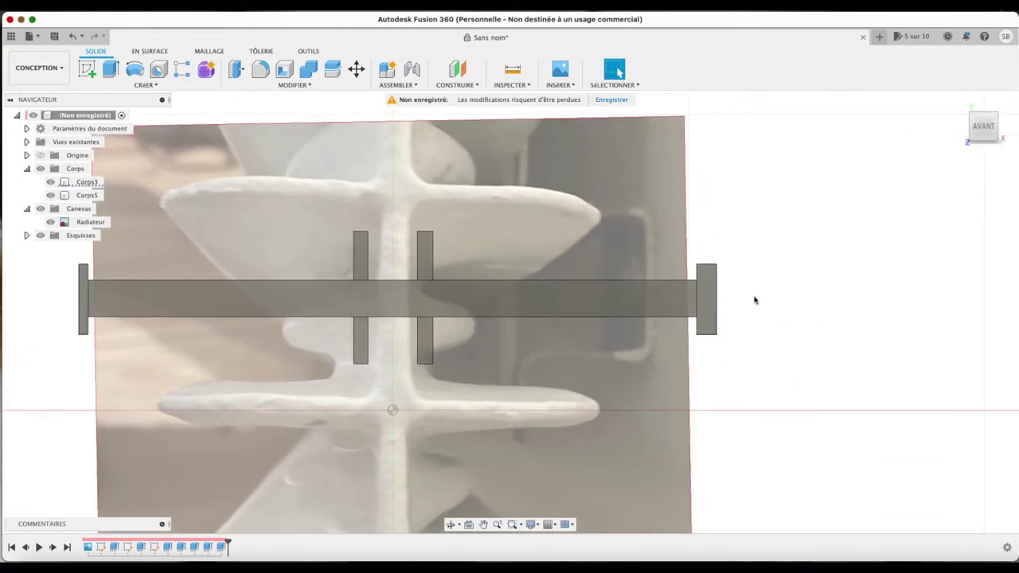
{"action": "scroll", "coordinate": [754, 300], "scroll_direction": "up", "scroll_amount": 3}
{"action": "scroll", "coordinate": [754, 300], "scroll_direction": "up", "scroll_amount": 2}
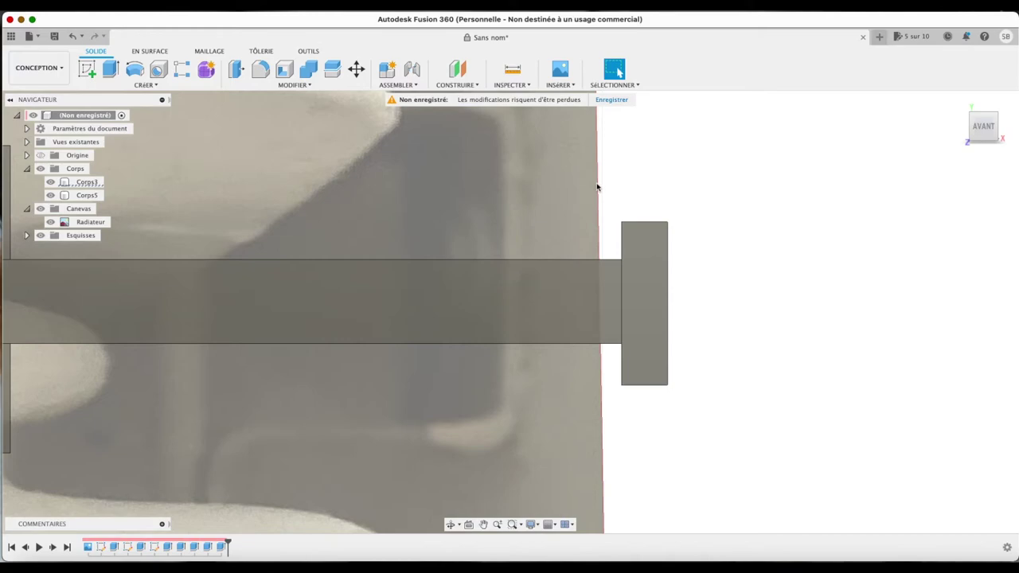
{"action": "left_click", "coordinate": [512, 86]}
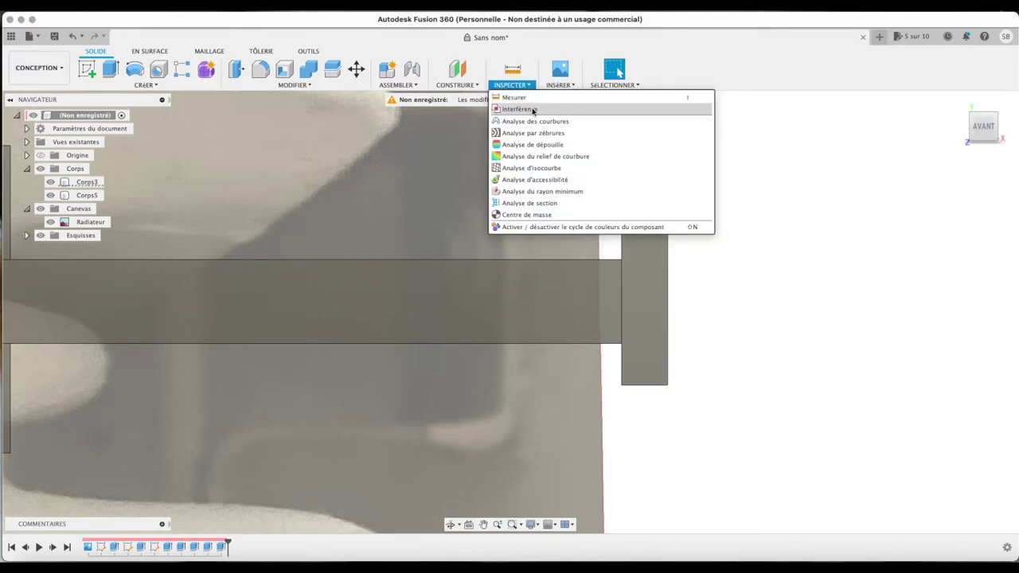
{"action": "left_click", "coordinate": [528, 98]}
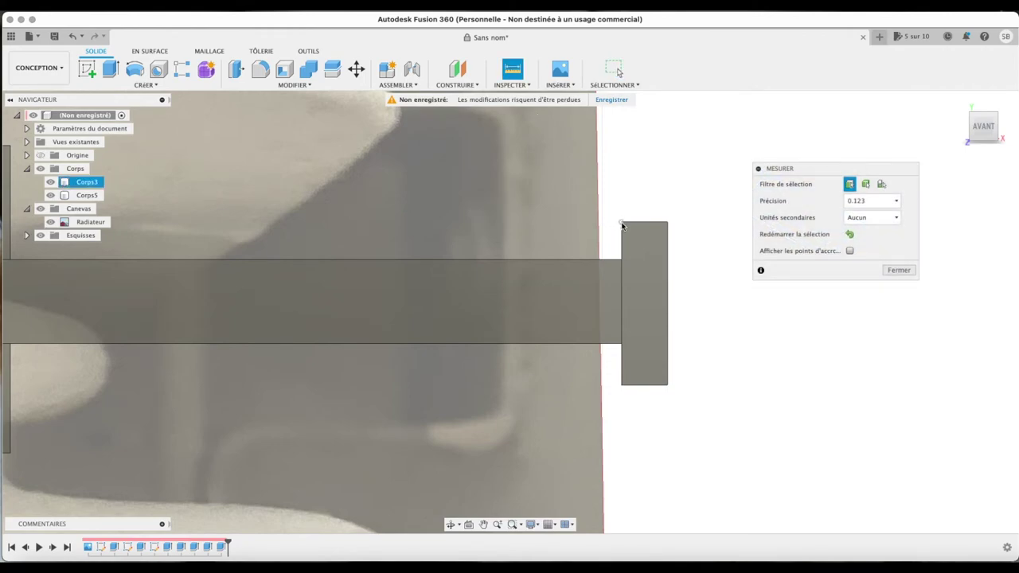
{"action": "left_click", "coordinate": [621, 223]}
{"action": "left_click", "coordinate": [667, 224]}
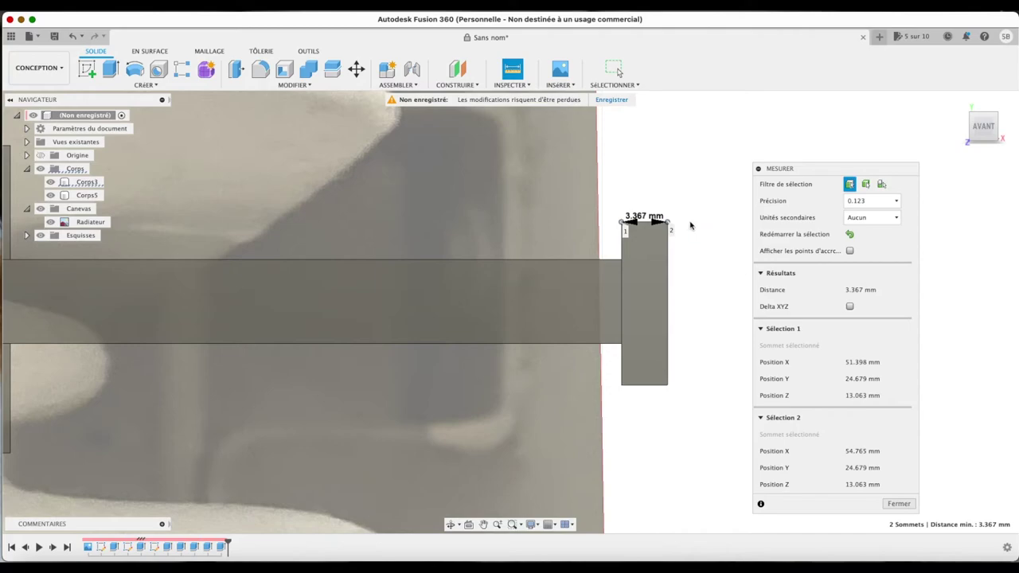
{"action": "left_click", "coordinate": [898, 505]}
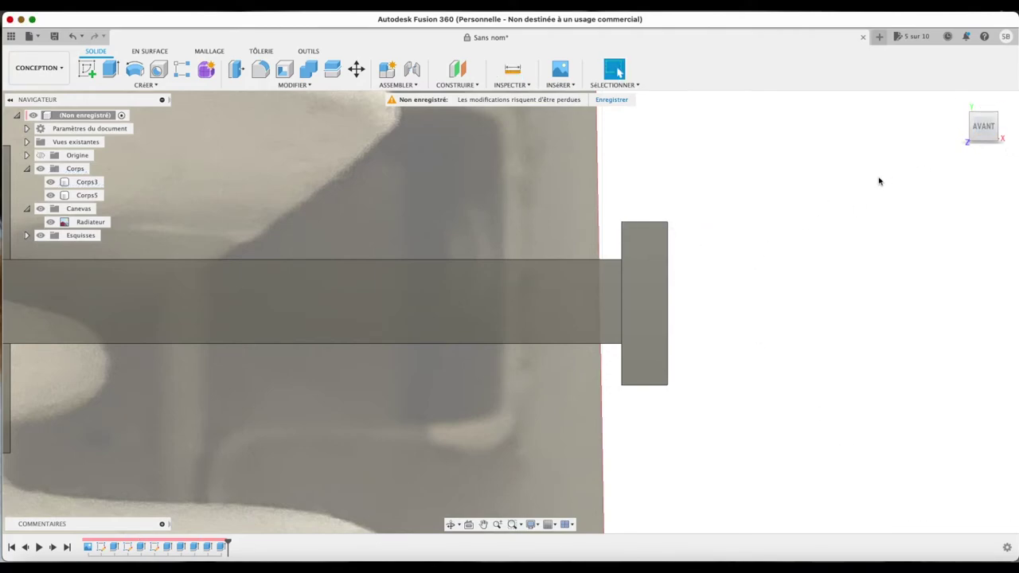
Select the right end block's front face, then recentre the whole bar in the front view
{"action": "mouse_move", "coordinate": [982, 125]}
{"action": "middle_mouse_down", "text": "shift"}
{"action": "mouse_move", "coordinate": [915, 132]}
{"action": "mouse_move", "coordinate": [914, 143]}
{"action": "middle_mouse_up", "text": "shift"}
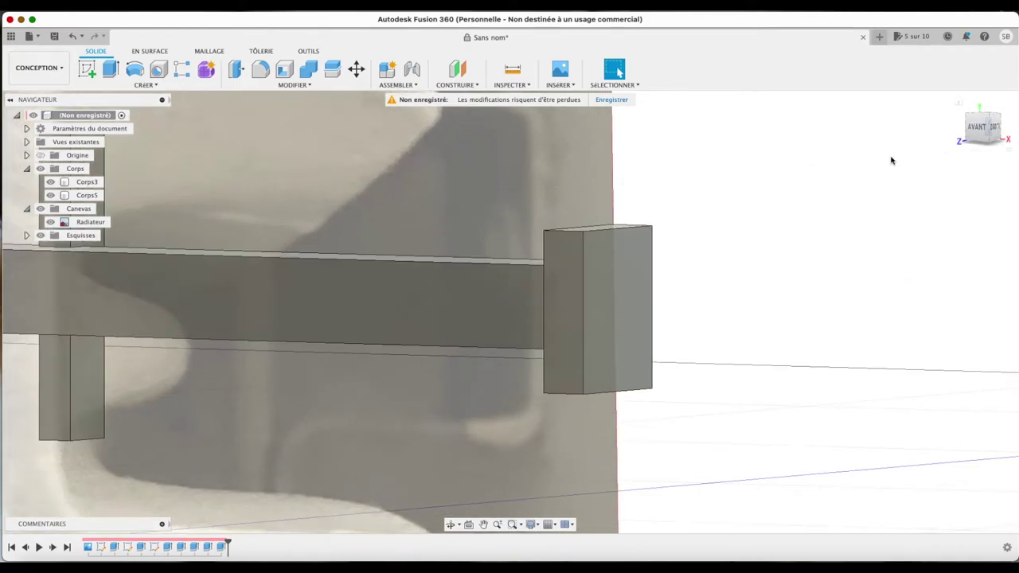
{"action": "left_click", "coordinate": [614, 290]}
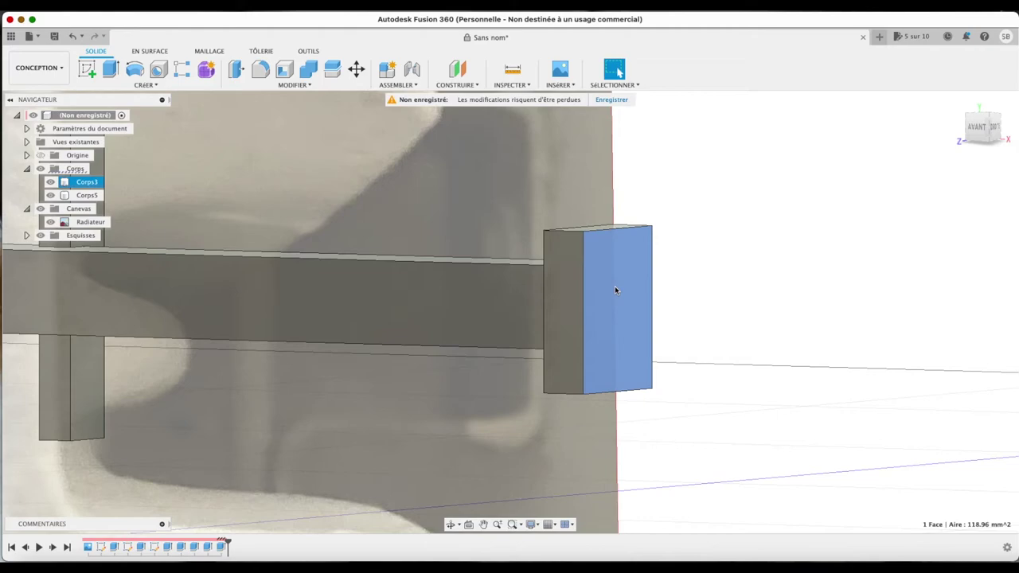
{"action": "left_click", "coordinate": [977, 129]}
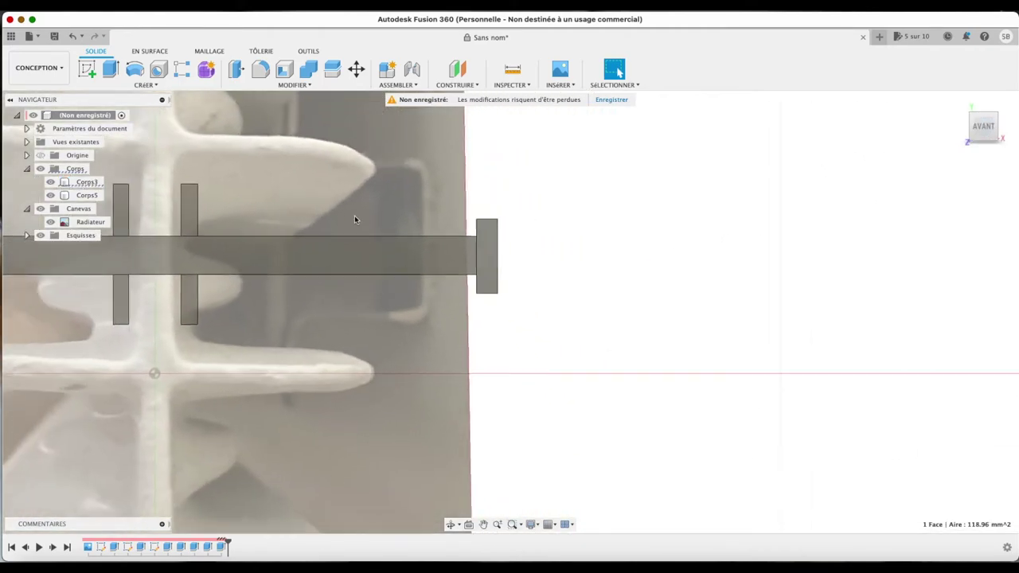
{"action": "scroll", "coordinate": [354, 219], "scroll_direction": "down", "scroll_amount": 1}
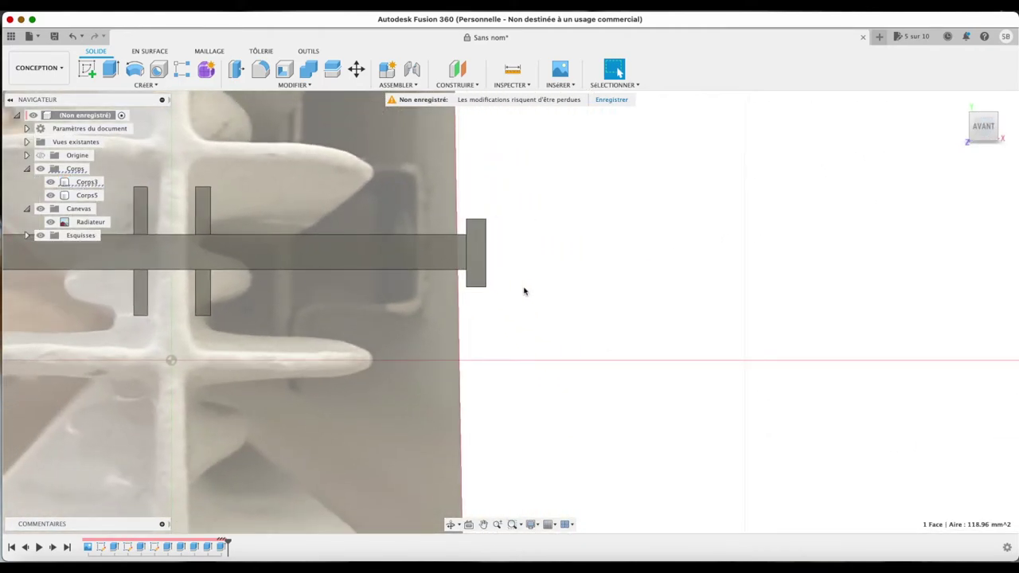
{"action": "left_click", "coordinate": [483, 524]}
{"action": "left_click_drag", "start_coordinate": [366, 411], "coordinate": [694, 447]}
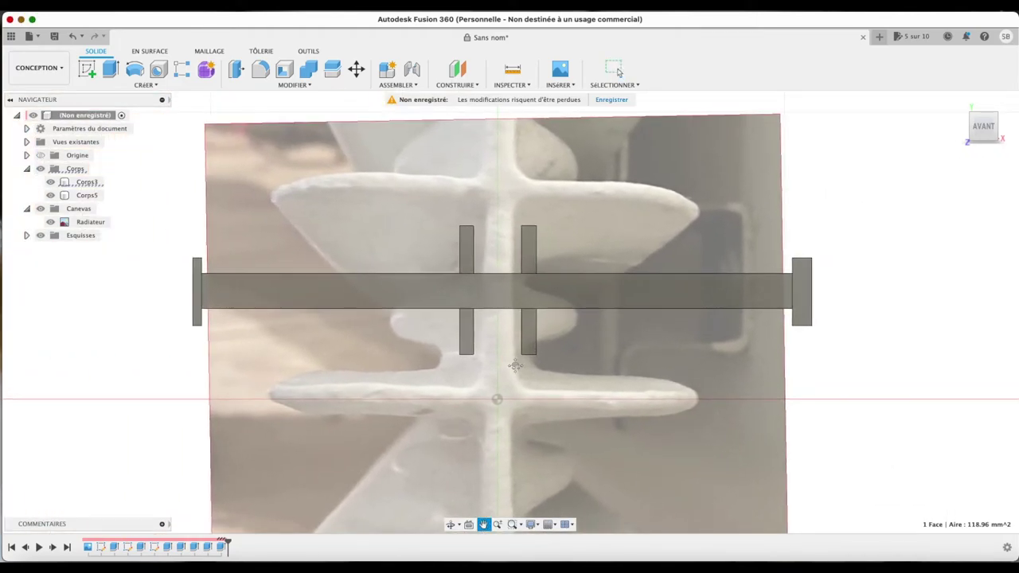
{"action": "scroll", "coordinate": [534, 159], "scroll_direction": "up", "scroll_amount": 1}
{"action": "left_click", "coordinate": [518, 84]}
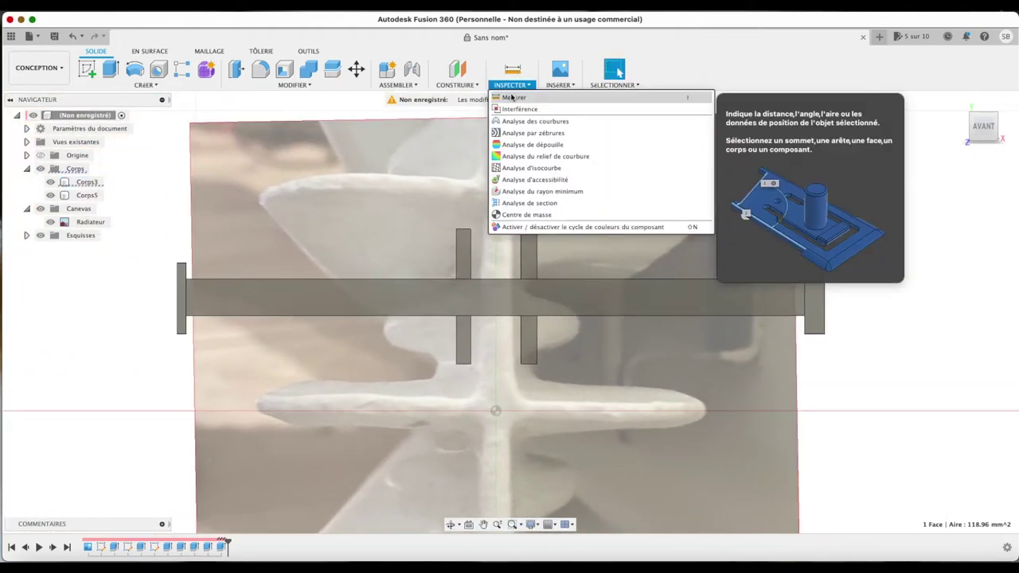
{"action": "left_click", "coordinate": [513, 96]}
{"action": "left_click", "coordinate": [180, 266]}
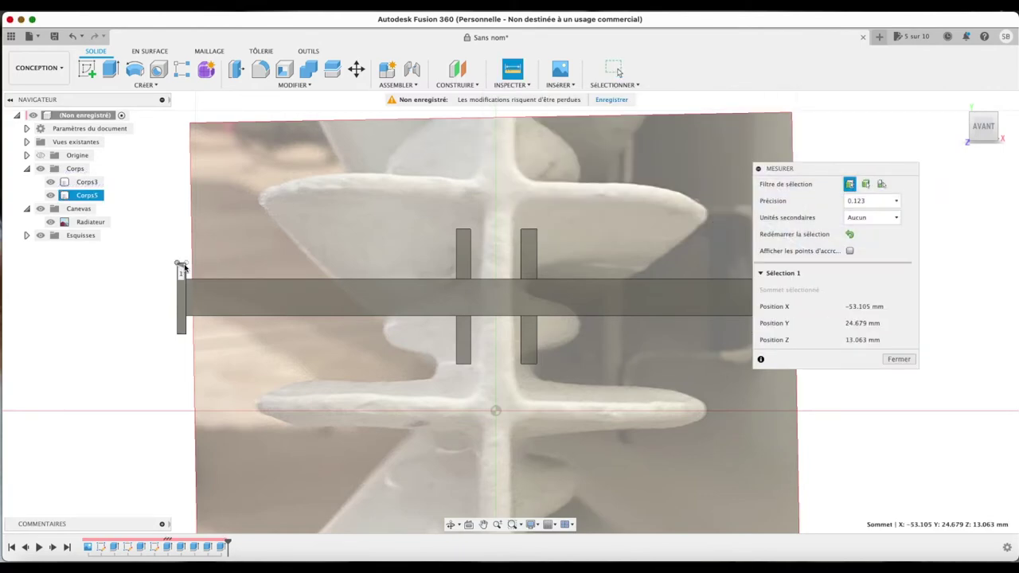
{"action": "left_click", "coordinate": [184, 267]}
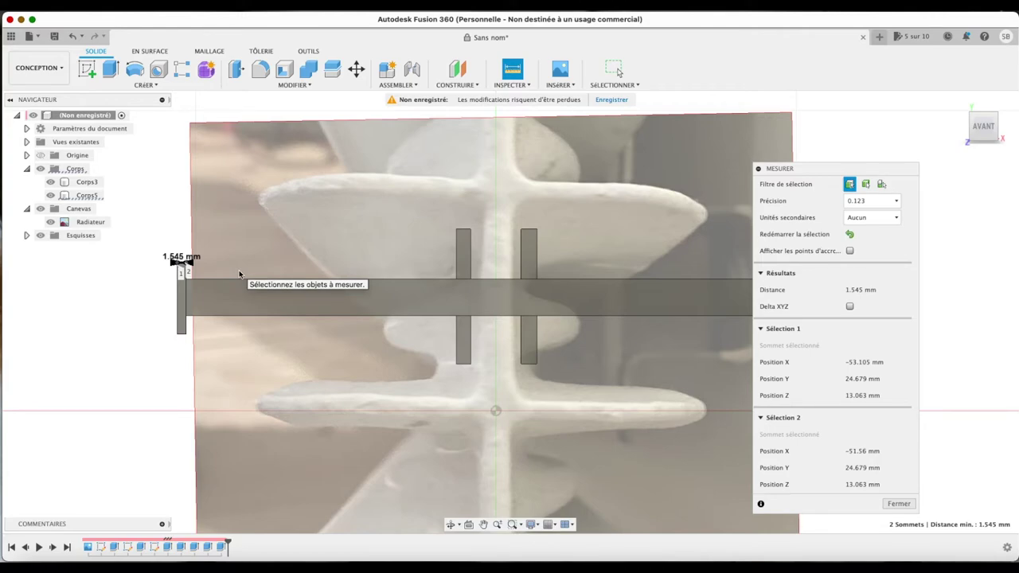
{"action": "left_click_drag", "start_coordinate": [807, 178], "coordinate": [479, 171]}
{"action": "left_click", "coordinate": [821, 230]}
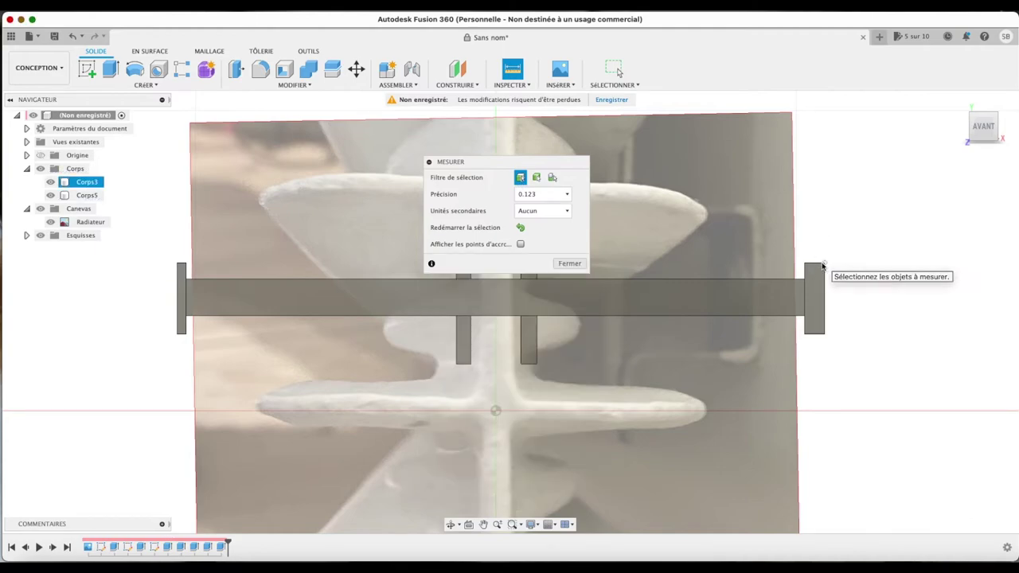
{"action": "left_click", "coordinate": [824, 269]}
{"action": "left_click", "coordinate": [807, 269]}
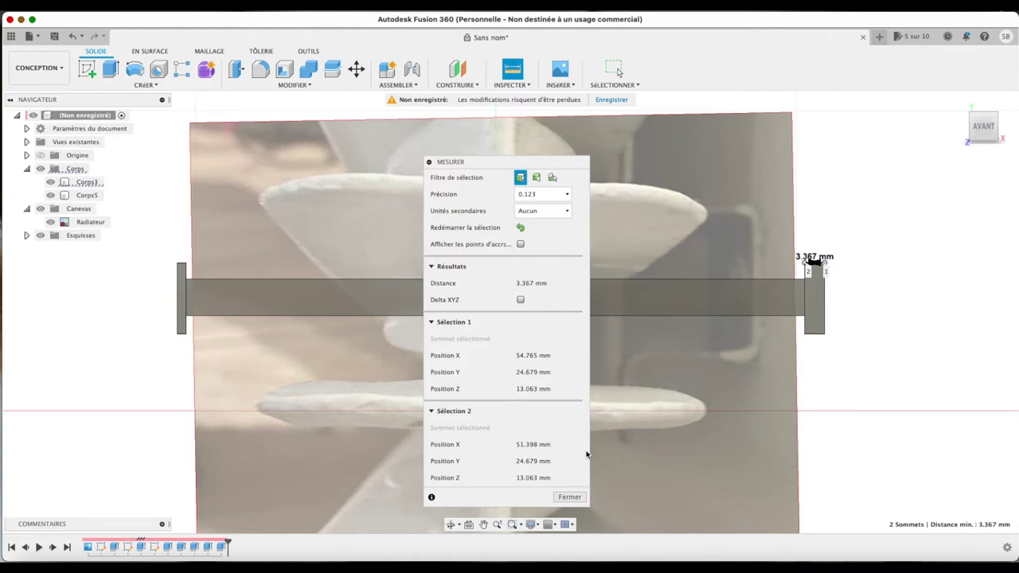
{"action": "left_click", "coordinate": [570, 495]}
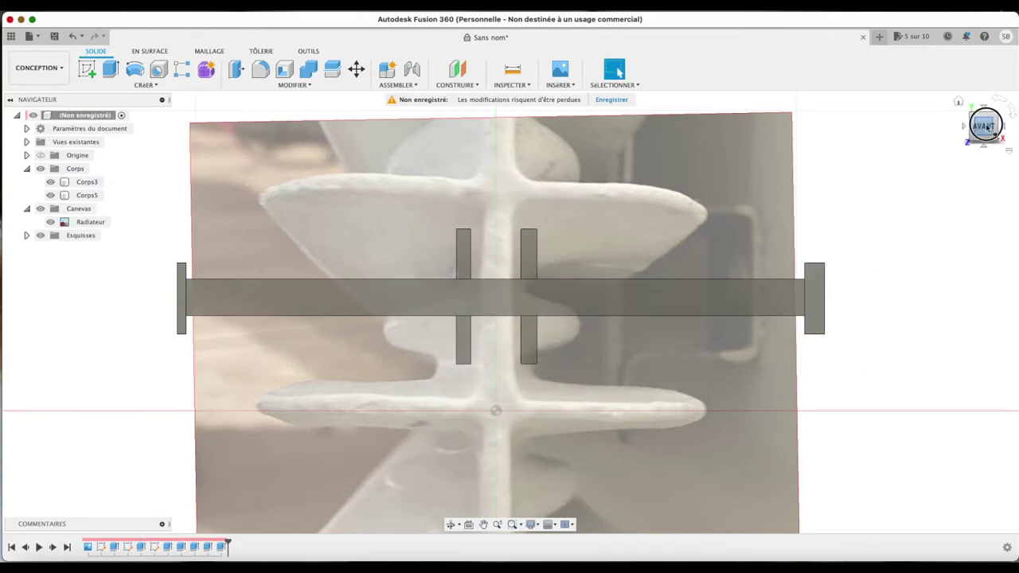
Extrude-cut the right end block's outer face by -1.822 mm
{"action": "left_click", "coordinate": [988, 127]}
{"action": "left_click", "coordinate": [796, 266]}
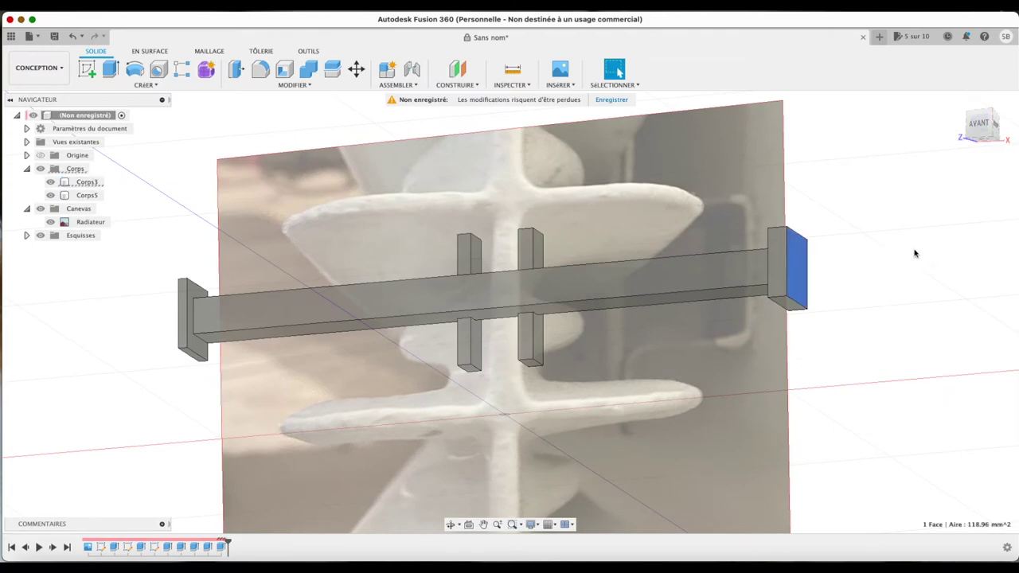
{"action": "key", "text": "e"}
{"action": "type", "text": "-1,822"}
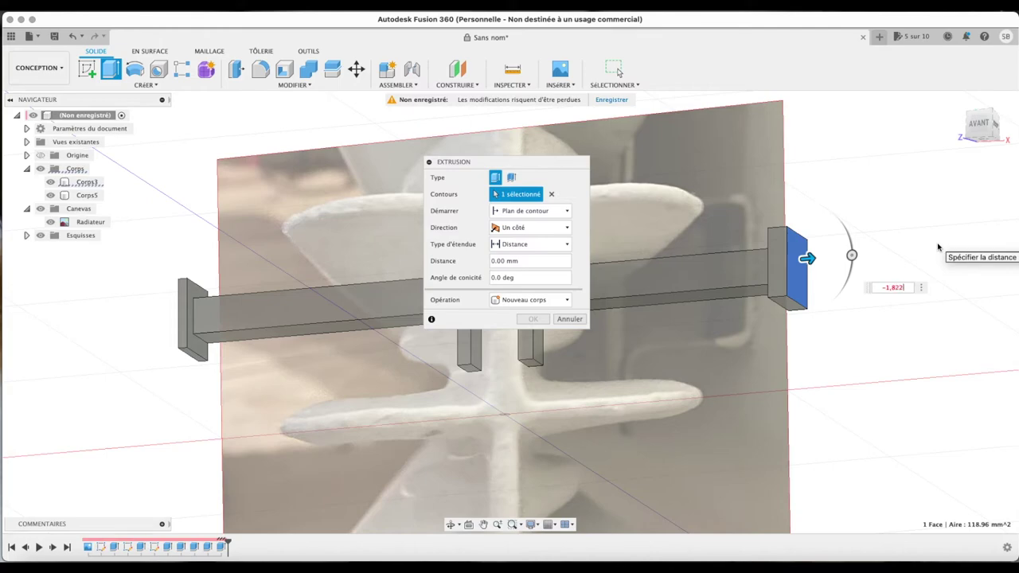
{"action": "key", "text": "Return"}
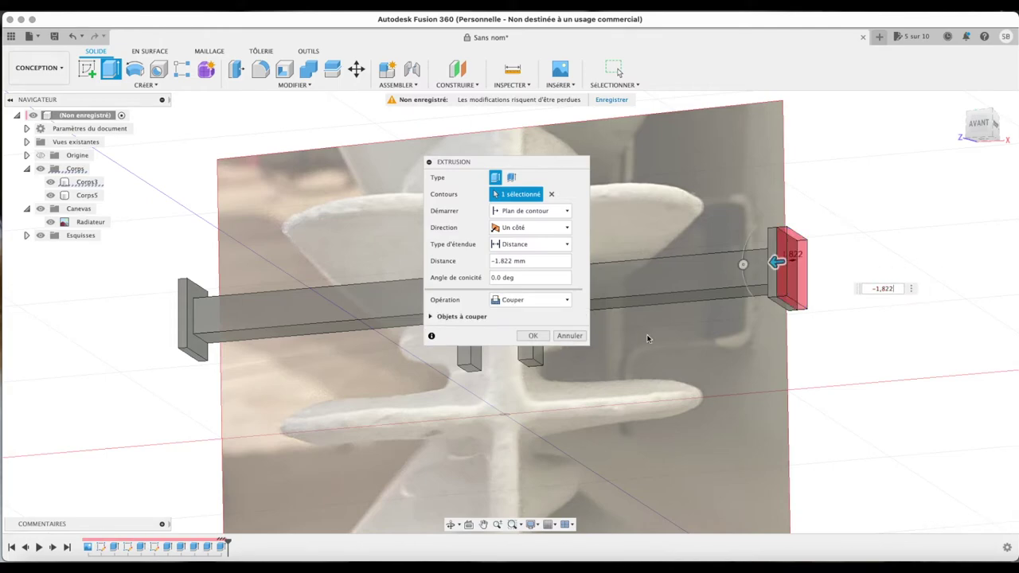
{"action": "left_click", "coordinate": [533, 335]}
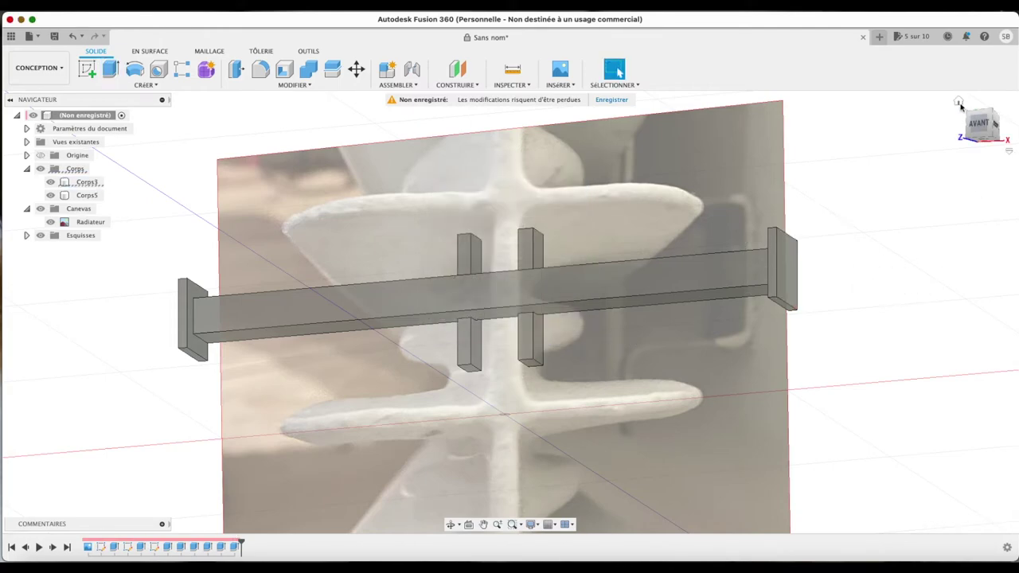
{"action": "left_click", "coordinate": [959, 104]}
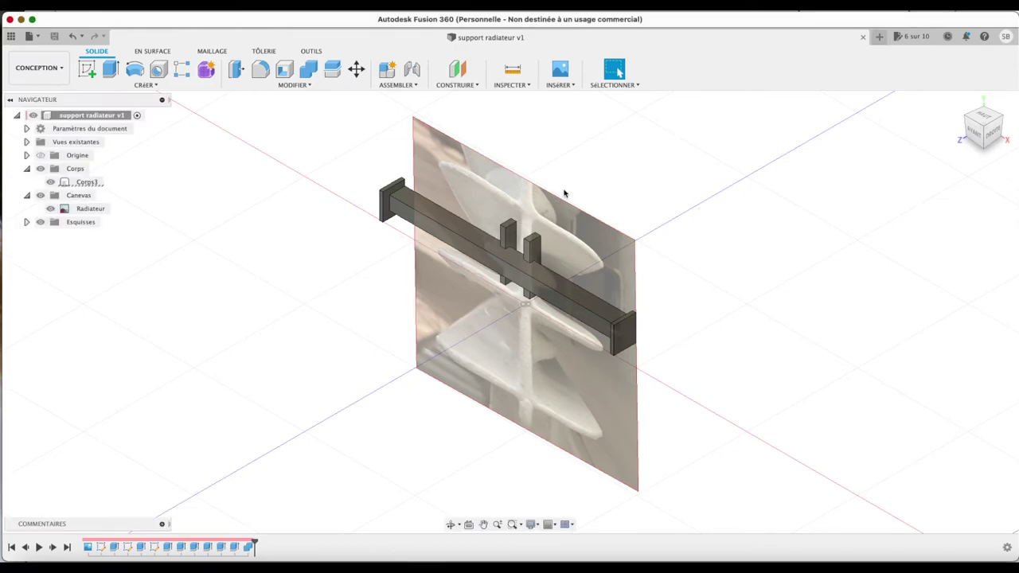
Cut both tab top faces down by -8.284 mm above the bar
{"action": "scroll", "coordinate": [515, 228], "scroll_direction": "up", "scroll_amount": 2}
{"action": "scroll", "coordinate": [514, 229], "scroll_direction": "up", "scroll_amount": 2}
{"action": "scroll", "coordinate": [514, 228], "scroll_direction": "up", "scroll_amount": 3}
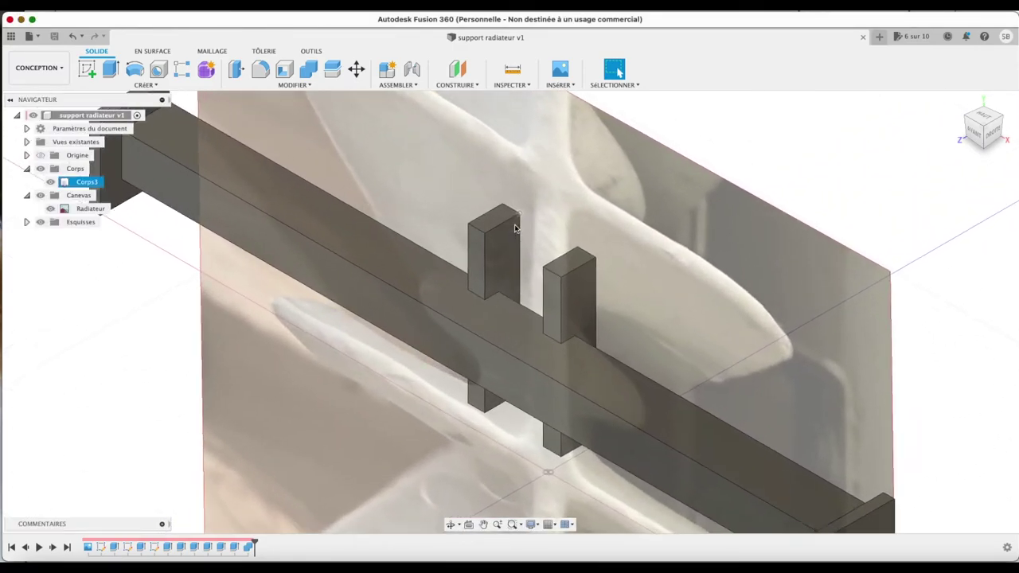
{"action": "scroll", "coordinate": [514, 228], "scroll_direction": "up", "scroll_amount": 3}
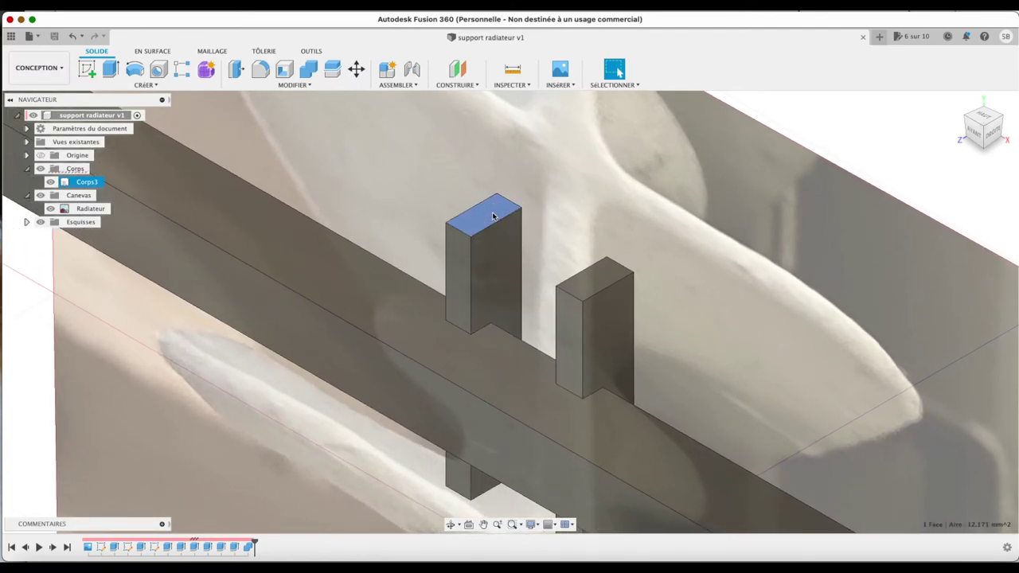
{"action": "left_click", "coordinate": [493, 215]}
{"action": "left_click", "coordinate": [600, 273], "text": "shift"}
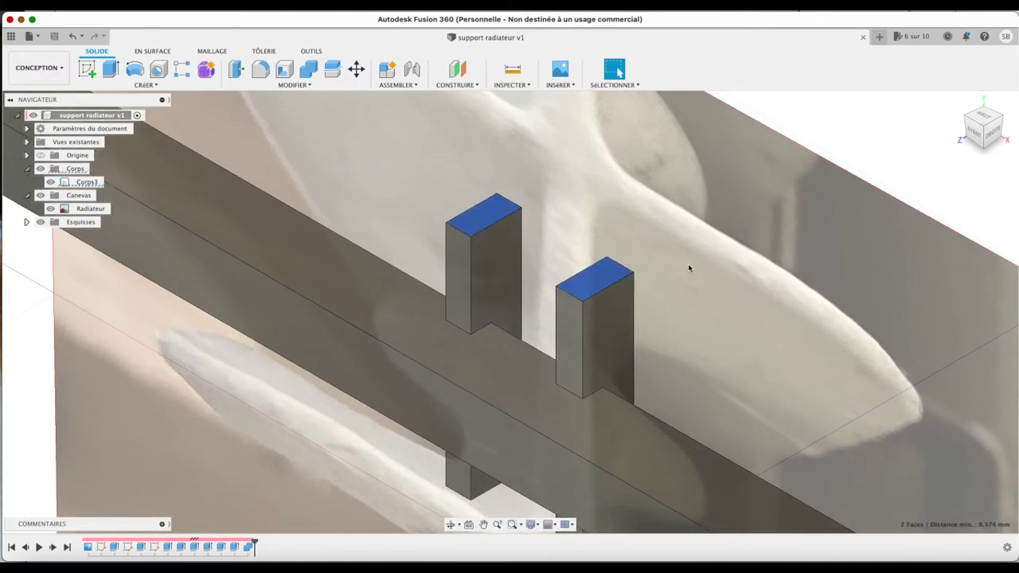
{"action": "key", "text": "e"}
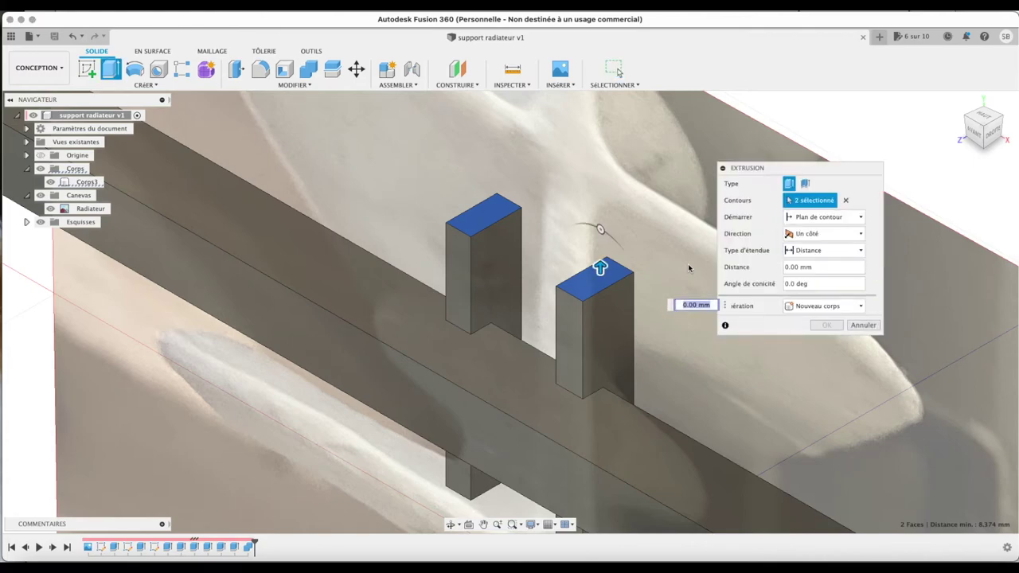
{"action": "left_click_drag", "start_coordinate": [602, 269], "coordinate": [595, 363]}
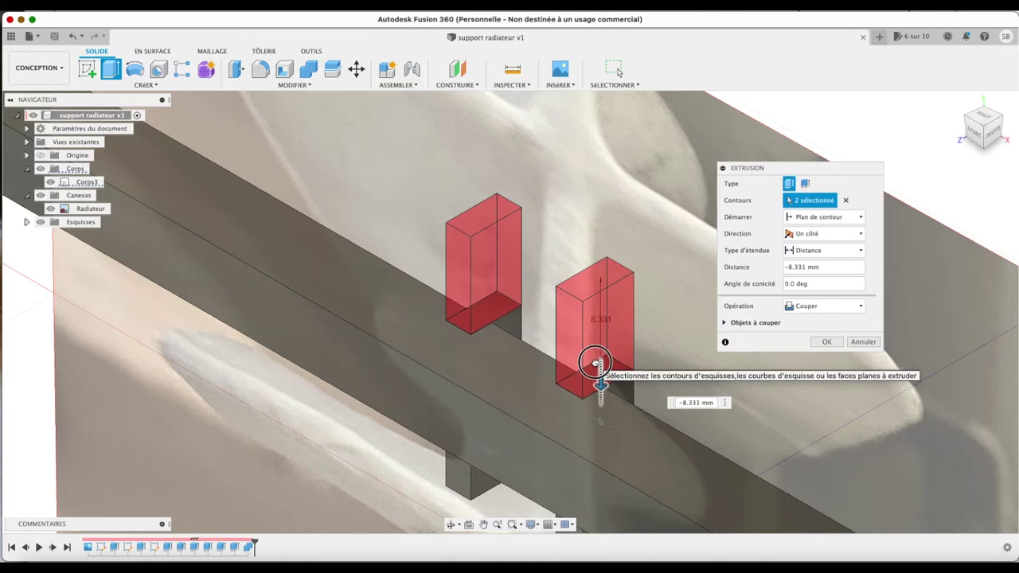
{"action": "left_click_drag", "start_coordinate": [595, 363], "coordinate": [596, 363]}
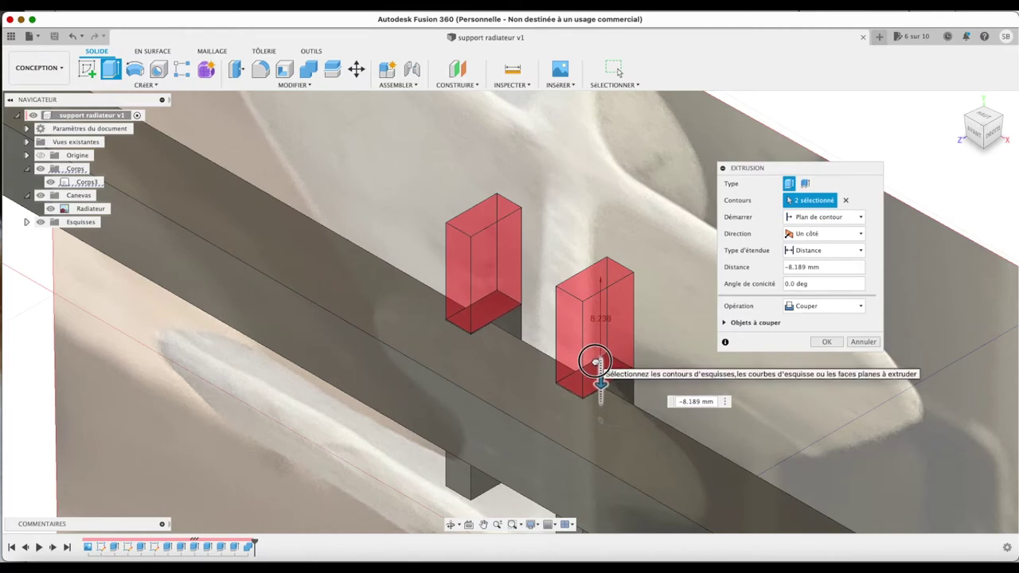
{"action": "left_click_drag", "start_coordinate": [595, 363], "coordinate": [597, 366]}
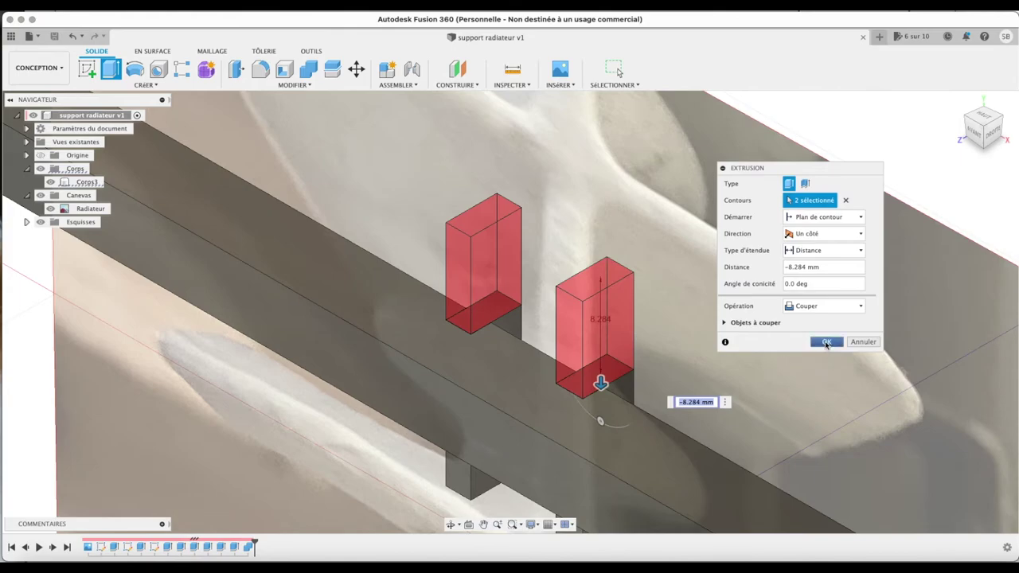
{"action": "left_click", "coordinate": [825, 343]}
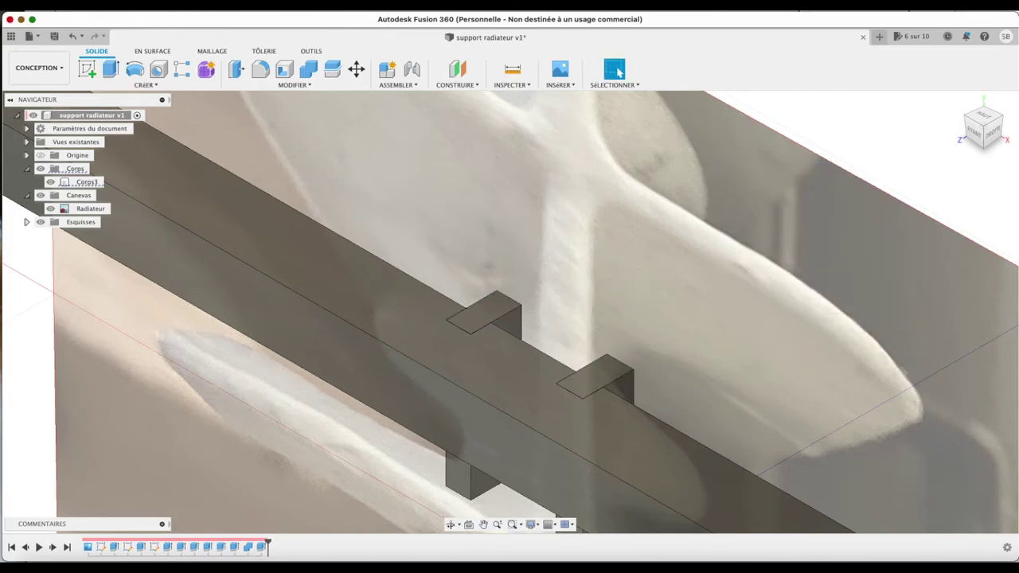
From below, cut both tab bottom faces by -7.92 mm
{"action": "left_click_drag", "start_coordinate": [977, 136], "coordinate": [996, 55]}
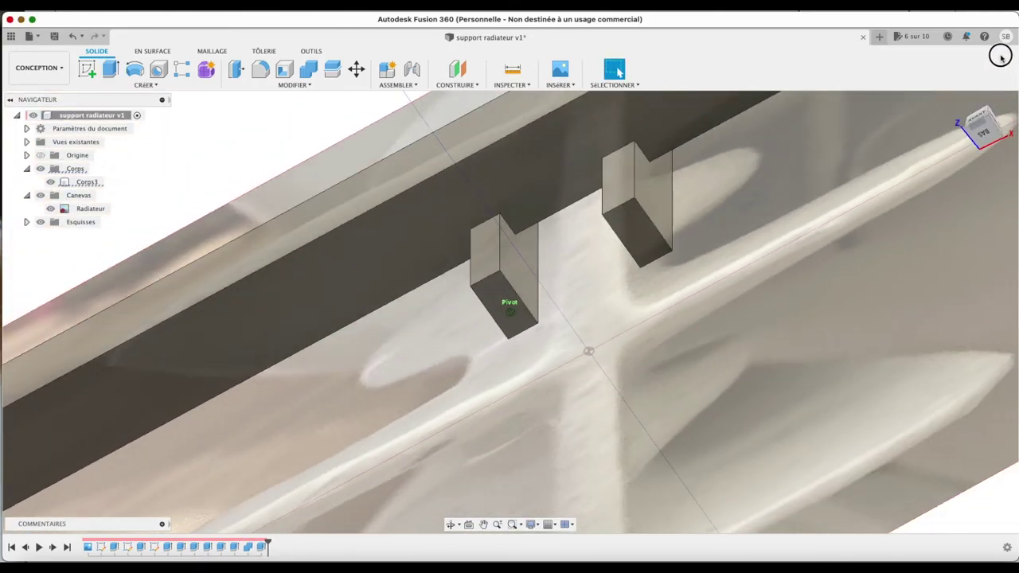
{"action": "left_click", "coordinate": [637, 229]}
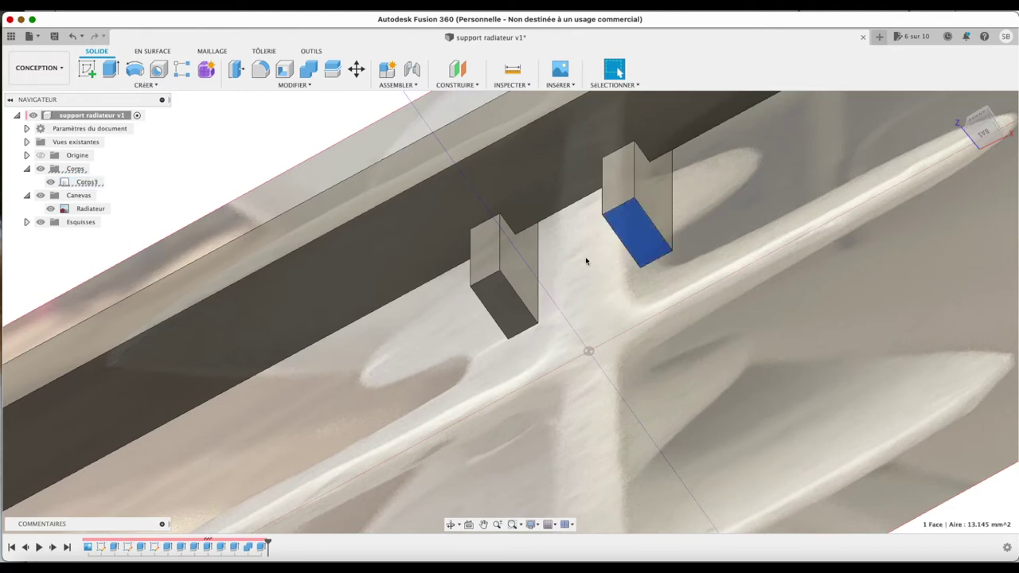
{"action": "left_click", "coordinate": [501, 296], "text": "shift"}
{"action": "key", "text": "e"}
{"action": "mouse_move", "coordinate": [497, 290]}
{"action": "left_mouse_down"}
{"action": "mouse_move", "coordinate": [508, 245]}
{"action": "mouse_move", "coordinate": [499, 229]}
{"action": "left_mouse_up"}
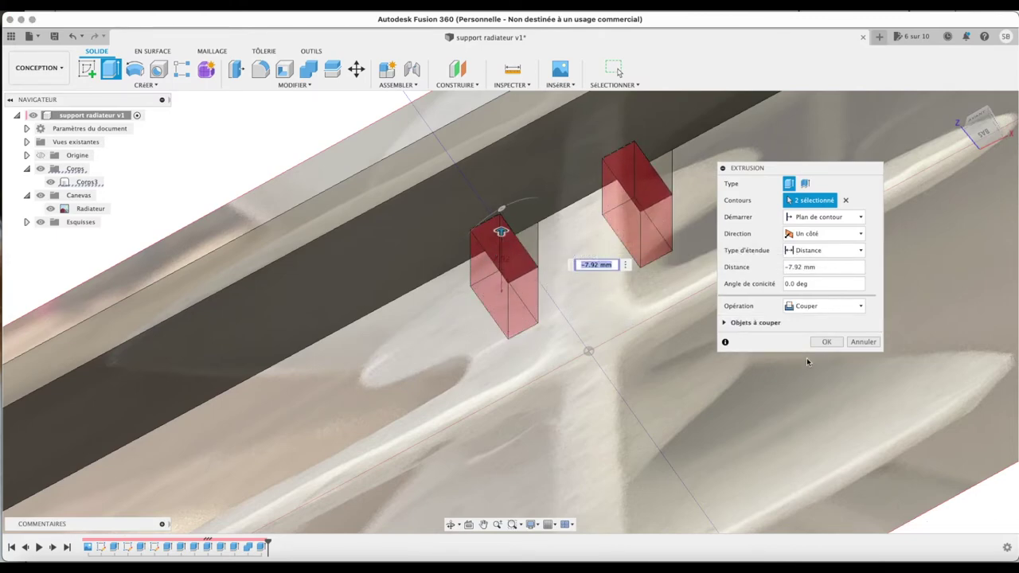
{"action": "left_click", "coordinate": [827, 343]}
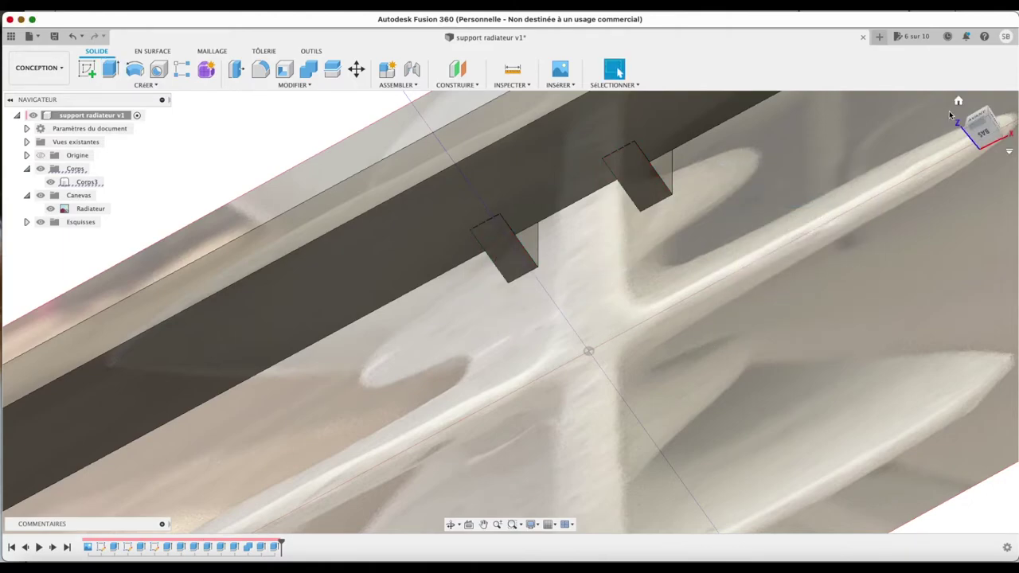
{"action": "left_click", "coordinate": [959, 101]}
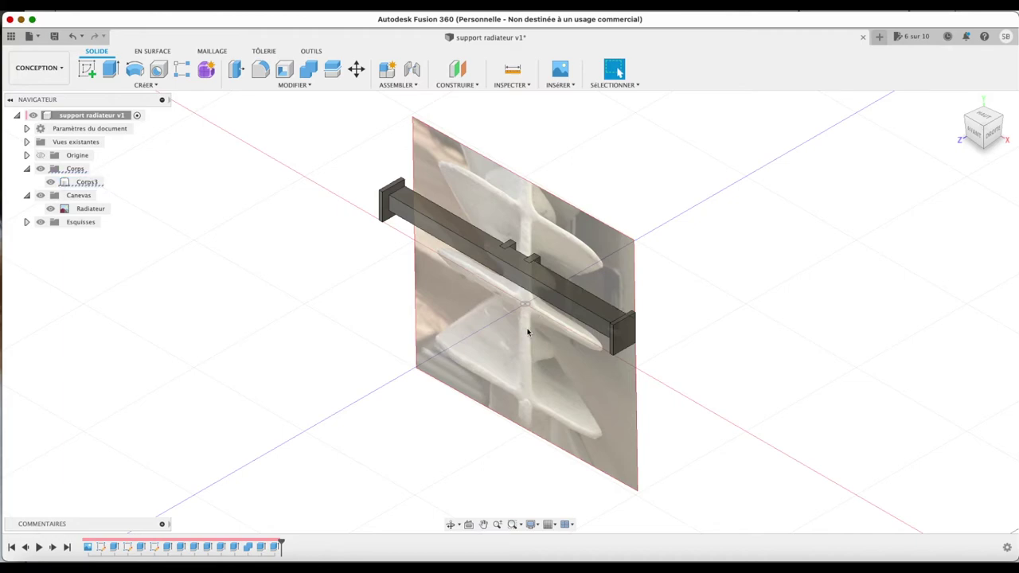
Cut the selected end block top face down by -1.568 mm
{"action": "scroll", "coordinate": [527, 333], "scroll_direction": "up", "scroll_amount": 1}
{"action": "scroll", "coordinate": [527, 333], "scroll_direction": "up", "scroll_amount": 2}
{"action": "scroll", "coordinate": [526, 332], "scroll_direction": "up", "scroll_amount": 2}
{"action": "scroll", "coordinate": [527, 332], "scroll_direction": "up", "scroll_amount": 3}
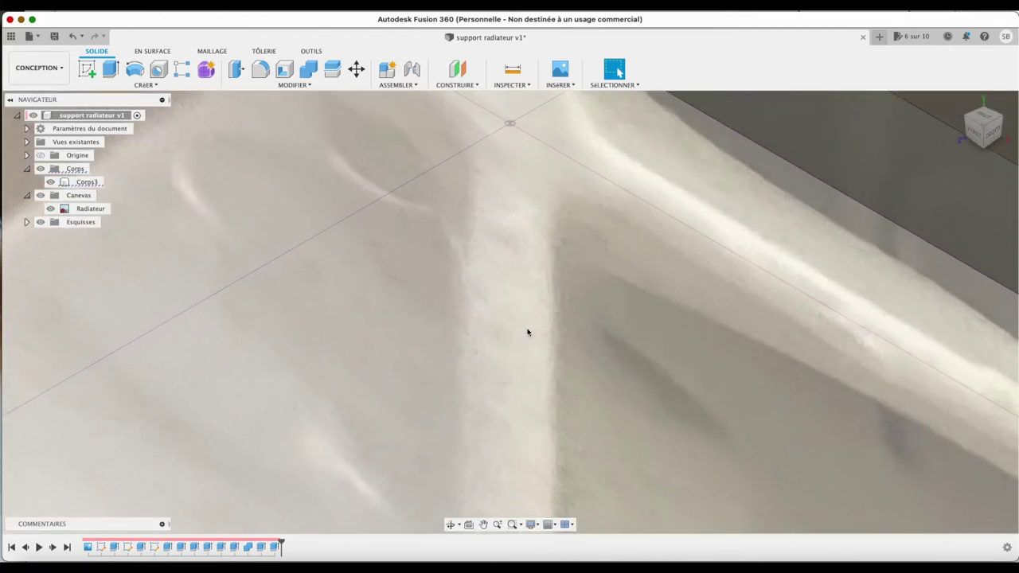
{"action": "scroll", "coordinate": [526, 333], "scroll_direction": "up", "scroll_amount": 3}
{"action": "scroll", "coordinate": [527, 332], "scroll_direction": "up", "scroll_amount": 2}
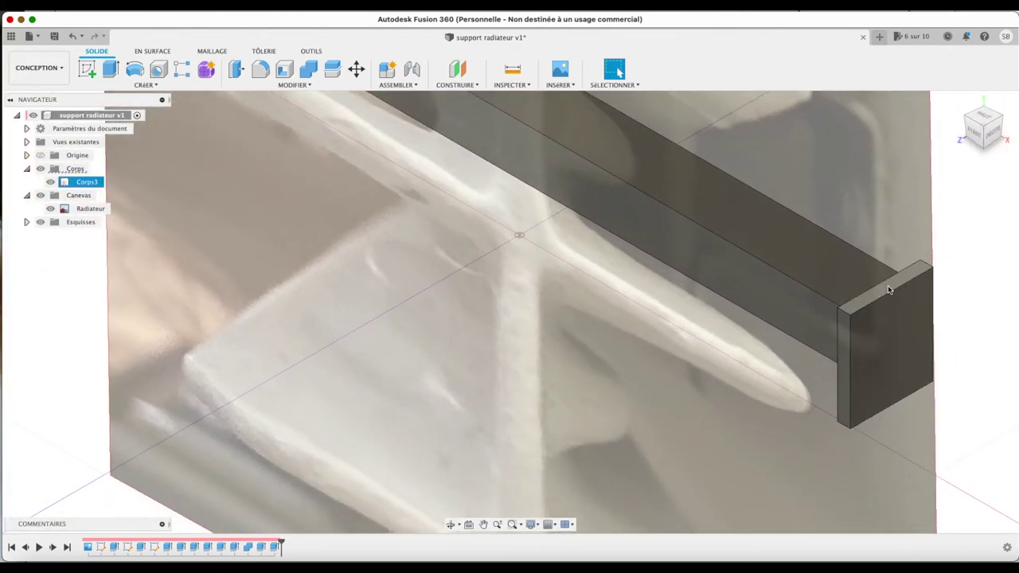
{"action": "key", "text": "e"}
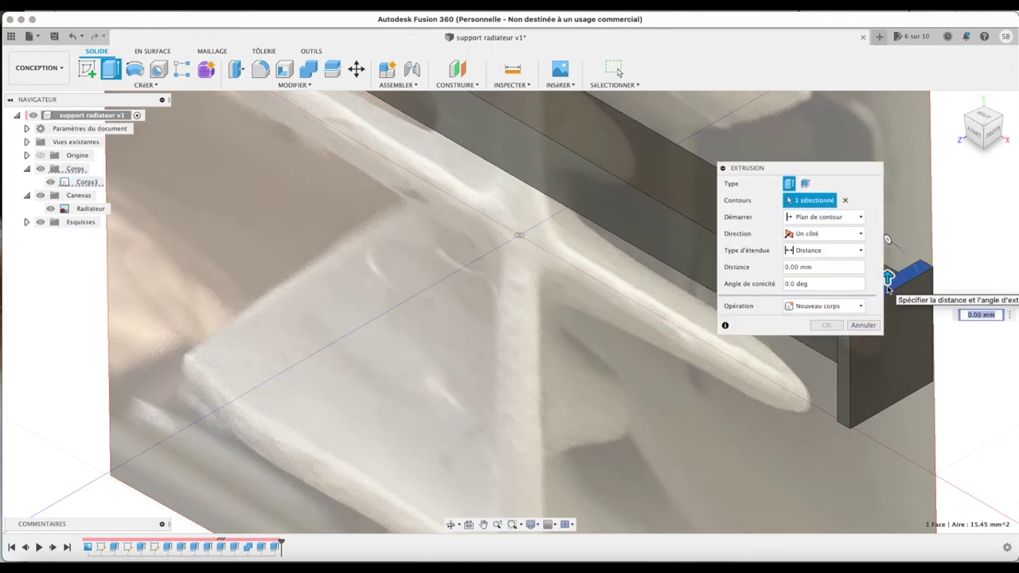
{"action": "left_click_drag", "start_coordinate": [841, 171], "coordinate": [706, 172]}
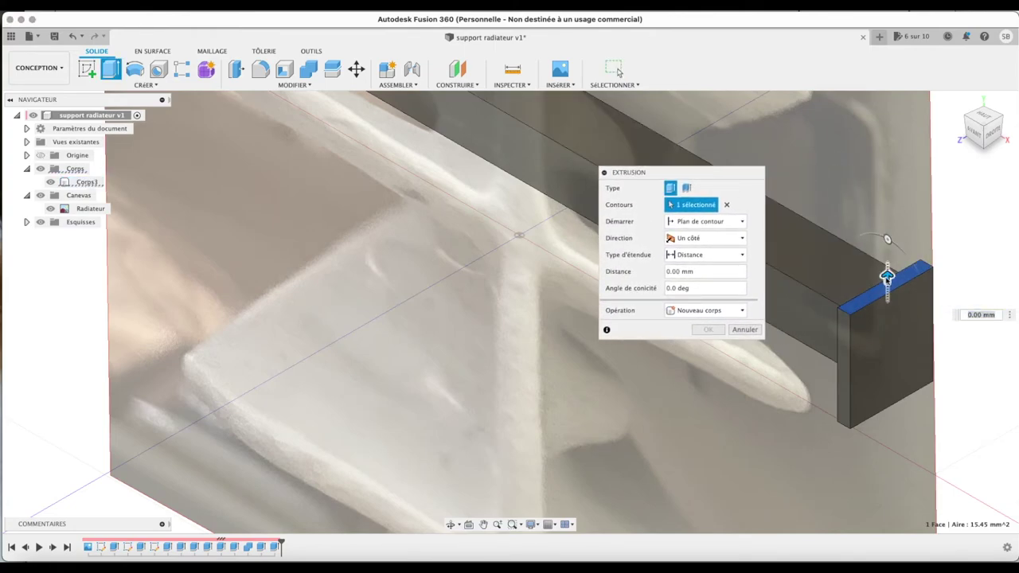
{"action": "left_click_drag", "start_coordinate": [886, 278], "coordinate": [889, 292]}
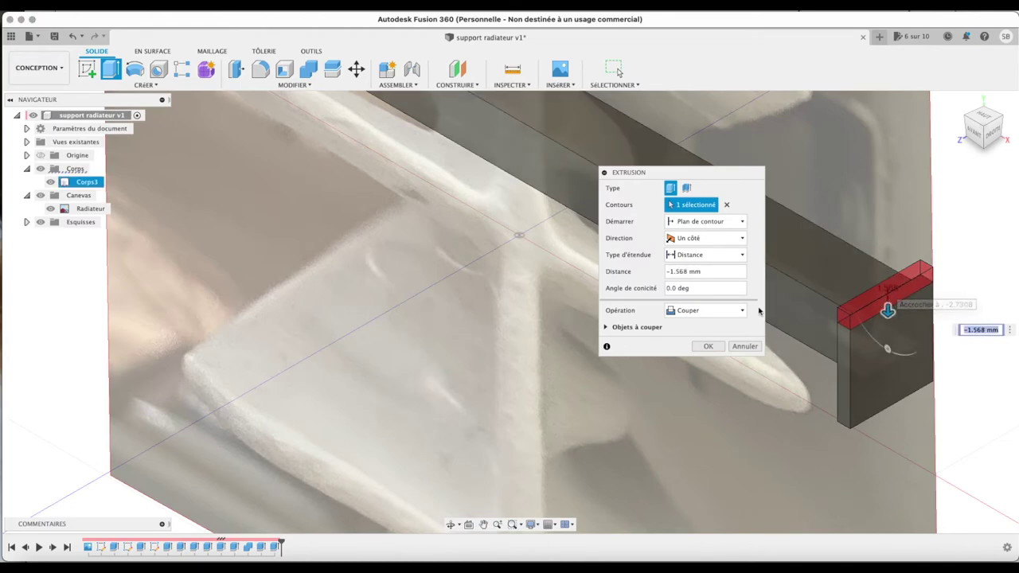
{"action": "left_click", "coordinate": [710, 346]}
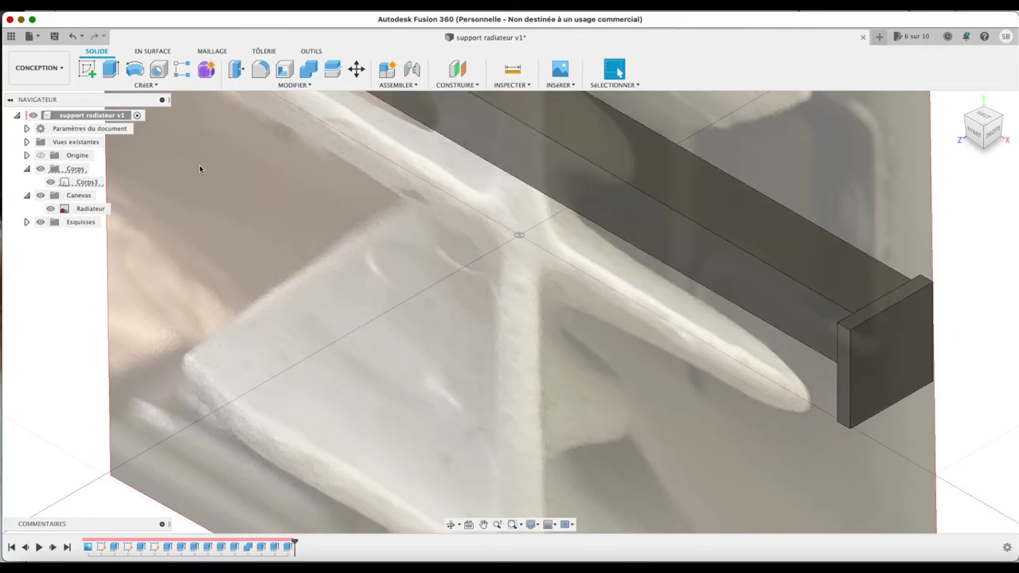
{"action": "scroll", "coordinate": [198, 165], "scroll_direction": "down", "scroll_amount": 10}
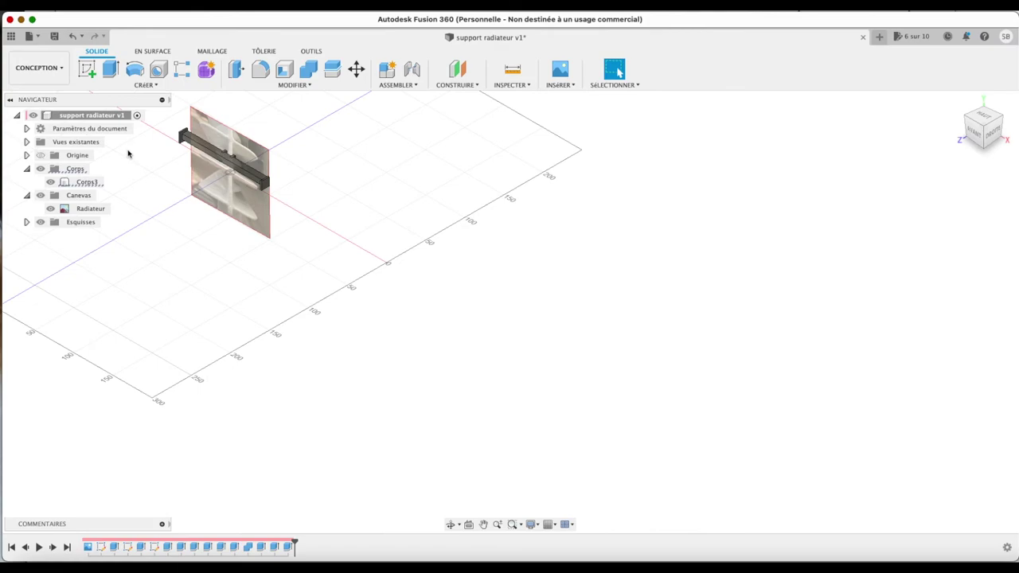
Pan to the far end block and cut its top face down by -2.616 mm
{"action": "left_click", "coordinate": [228, 138]}
{"action": "scroll", "coordinate": [191, 142], "scroll_direction": "up", "scroll_amount": 5}
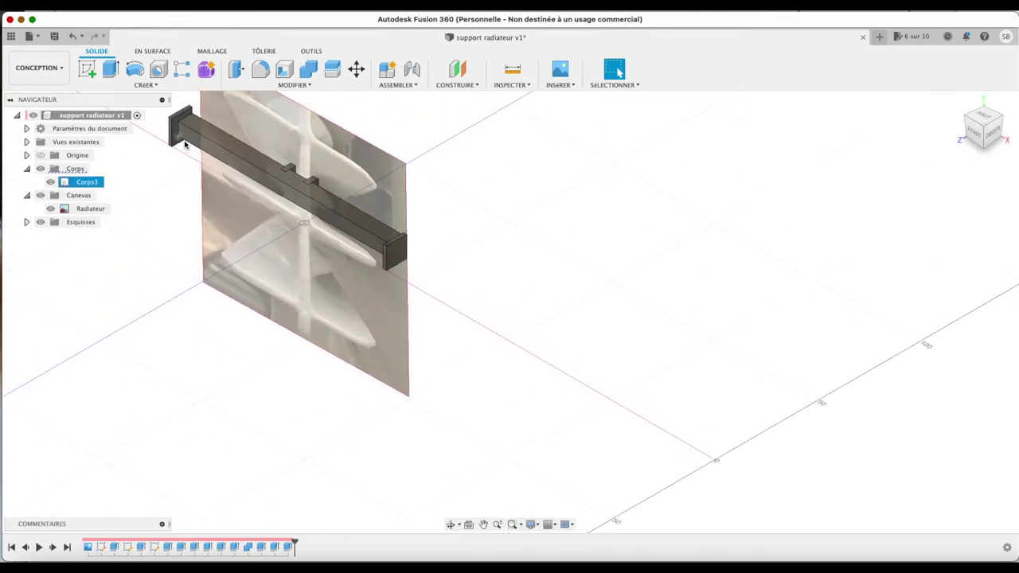
{"action": "scroll", "coordinate": [185, 144], "scroll_direction": "up", "scroll_amount": 5}
{"action": "scroll", "coordinate": [185, 144], "scroll_direction": "up", "scroll_amount": 1}
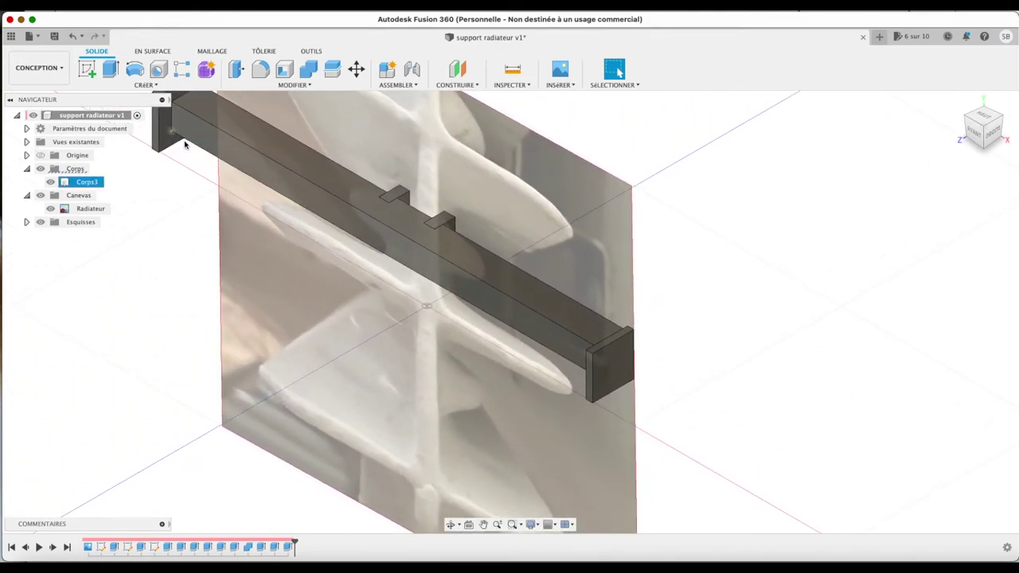
{"action": "left_click", "coordinate": [482, 524]}
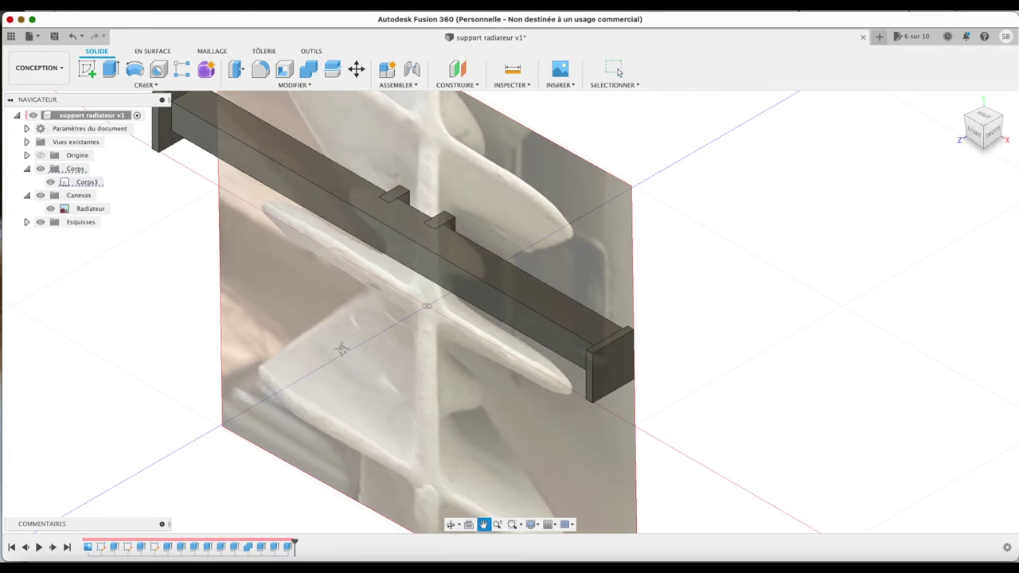
{"action": "left_click_drag", "start_coordinate": [342, 350], "coordinate": [841, 533]}
{"action": "key", "text": "Escape"}
{"action": "scroll", "coordinate": [656, 359], "scroll_direction": "up", "scroll_amount": 3}
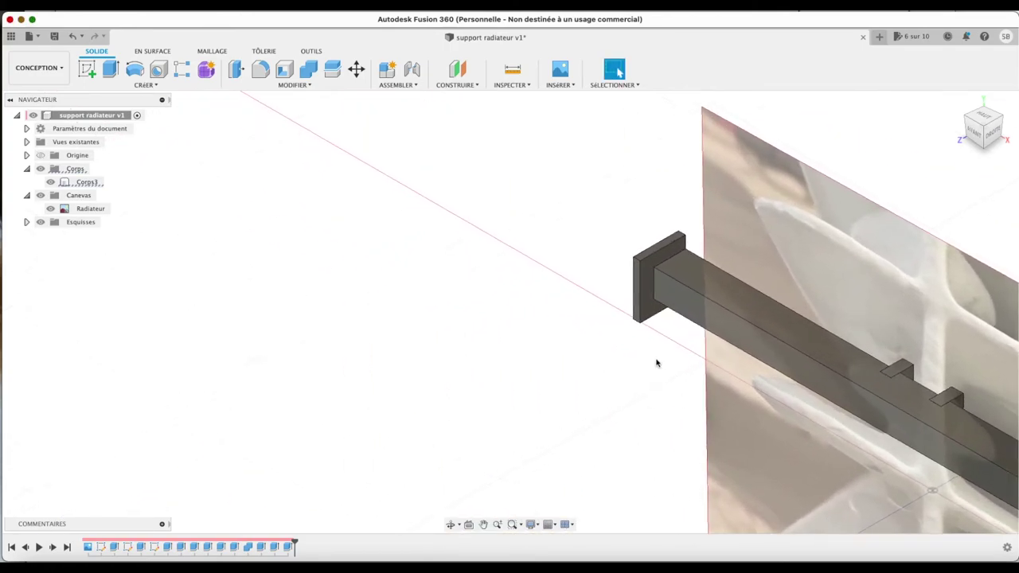
{"action": "left_click", "coordinate": [642, 210]}
{"action": "key", "text": "e"}
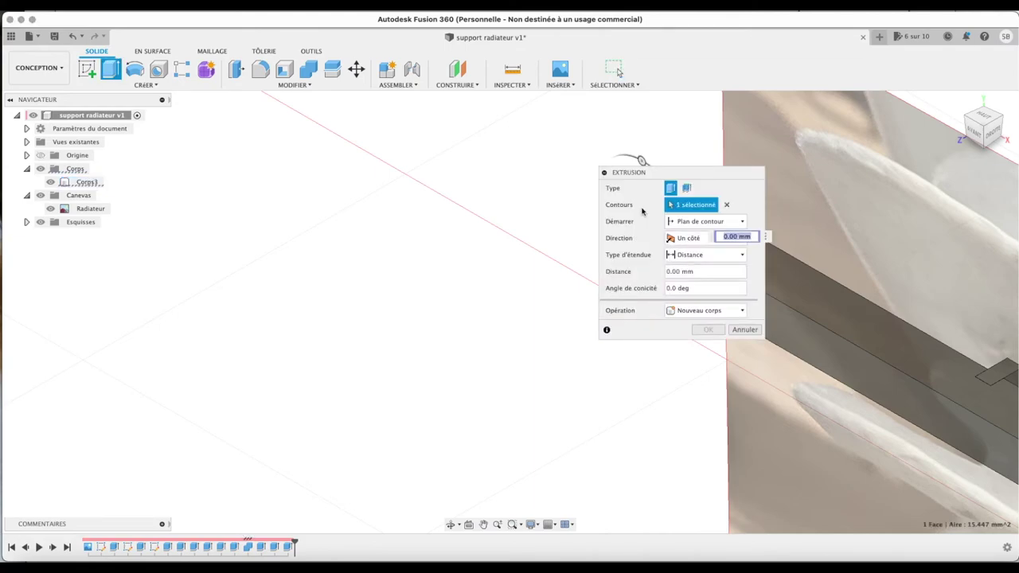
{"action": "left_click_drag", "start_coordinate": [667, 169], "coordinate": [448, 171]}
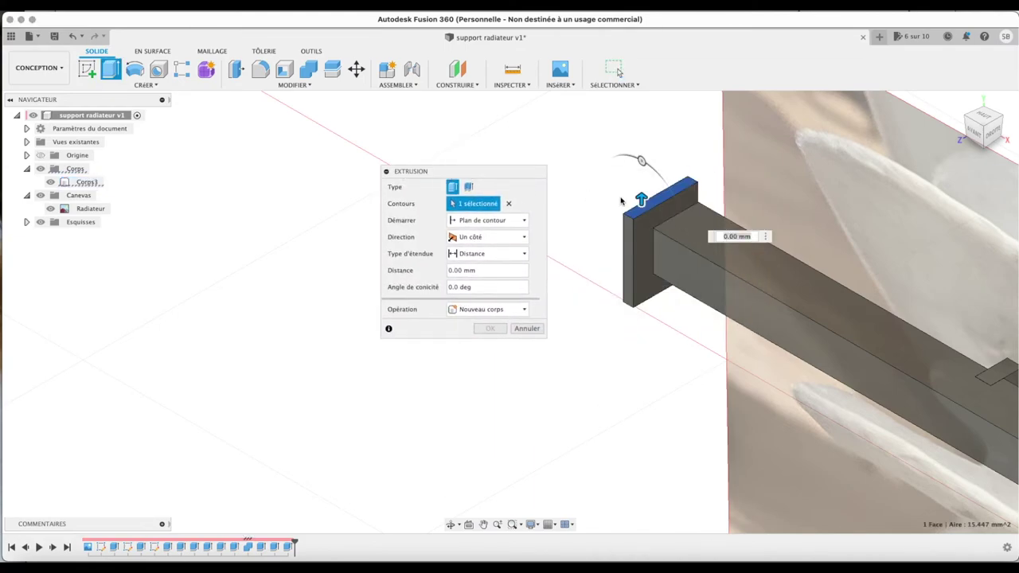
{"action": "left_click_drag", "start_coordinate": [643, 200], "coordinate": [641, 220]}
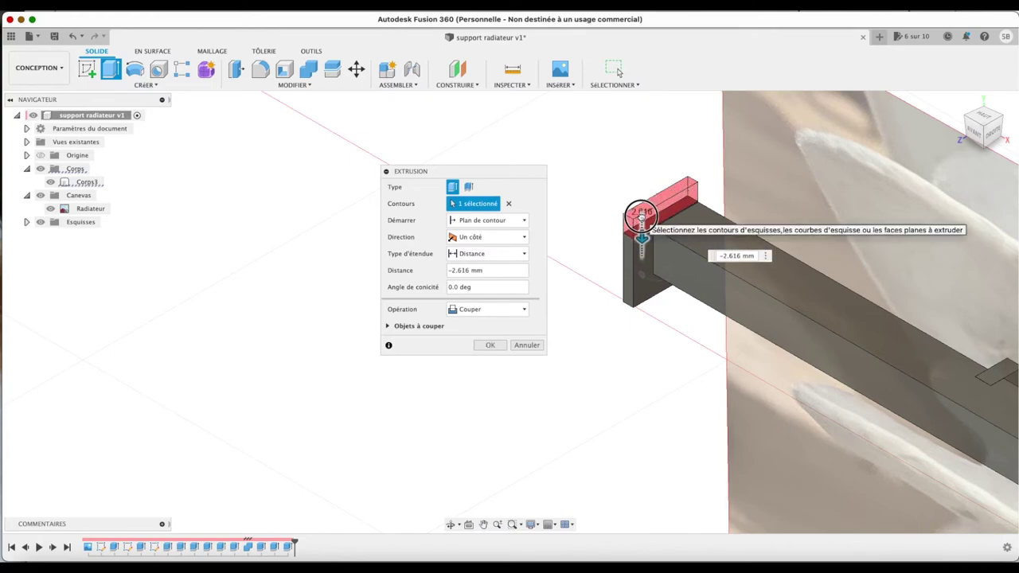
{"action": "left_click", "coordinate": [491, 346]}
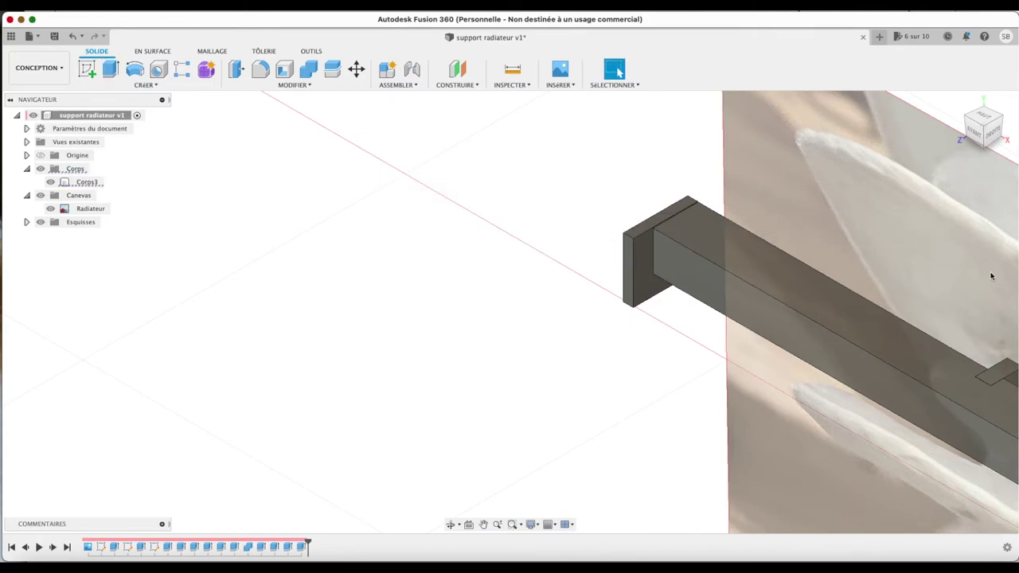
{"action": "left_click", "coordinate": [977, 135]}
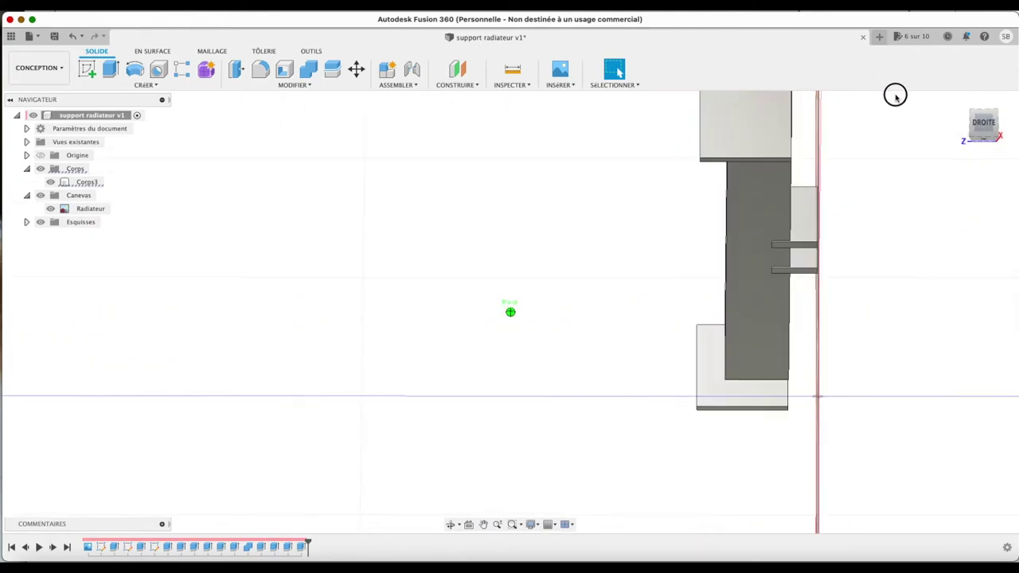
Cut the lower block's bottom face back by -3.042 mm
{"action": "middle_click_drag", "start_coordinate": [894, 109], "coordinate": [897, 102], "text": "shift"}
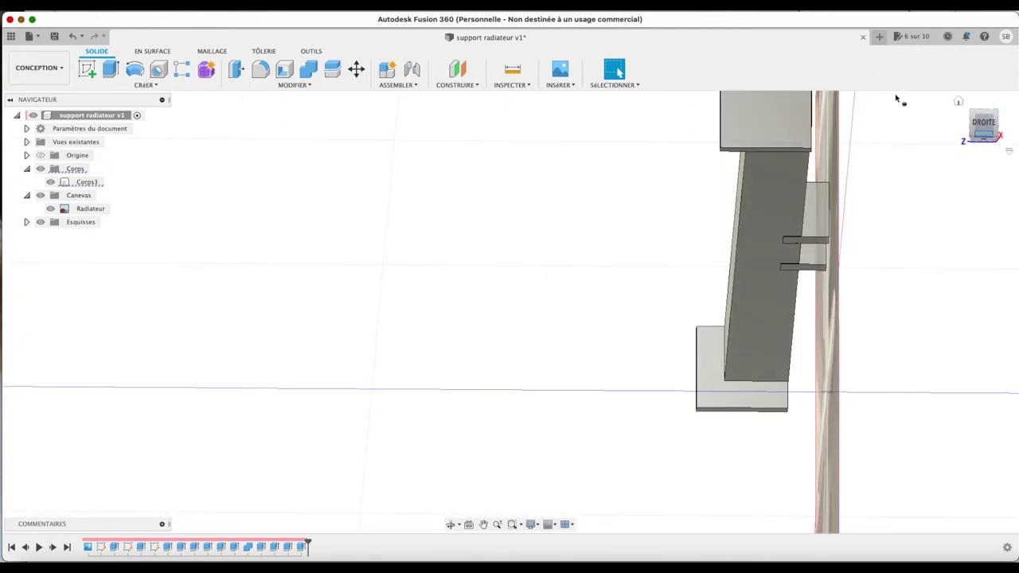
{"action": "left_click", "coordinate": [740, 440]}
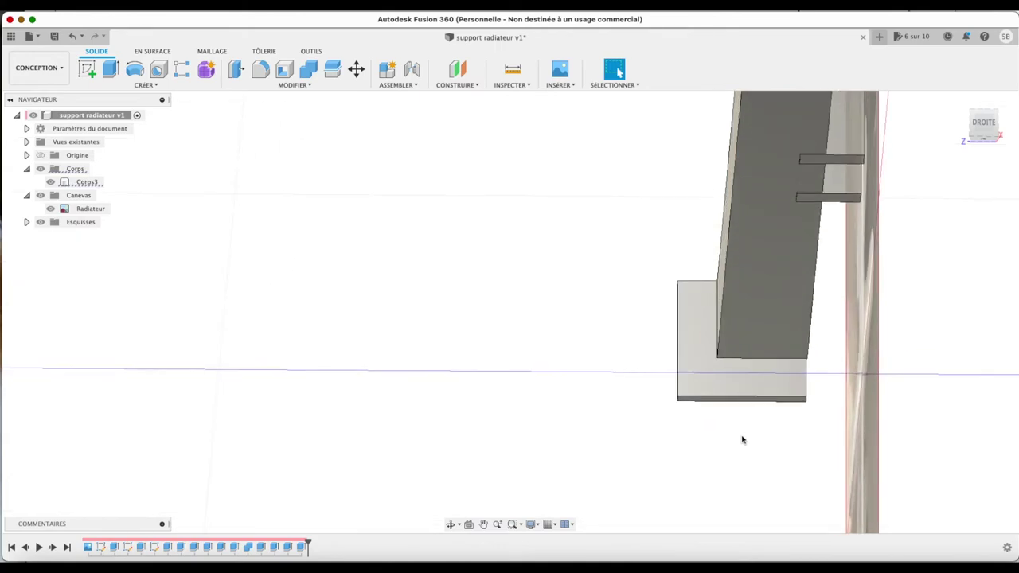
{"action": "scroll", "coordinate": [739, 439], "scroll_direction": "up", "scroll_amount": 5}
{"action": "left_click", "coordinate": [719, 353]}
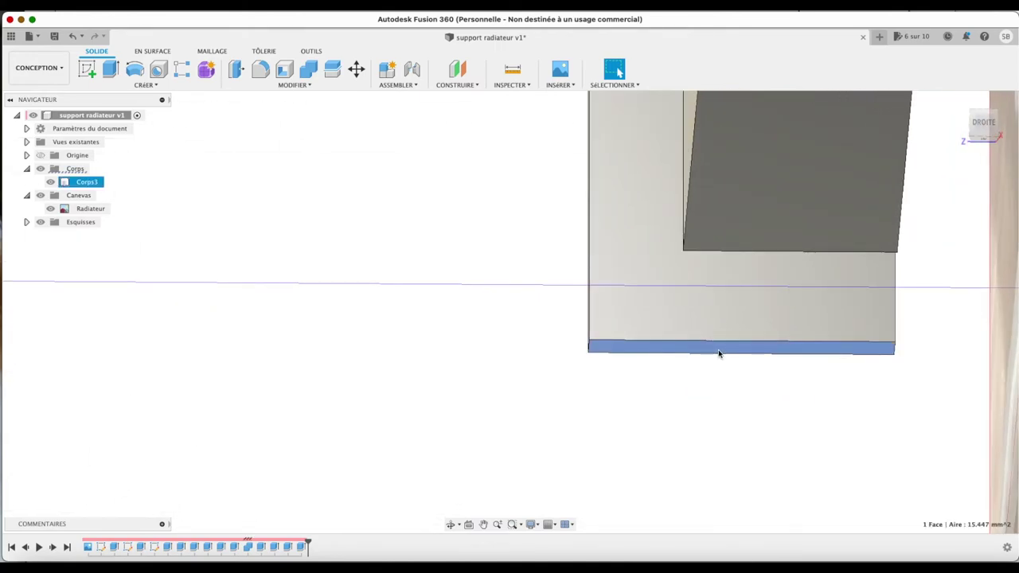
{"action": "key", "text": "e"}
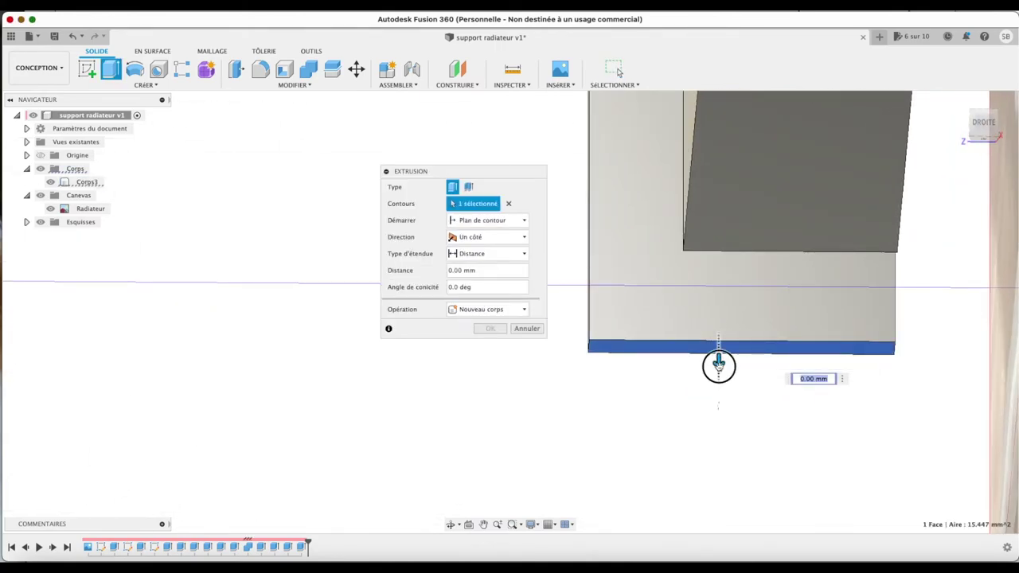
{"action": "left_click_drag", "start_coordinate": [718, 363], "coordinate": [712, 279]}
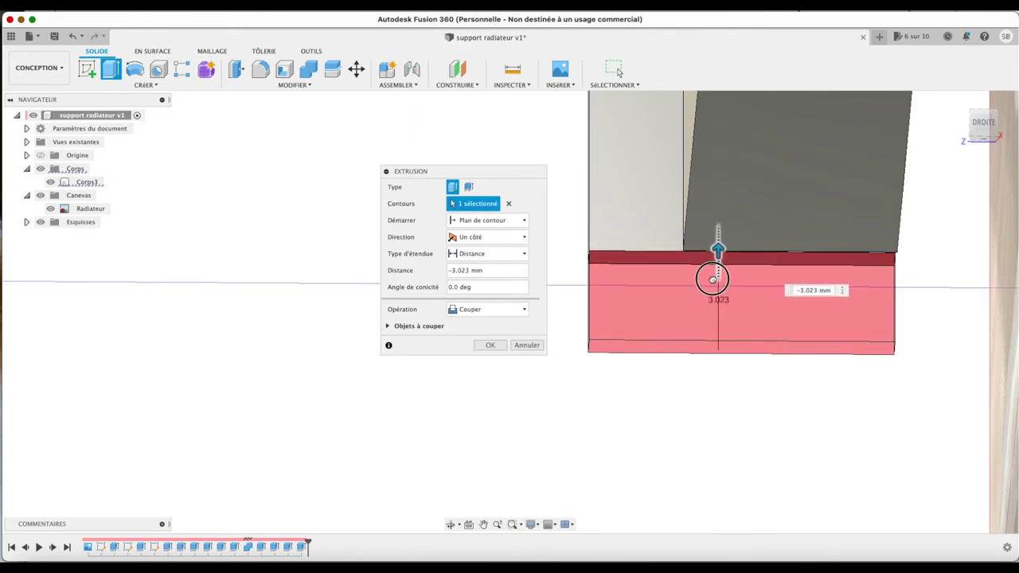
{"action": "left_click_drag", "start_coordinate": [712, 279], "coordinate": [704, 281]}
{"action": "left_click", "coordinate": [491, 345]}
{"action": "scroll", "coordinate": [806, 312], "scroll_direction": "down", "scroll_amount": 5}
Pan the view to bring the upper block into view
{"action": "scroll", "coordinate": [806, 313], "scroll_direction": "down", "scroll_amount": 3}
{"action": "scroll", "coordinate": [816, 267], "scroll_direction": "up", "scroll_amount": 5}
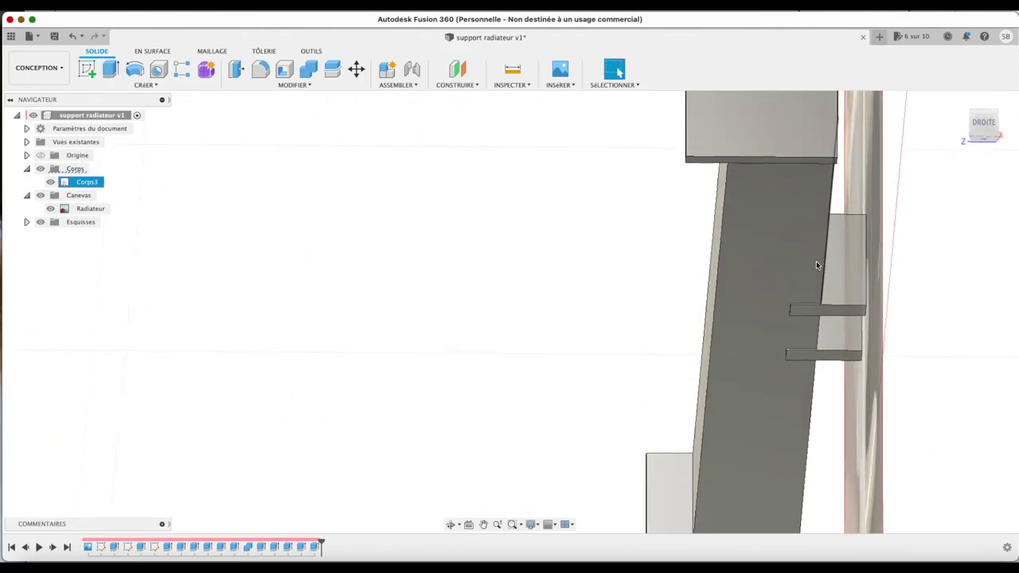
{"action": "scroll", "coordinate": [817, 266], "scroll_direction": "up", "scroll_amount": 3}
{"action": "key", "text": "Escape"}
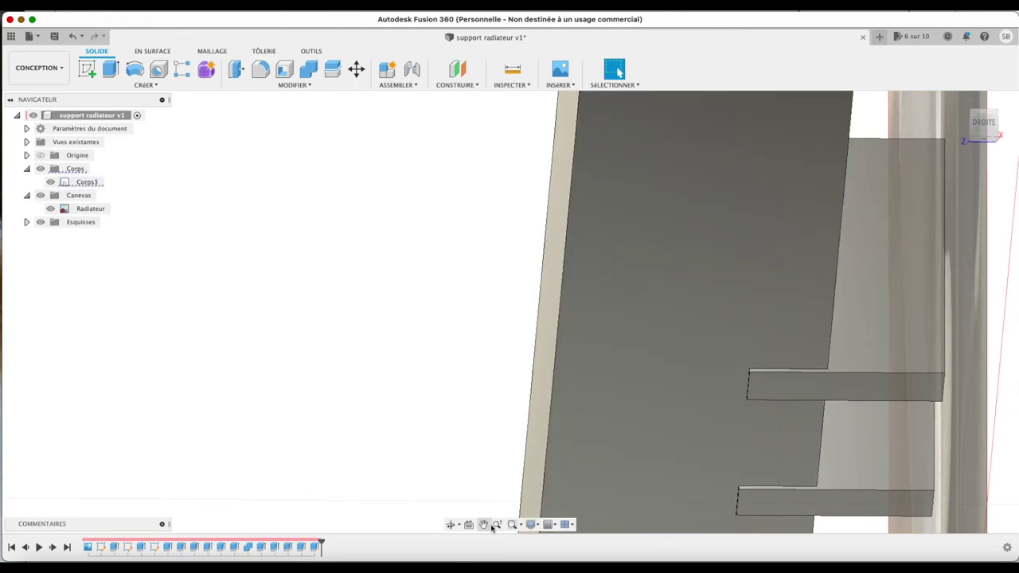
{"action": "left_click", "coordinate": [483, 524]}
{"action": "left_click_drag", "start_coordinate": [539, 230], "coordinate": [444, 533]}
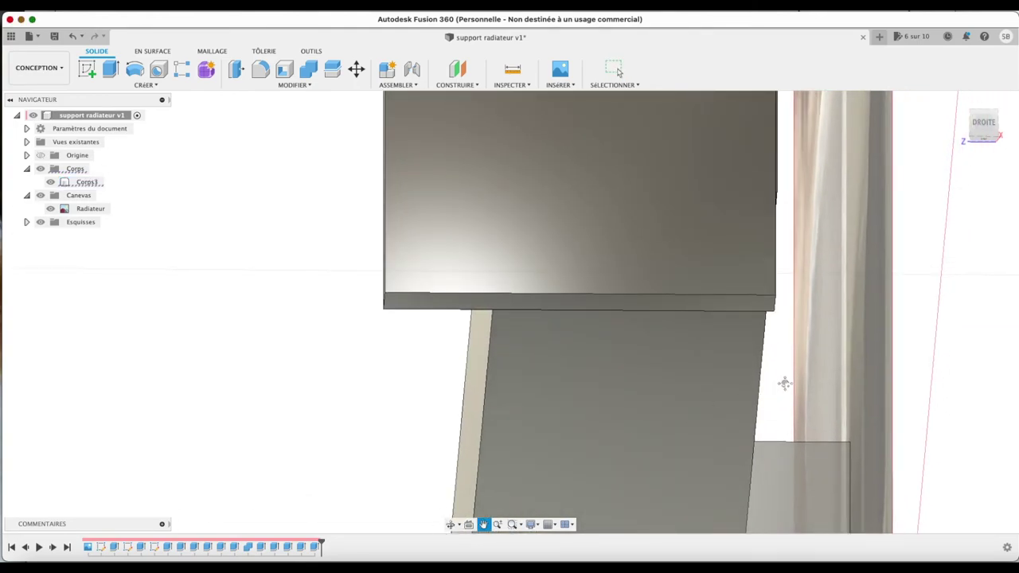
{"action": "key", "text": "Escape"}
Cut the upper block from its bottom face by -3.048 mm
{"action": "left_click", "coordinate": [624, 303]}
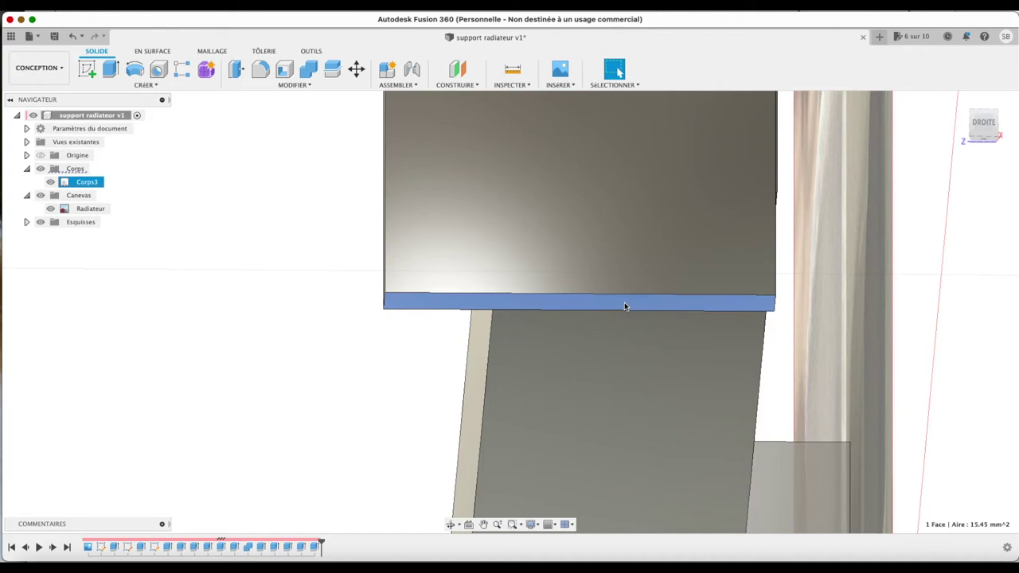
{"action": "key", "text": "e"}
{"action": "mouse_move", "coordinate": [624, 307]}
{"action": "left_mouse_down"}
{"action": "mouse_move", "coordinate": [629, 172]}
{"action": "mouse_move", "coordinate": [621, 201]}
{"action": "left_mouse_up"}
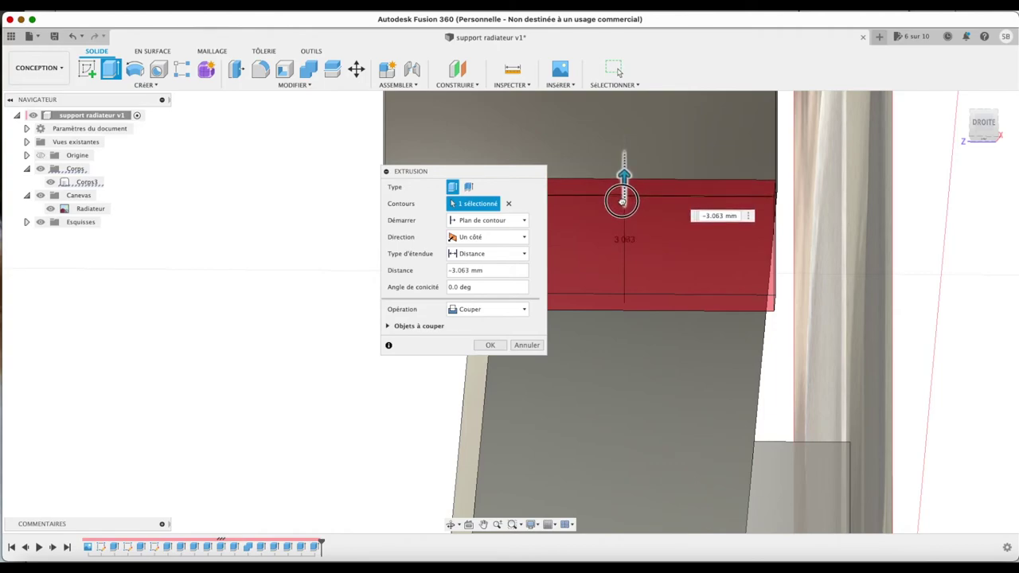
{"action": "left_click", "coordinate": [490, 346]}
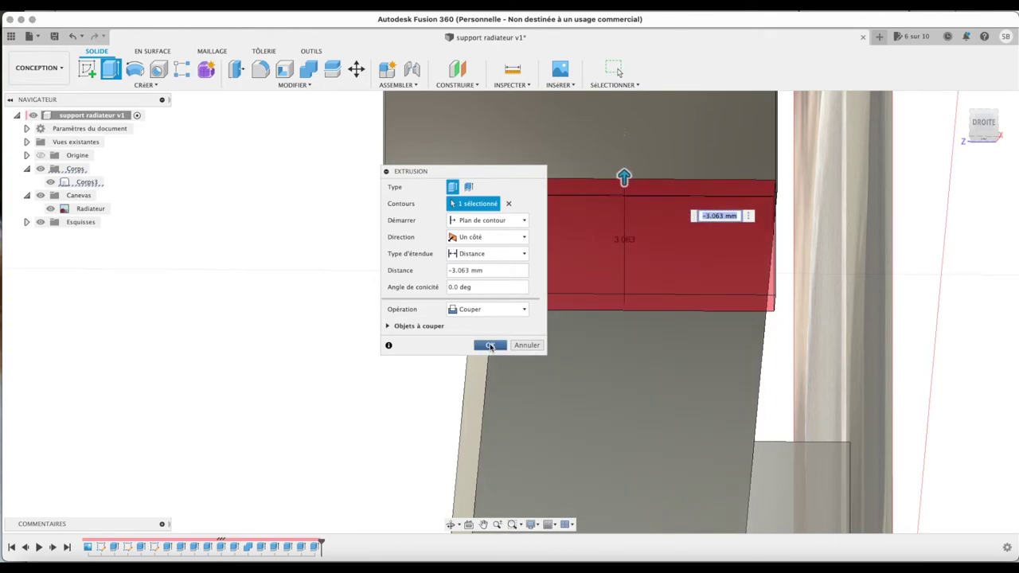
{"action": "left_click_drag", "start_coordinate": [624, 175], "coordinate": [624, 175]}
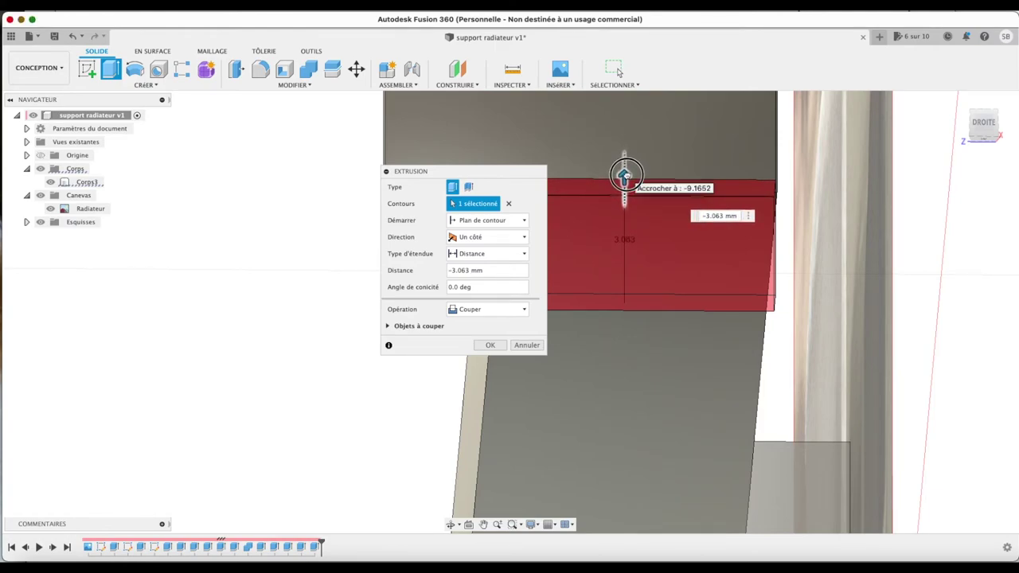
{"action": "left_click_drag", "start_coordinate": [625, 176], "coordinate": [624, 176]}
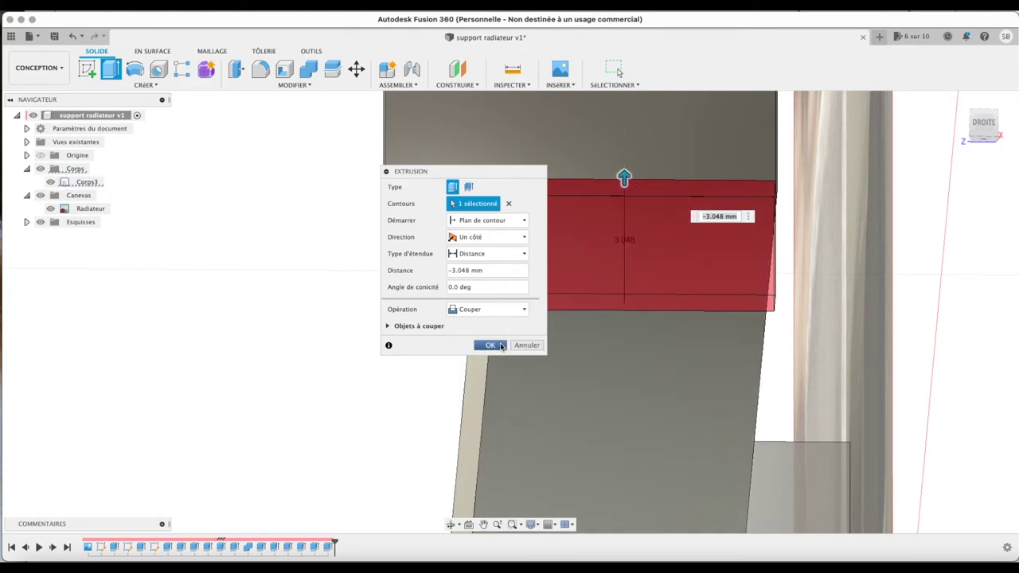
{"action": "left_click", "coordinate": [500, 346]}
{"action": "mouse_move", "coordinate": [983, 125]}
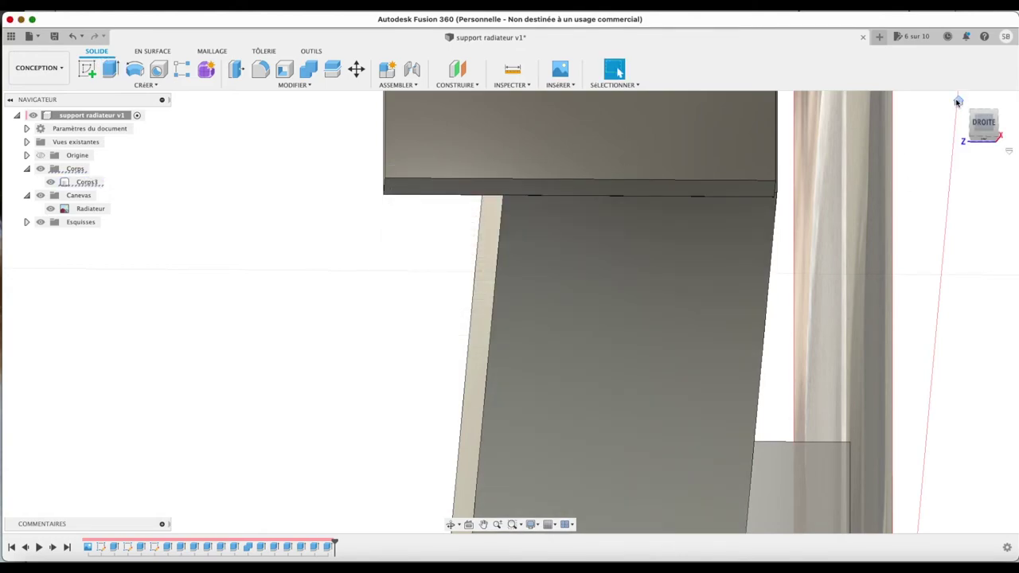
{"action": "left_click", "coordinate": [957, 102]}
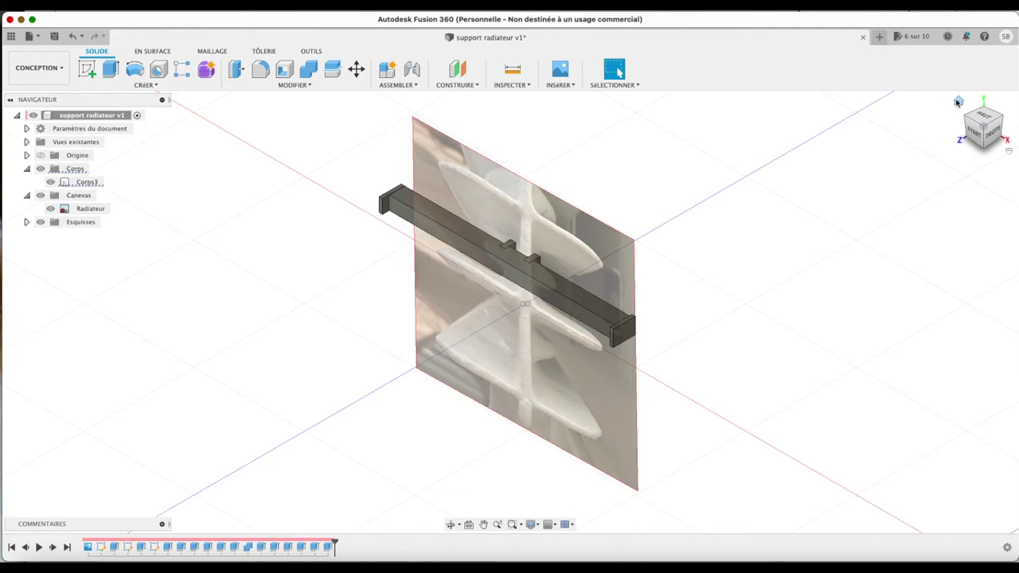
Cut the right end block's top face down by -0.669 mm
{"action": "scroll", "coordinate": [629, 313], "scroll_direction": "up", "scroll_amount": 5}
{"action": "scroll", "coordinate": [628, 313], "scroll_direction": "up", "scroll_amount": 5}
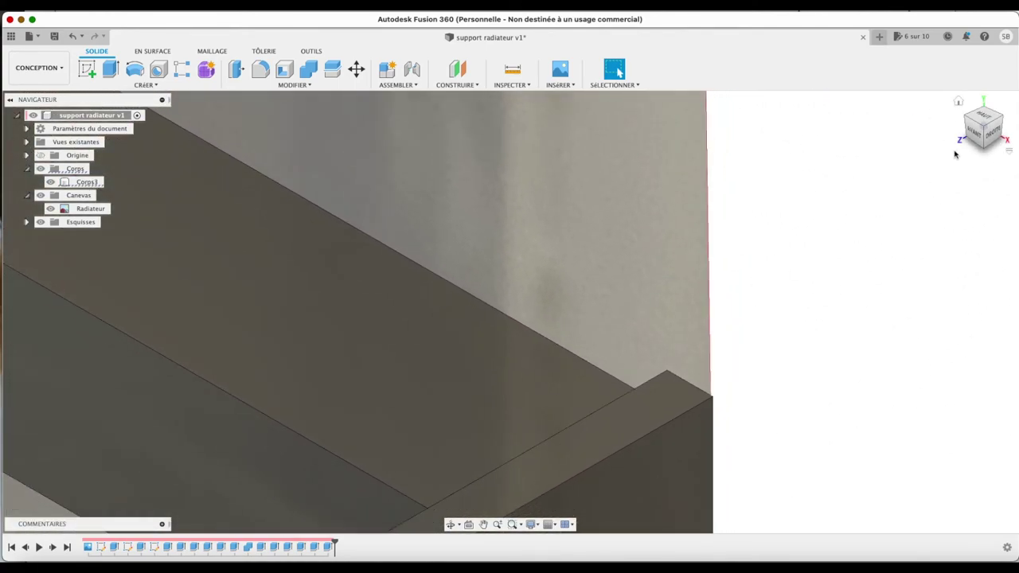
{"action": "left_click", "coordinate": [968, 138]}
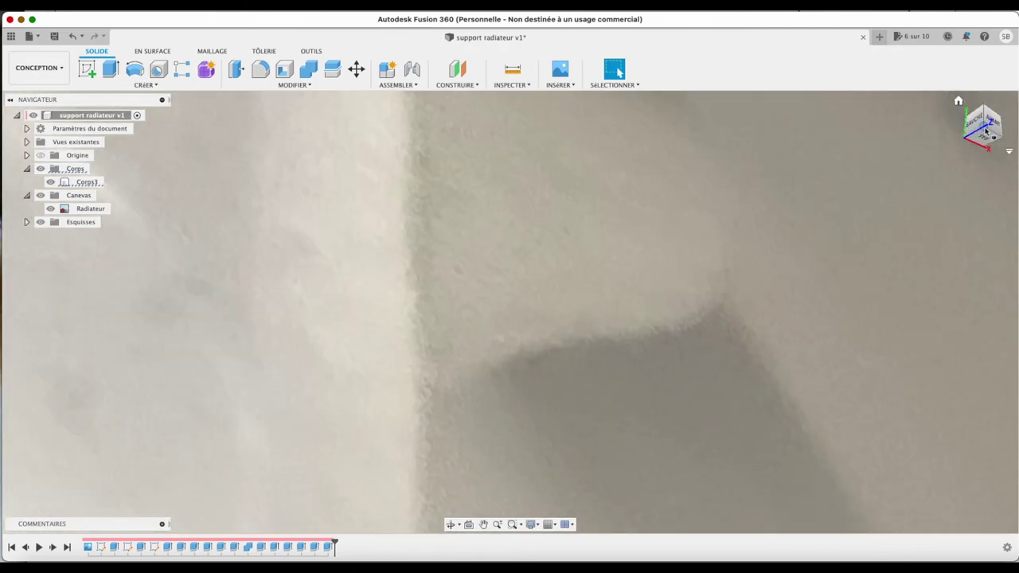
{"action": "left_click", "coordinate": [992, 121]}
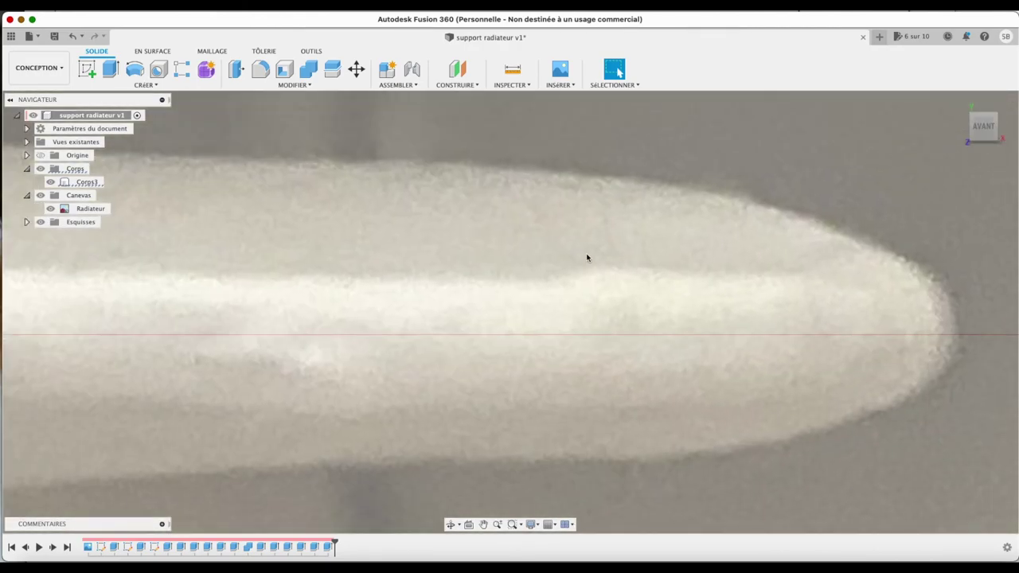
{"action": "left_click", "coordinate": [958, 101]}
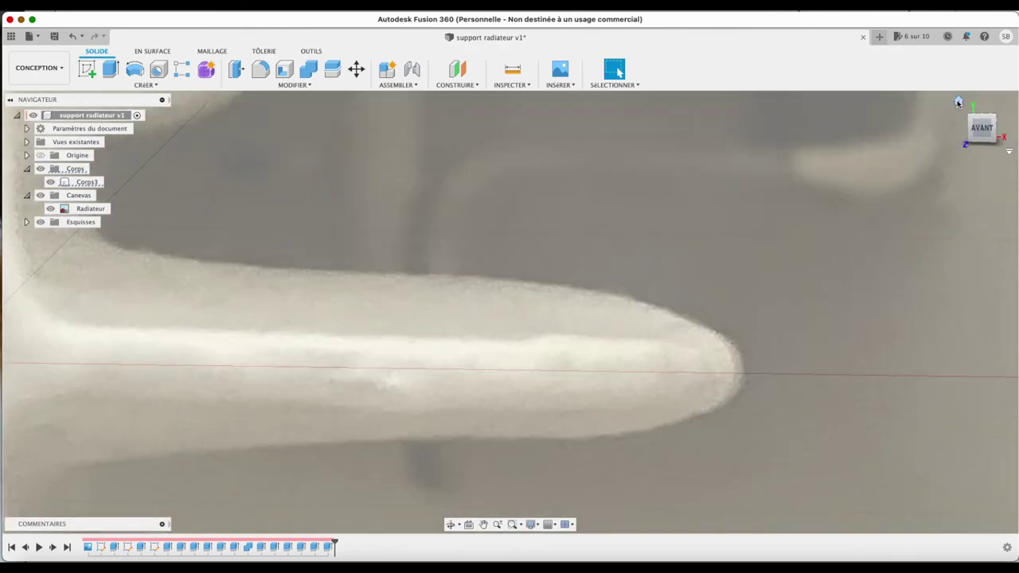
{"action": "left_click", "coordinate": [973, 134]}
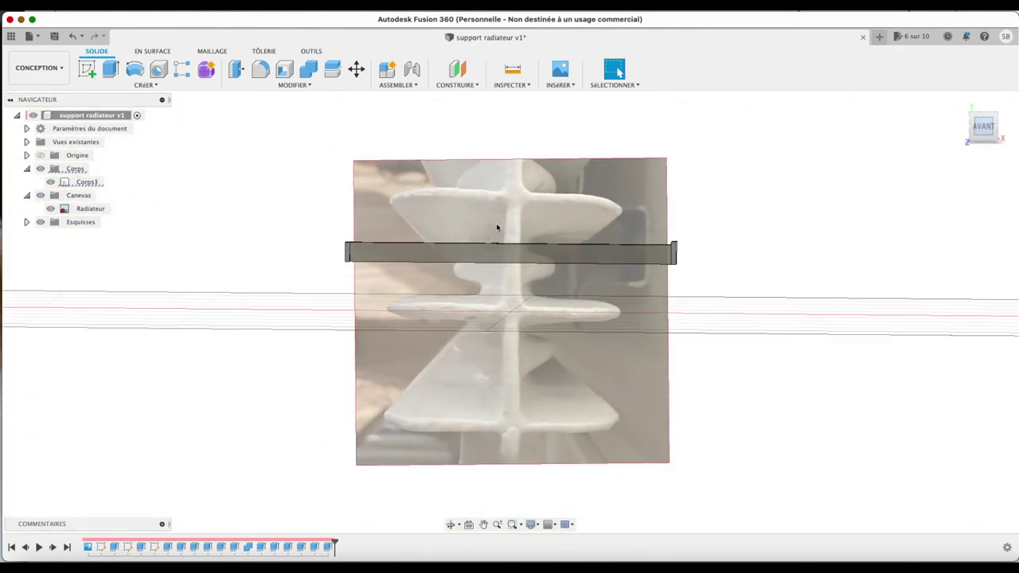
{"action": "scroll", "coordinate": [613, 238], "scroll_direction": "up", "scroll_amount": 5}
{"action": "scroll", "coordinate": [612, 243], "scroll_direction": "up", "scroll_amount": 1}
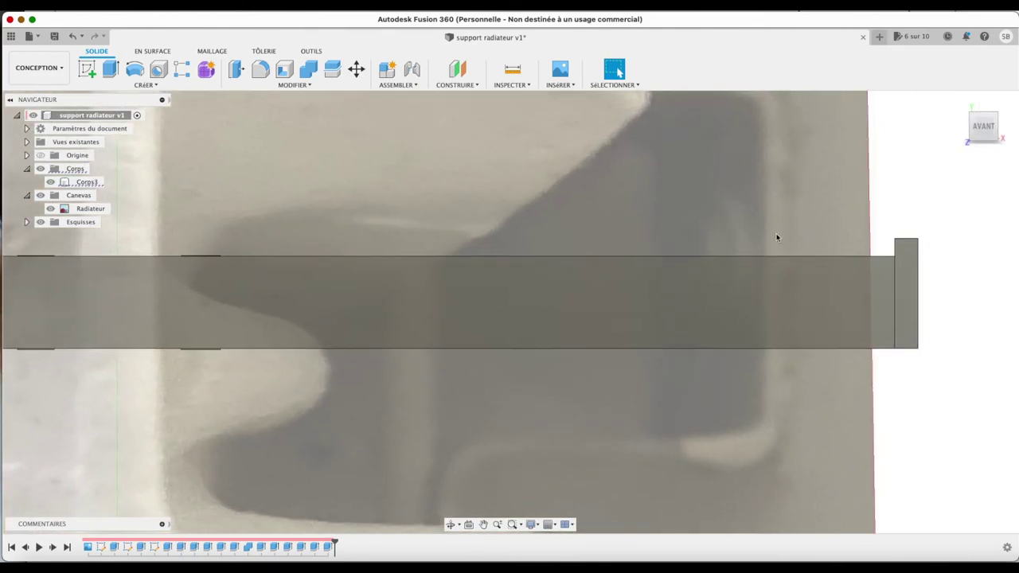
{"action": "left_click_drag", "start_coordinate": [987, 125], "coordinate": [886, 270]}
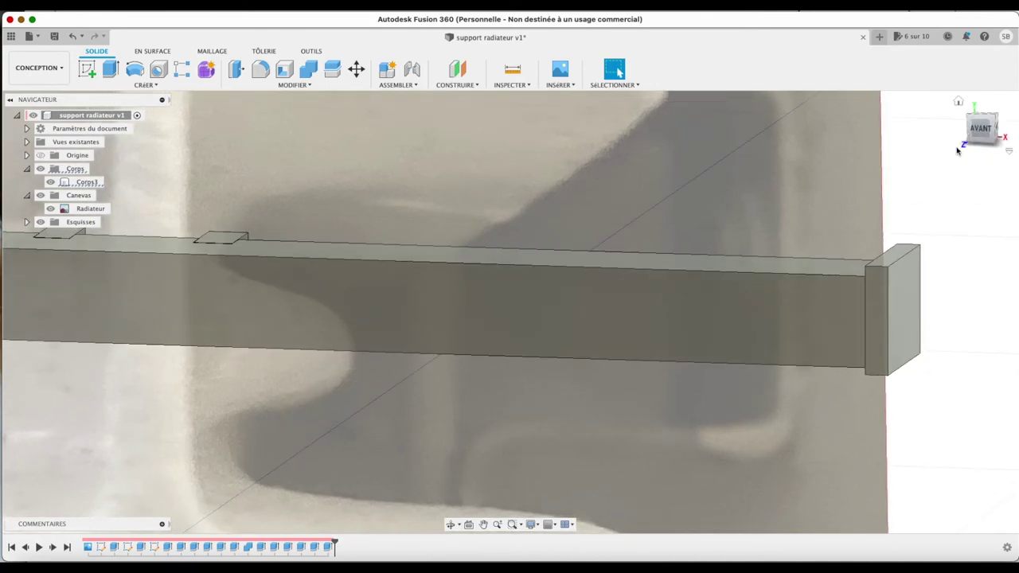
{"action": "left_click", "coordinate": [888, 262]}
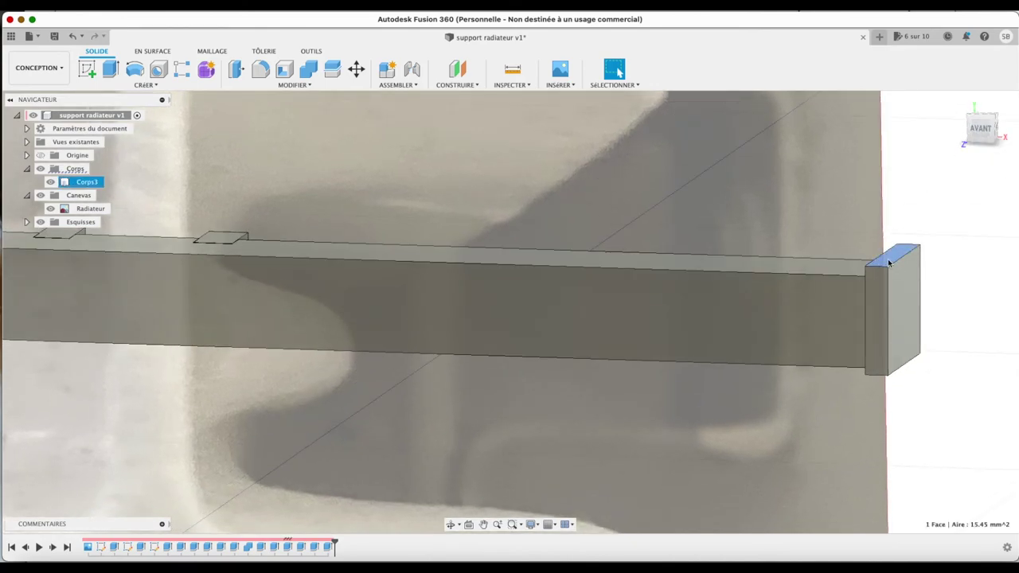
{"action": "key", "text": "e"}
{"action": "mouse_move", "coordinate": [888, 259]}
{"action": "left_mouse_down"}
{"action": "mouse_move", "coordinate": [888, 278]}
{"action": "mouse_move", "coordinate": [886, 258]}
{"action": "left_mouse_up"}
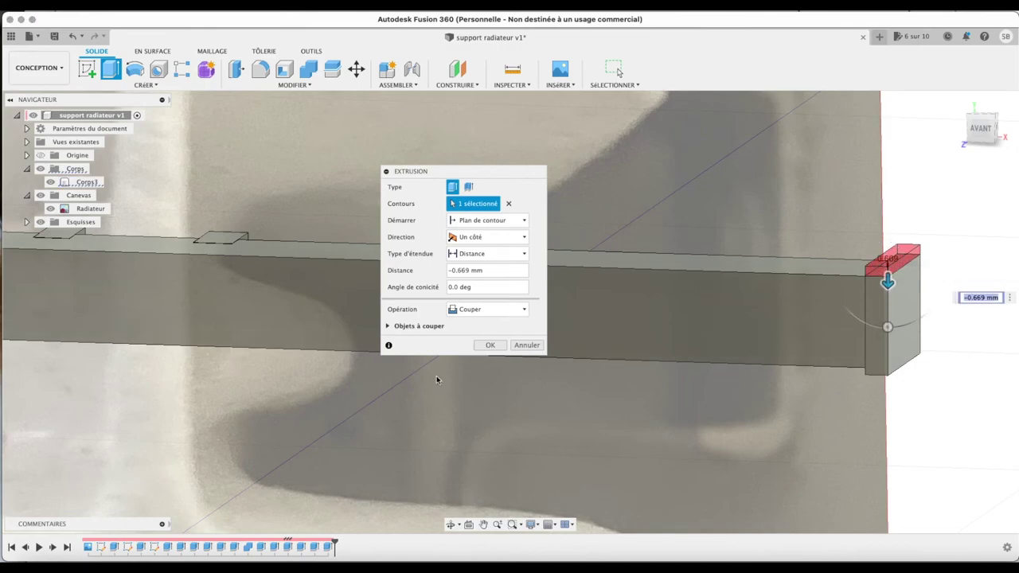
{"action": "left_click", "coordinate": [491, 345]}
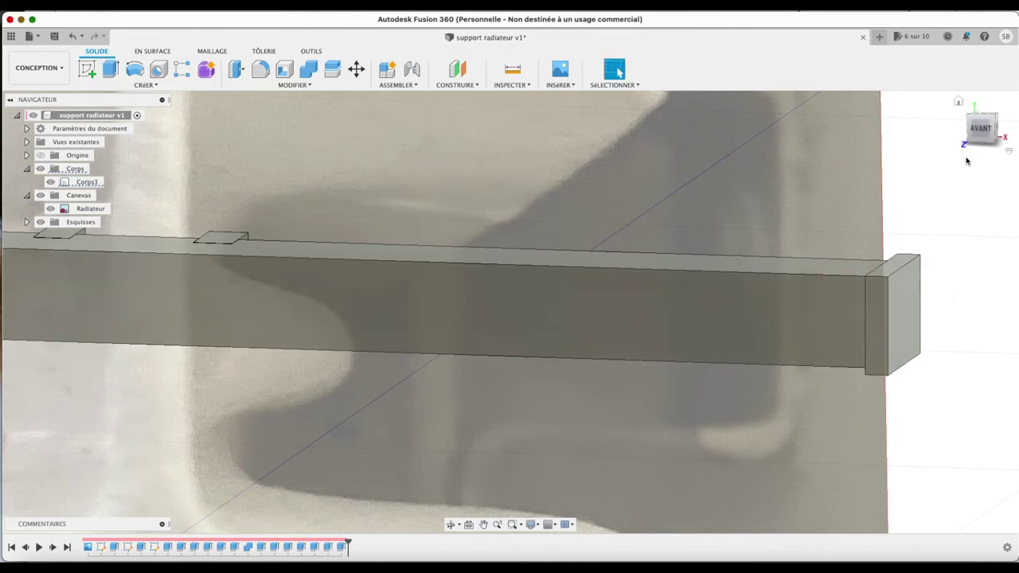
Cut the same top face a second time by -0.515 mm
{"action": "left_click", "coordinate": [983, 130]}
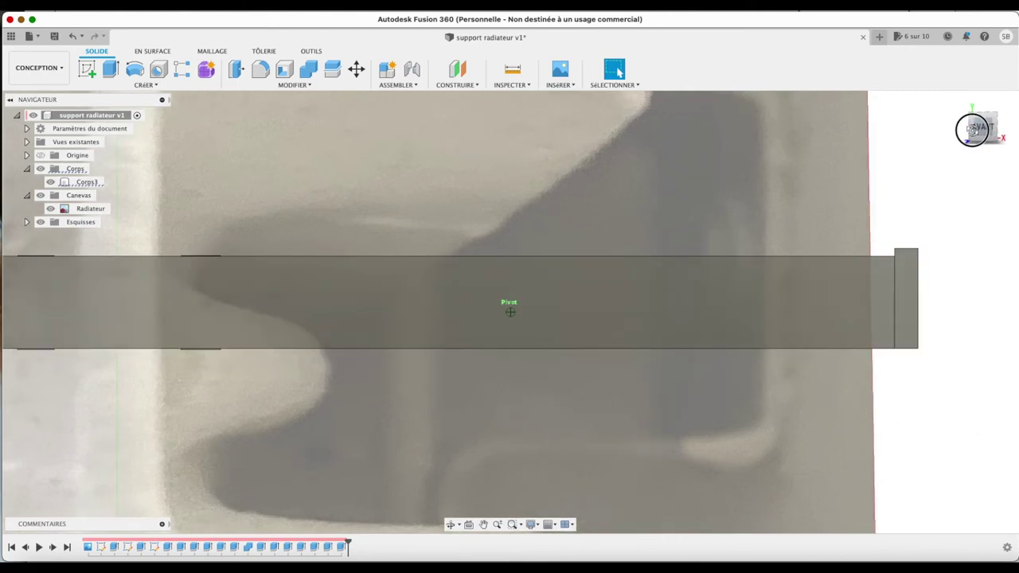
{"action": "middle_click_drag", "start_coordinate": [983, 130], "coordinate": [885, 268], "text": "shift"}
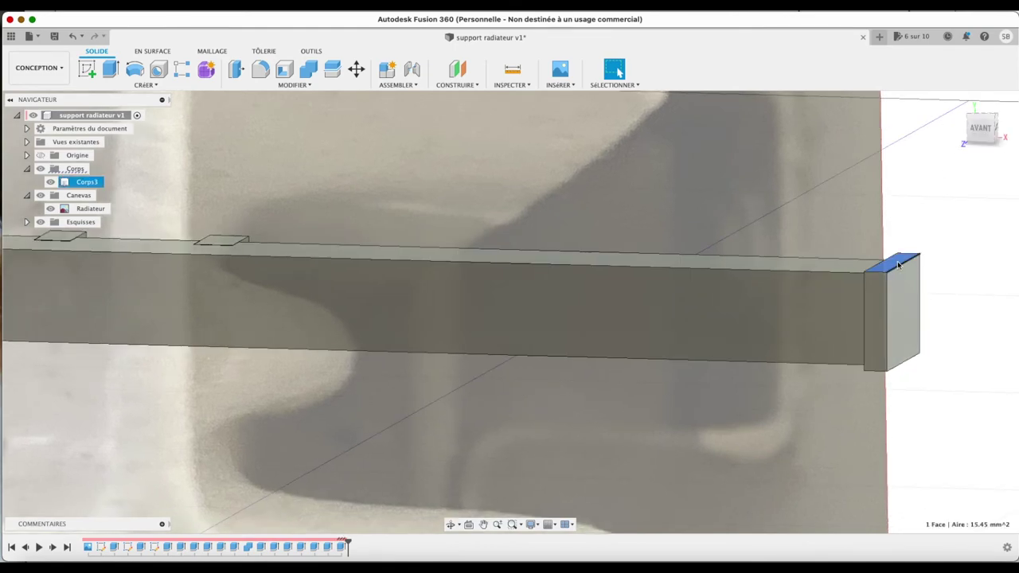
{"action": "key", "text": "e"}
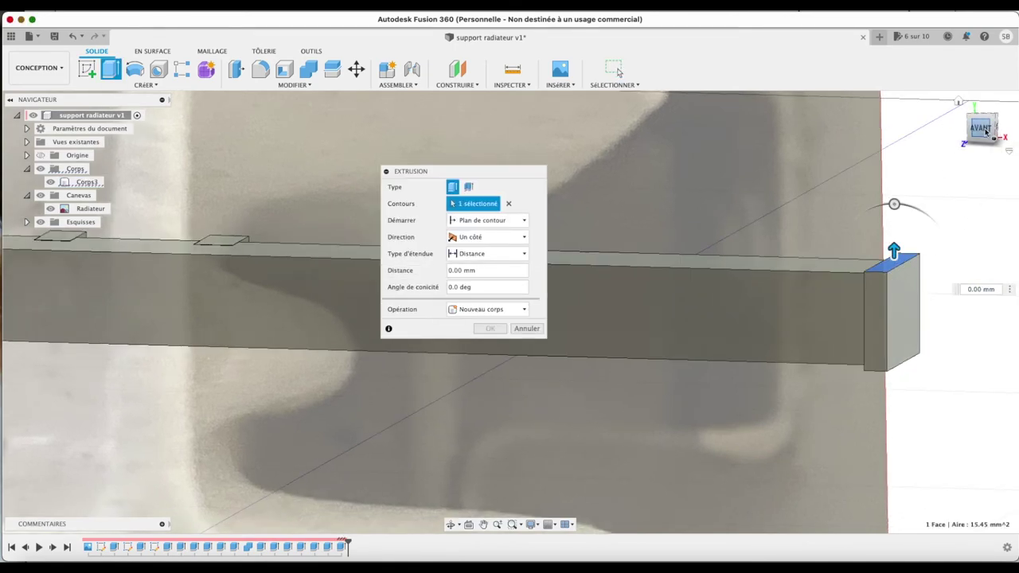
{"action": "left_click", "coordinate": [981, 129]}
{"action": "left_click_drag", "start_coordinate": [906, 237], "coordinate": [908, 239]}
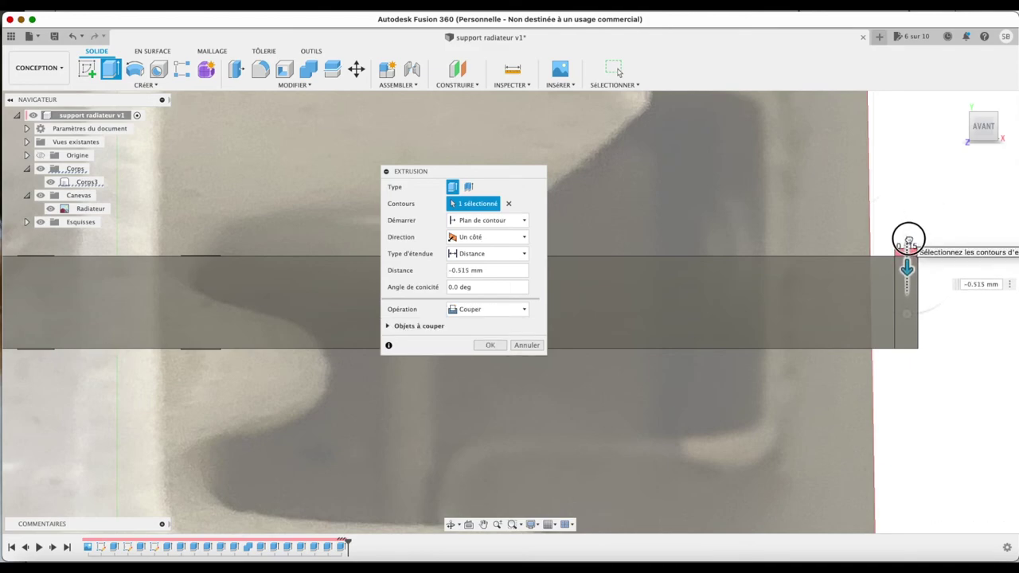
{"action": "left_click", "coordinate": [488, 345]}
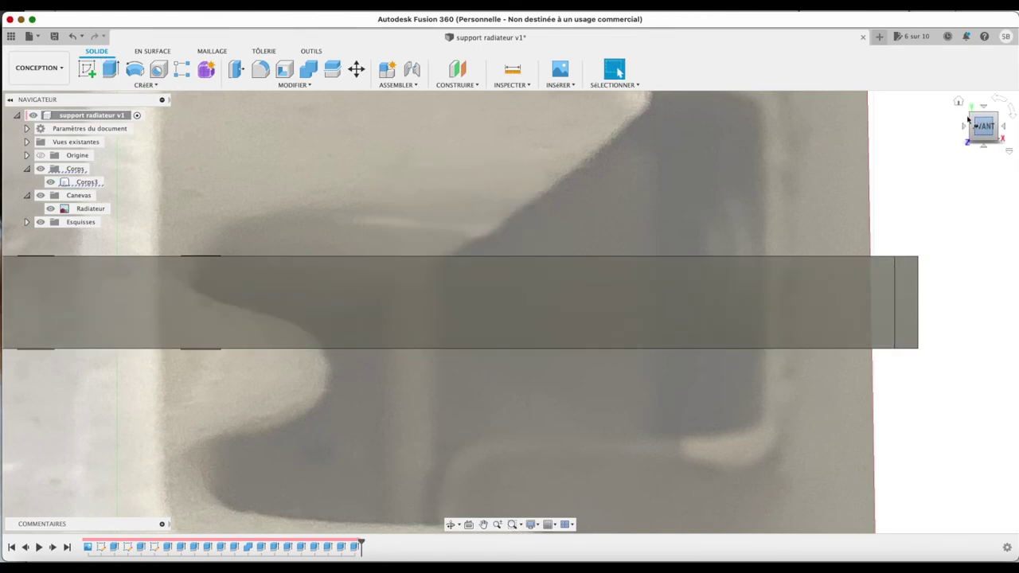
Pan to the left end block and cut its top face down by -0.112 mm
{"action": "left_click", "coordinate": [482, 523]}
{"action": "mouse_move", "coordinate": [352, 306]}
{"action": "left_mouse_down"}
{"action": "mouse_move", "coordinate": [626, 325]}
{"action": "mouse_move", "coordinate": [963, 327]}
{"action": "left_mouse_up"}
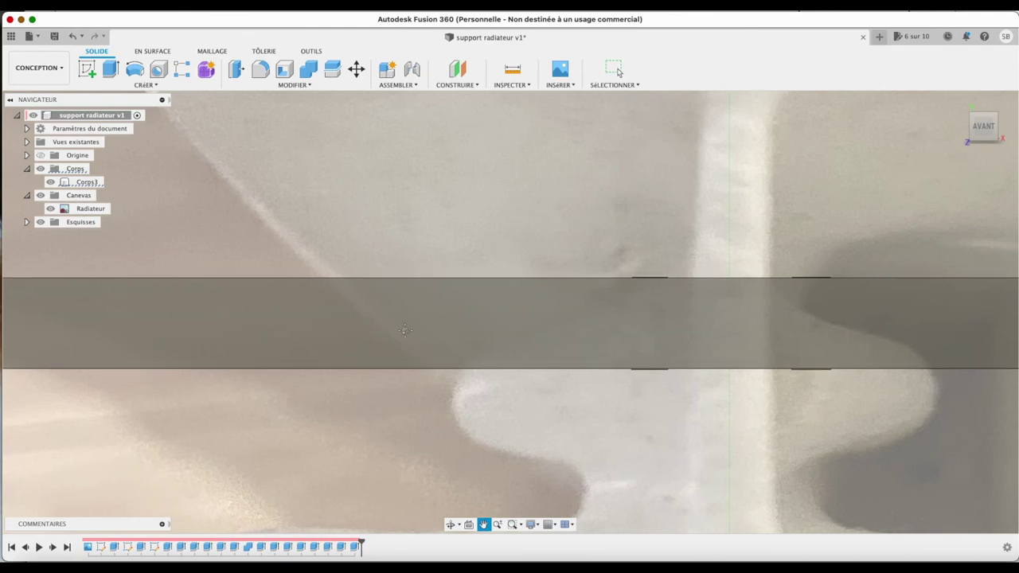
{"action": "left_click_drag", "start_coordinate": [245, 312], "coordinate": [778, 343]}
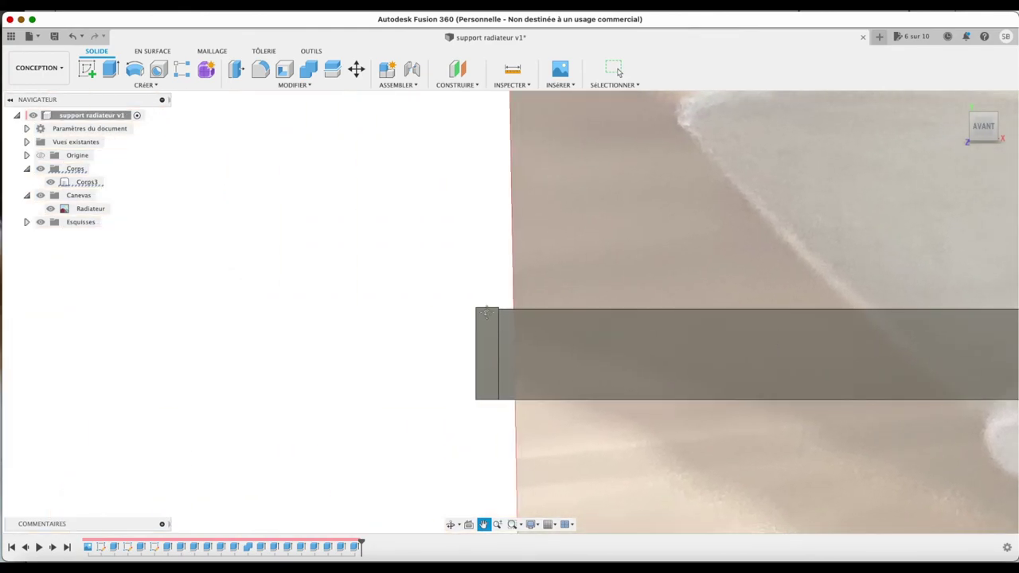
{"action": "scroll", "coordinate": [484, 311], "scroll_direction": "up", "scroll_amount": 3}
{"action": "scroll", "coordinate": [485, 311], "scroll_direction": "up", "scroll_amount": 3}
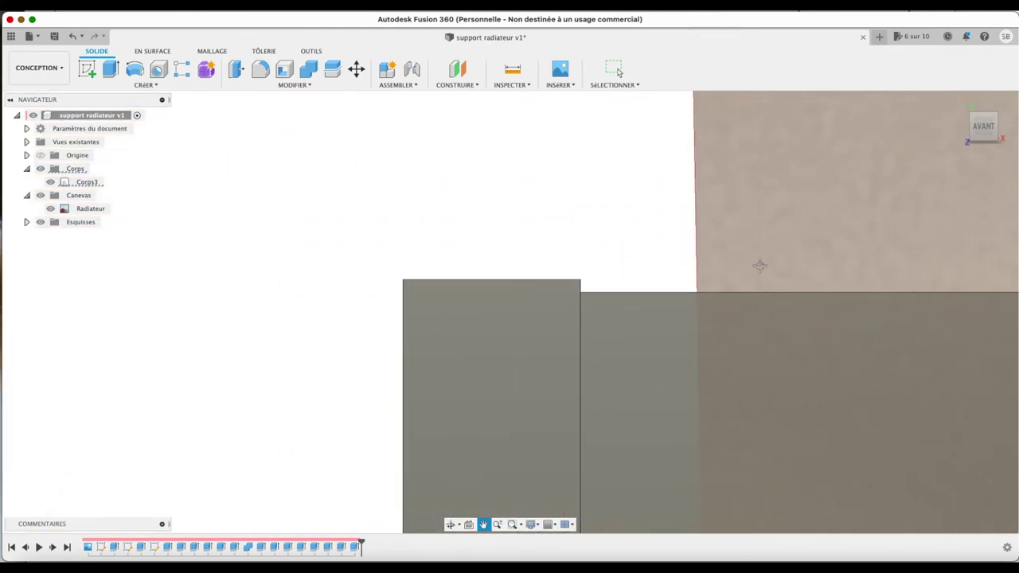
{"action": "left_click_drag", "start_coordinate": [993, 133], "coordinate": [980, 137]}
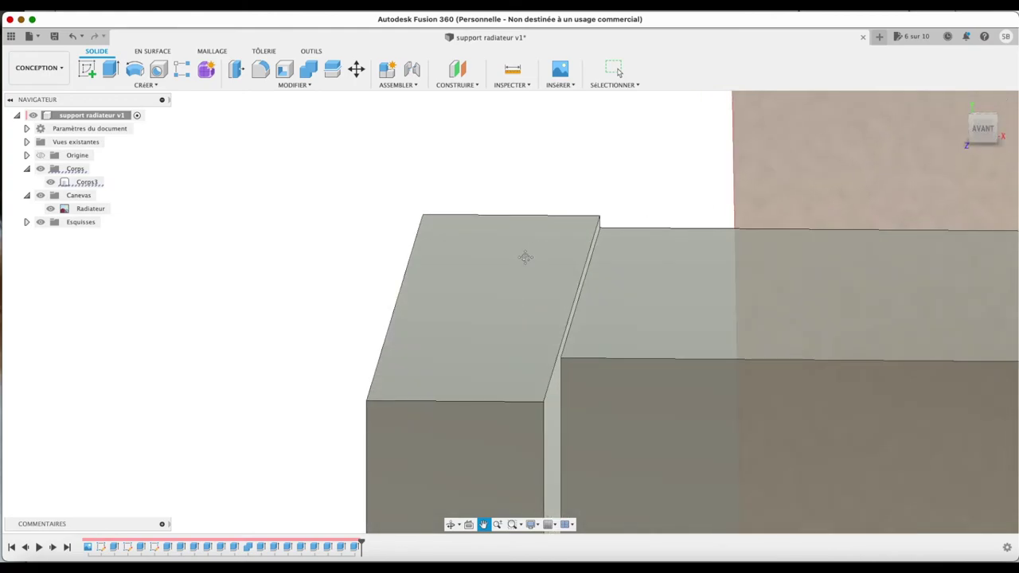
{"action": "left_click", "coordinate": [527, 258]}
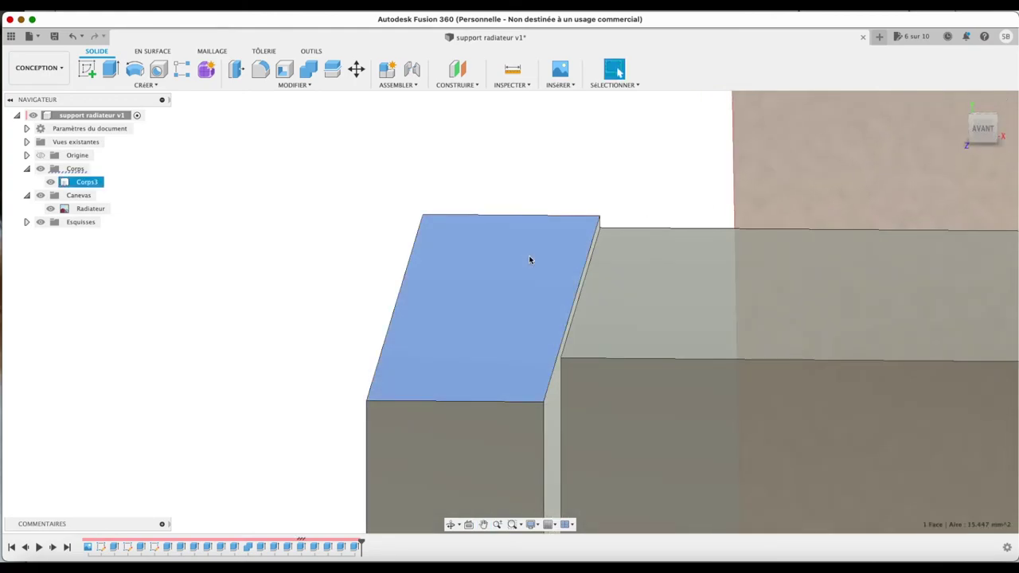
{"action": "key", "text": "e"}
{"action": "middle_click_drag", "start_coordinate": [529, 255], "coordinate": [622, 150], "text": "shift"}
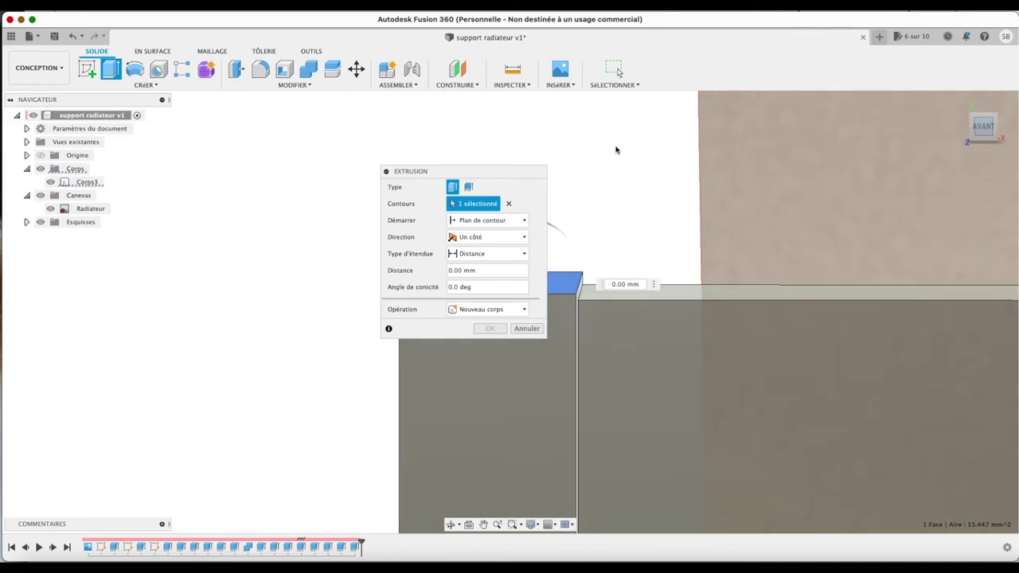
{"action": "left_click_drag", "start_coordinate": [518, 169], "coordinate": [303, 184]}
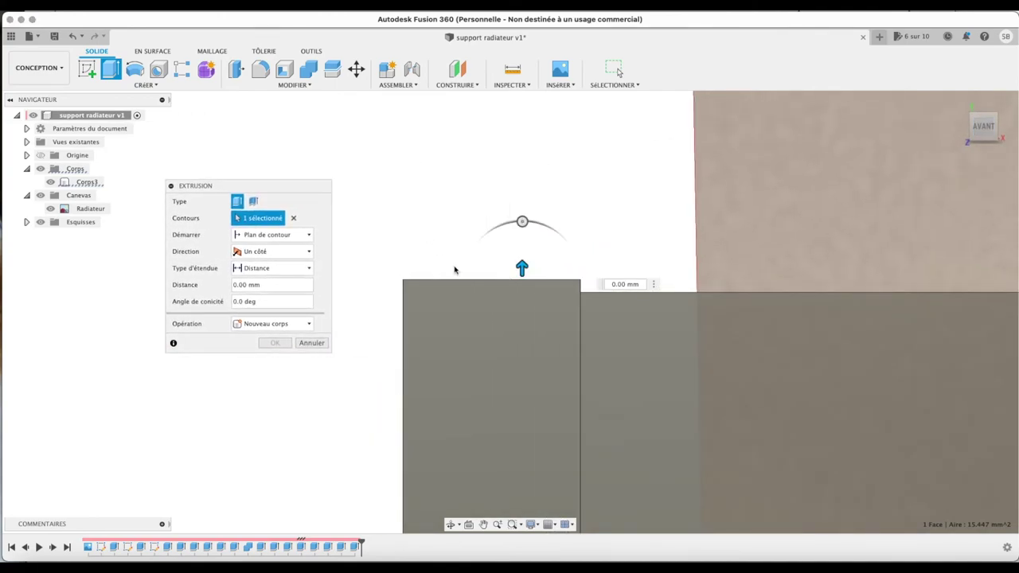
{"action": "left_click_drag", "start_coordinate": [521, 268], "coordinate": [521, 280]}
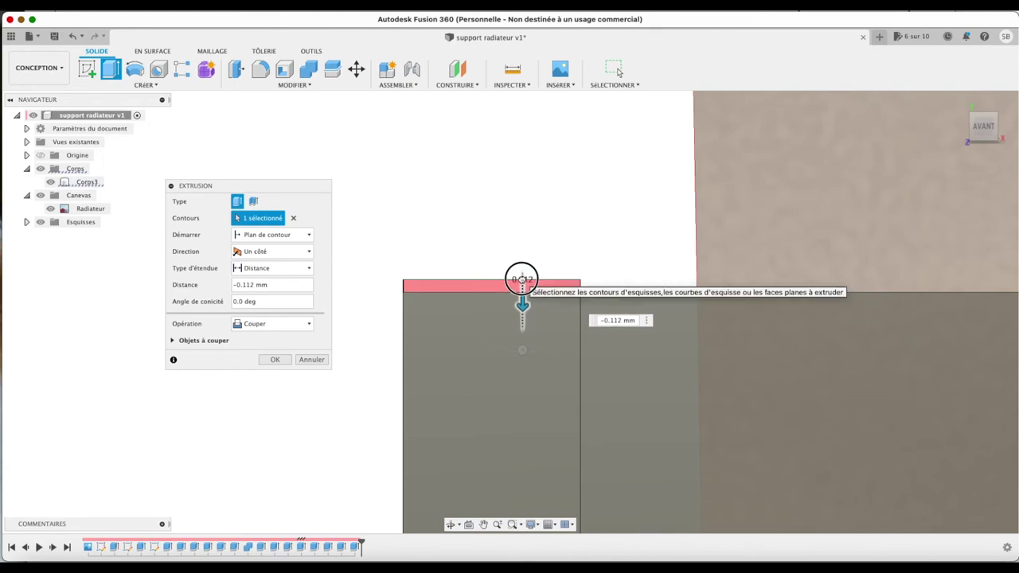
{"action": "left_click", "coordinate": [280, 360]}
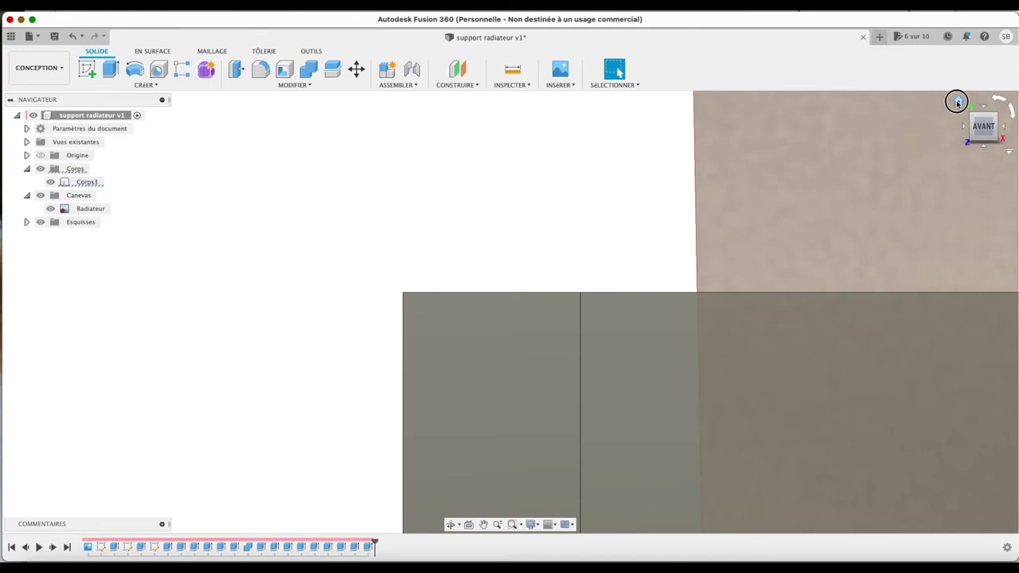
{"action": "left_click", "coordinate": [956, 101]}
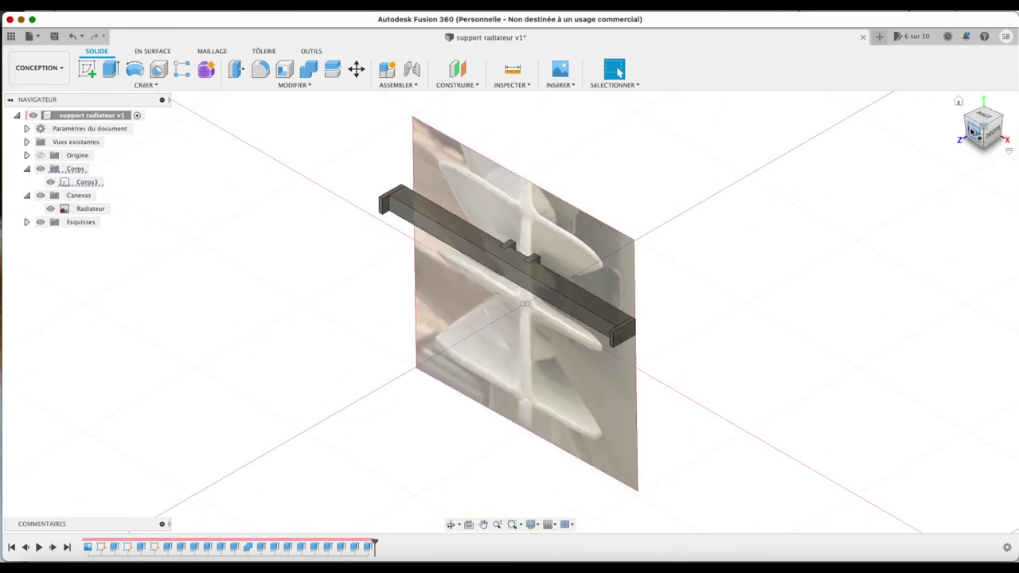
Save the design as version 2 ('support radiateur v2'), then return the model to the home view
{"action": "left_click", "coordinate": [976, 134]}
{"action": "left_click_drag", "start_coordinate": [977, 134], "coordinate": [959, 115]}
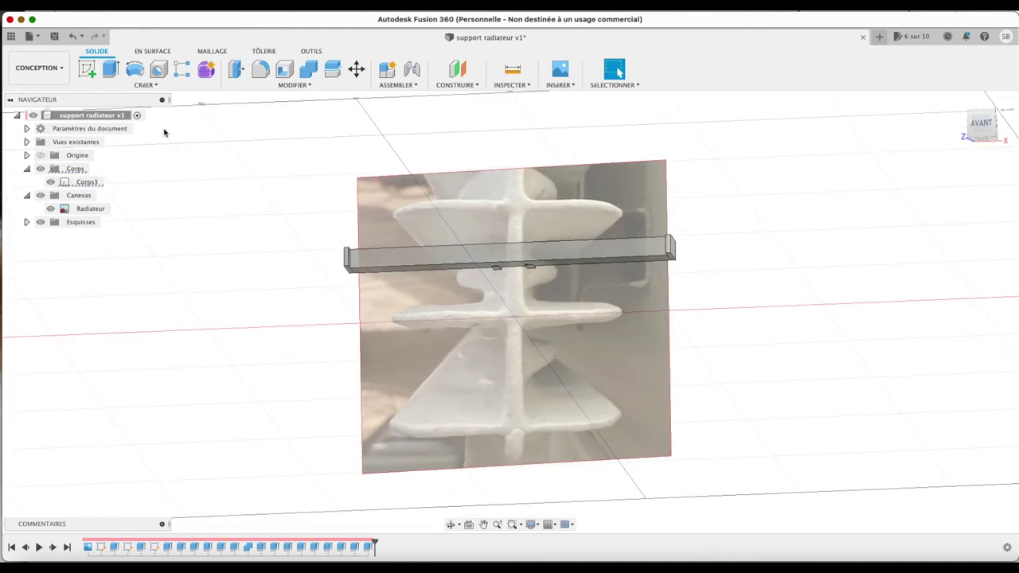
{"action": "left_click", "coordinate": [54, 36]}
{"action": "left_click", "coordinate": [525, 304]}
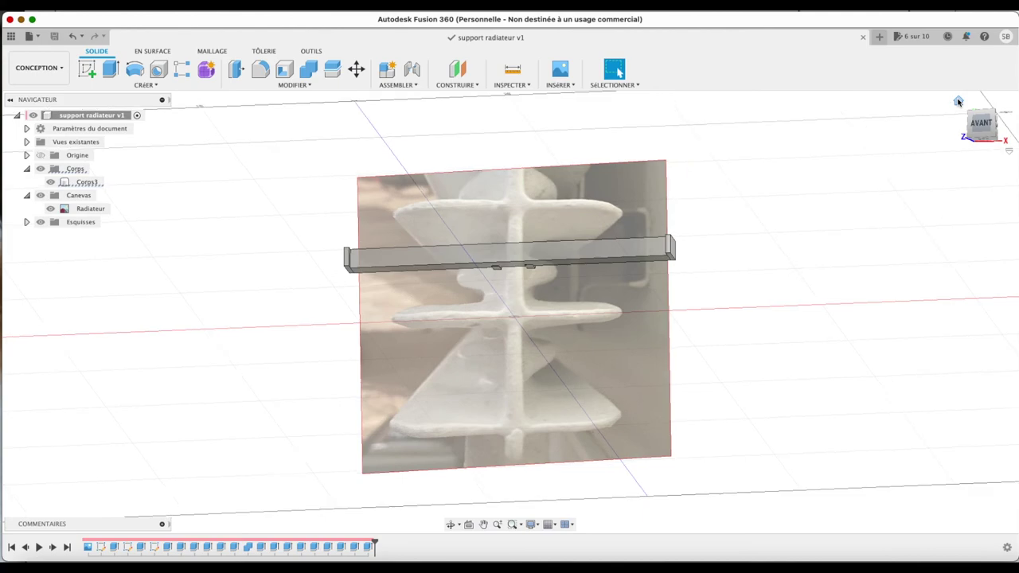
{"action": "left_click", "coordinate": [958, 102]}
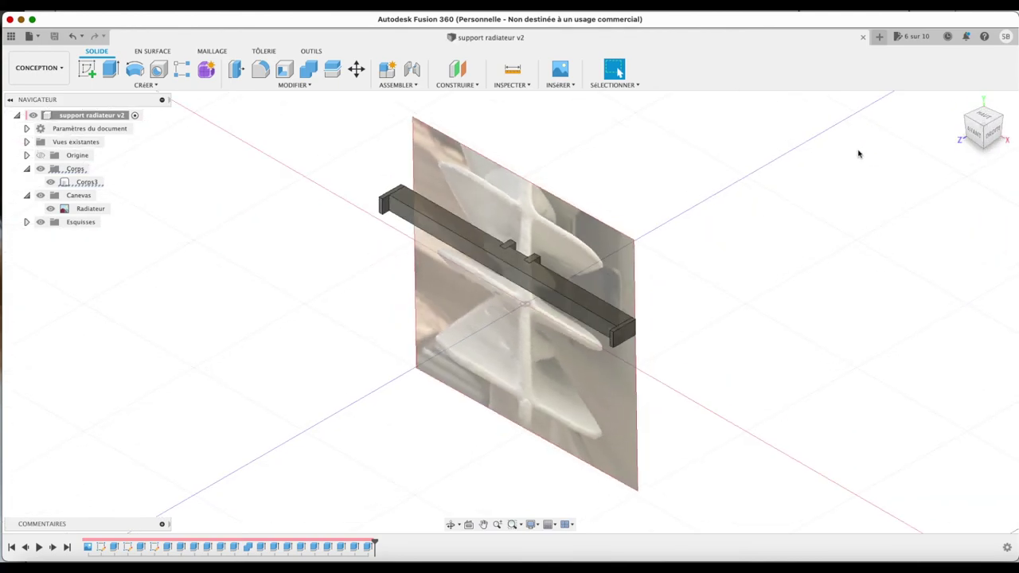